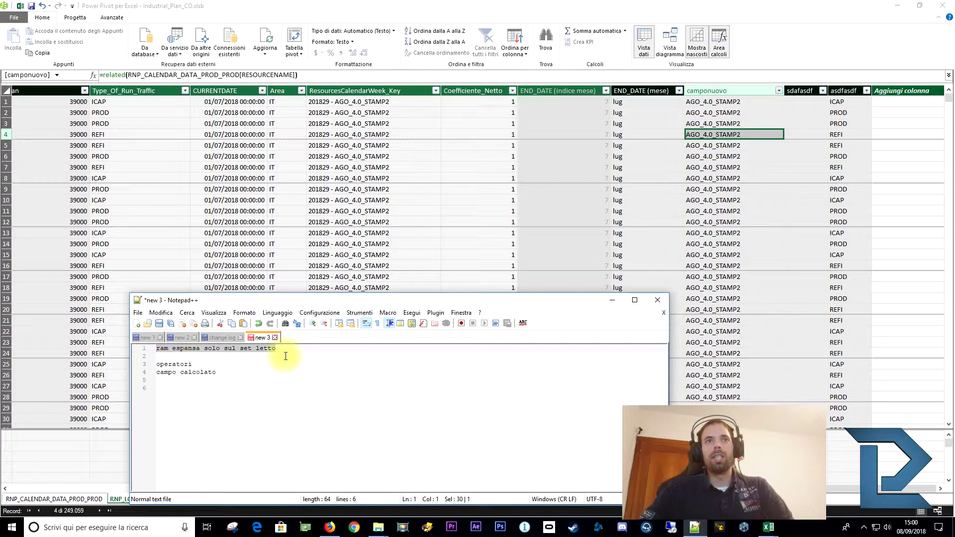
Switch from the notes to Industrial_Plan_CO.xlsb and examine the RELATED formula of camponuovo alongside the Type_Of_Run_Traffic column's values.
click(481, 8)
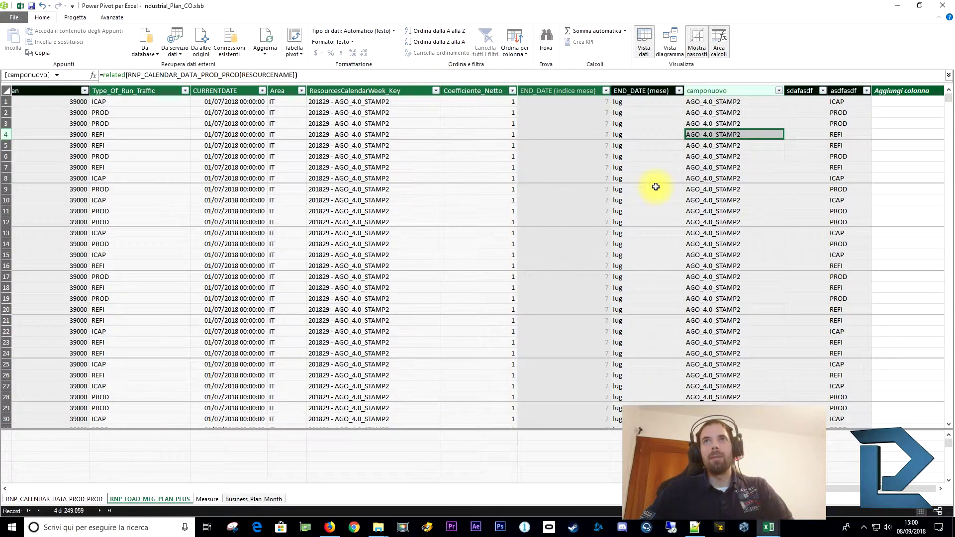
click(711, 124)
click(724, 156)
click(705, 156)
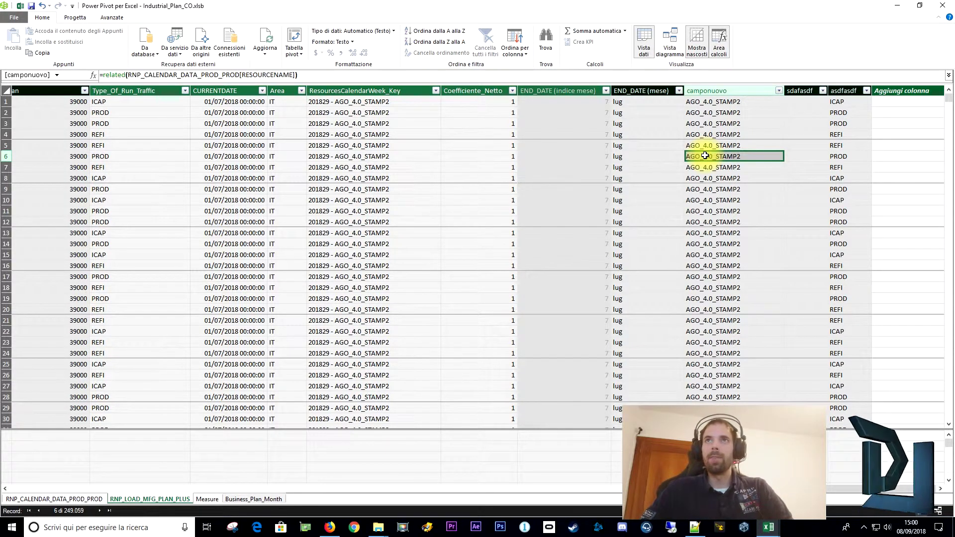
click(706, 144)
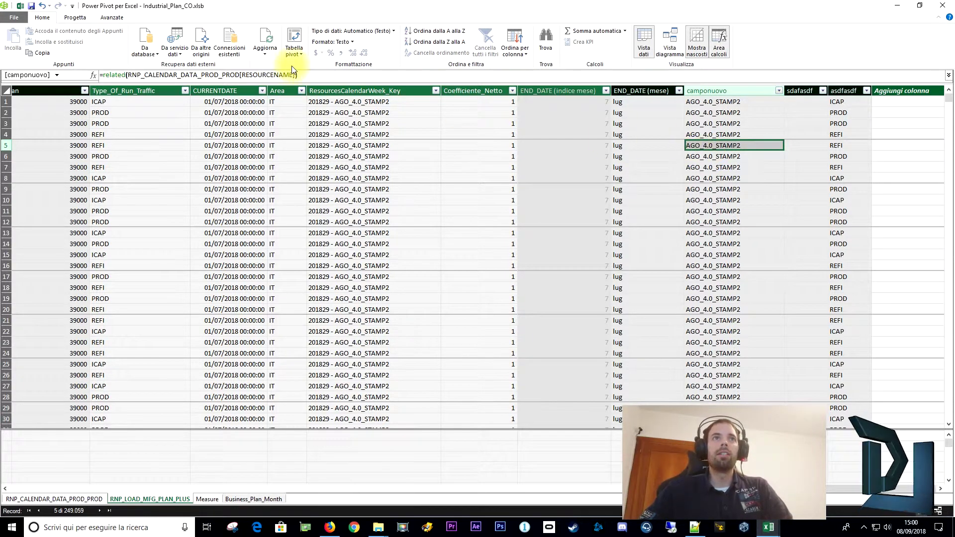
click(105, 141)
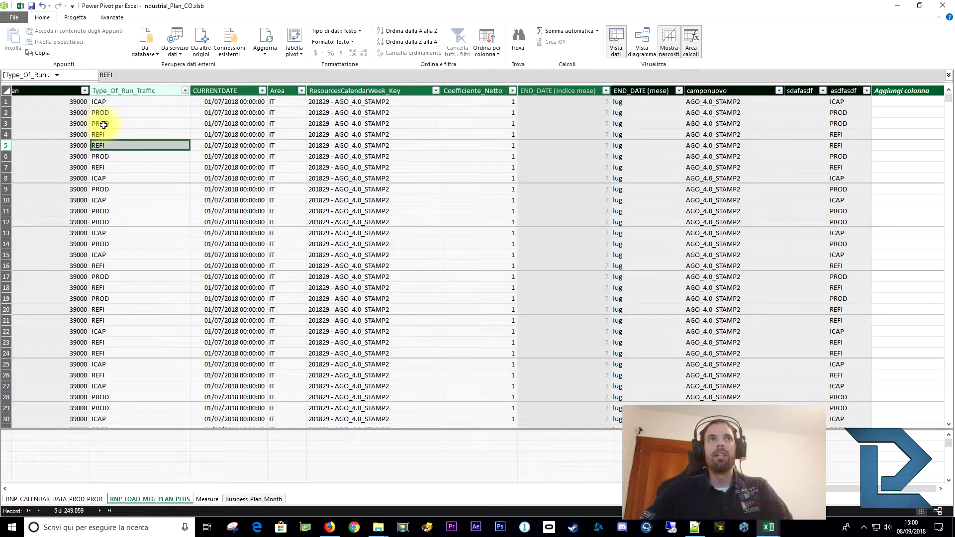
click(681, 131)
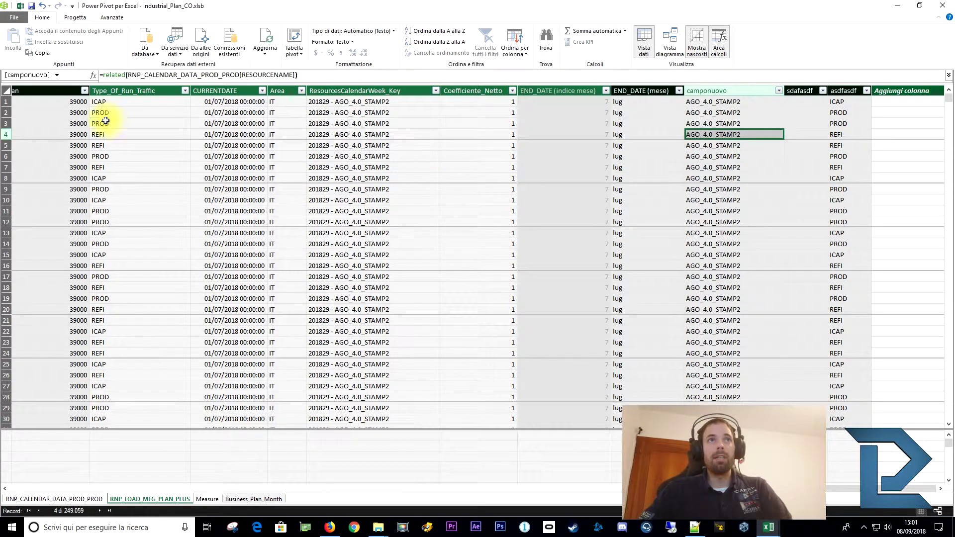
click(104, 102)
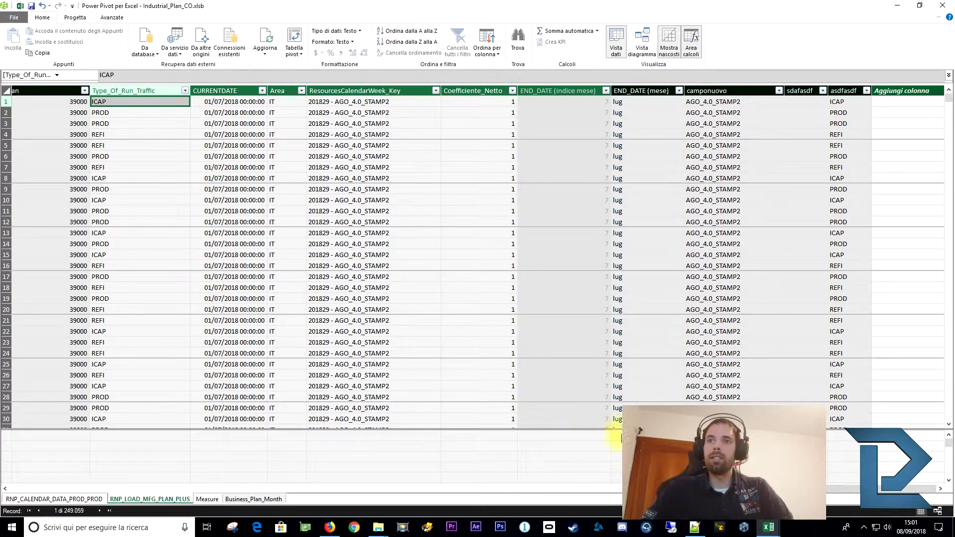
Check the memory used by the Microsoft Excel processes in Task Manager, returning to the camponuovo column of Power Pivot.
right_click(809, 529)
click(836, 476)
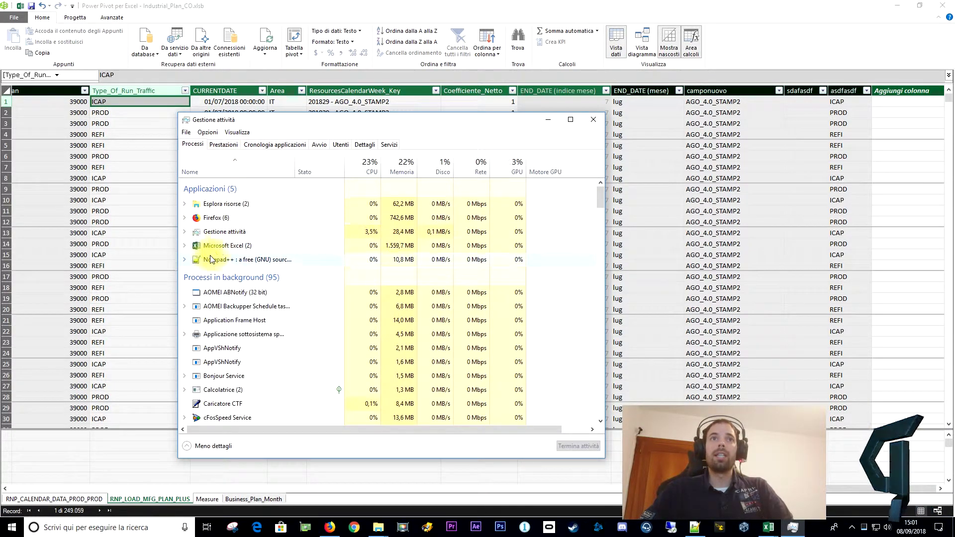
click(186, 246)
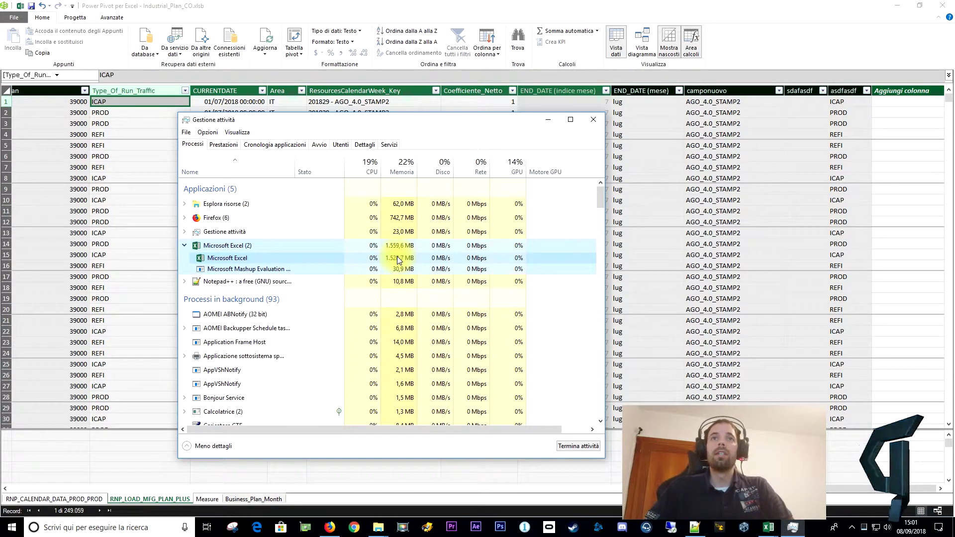
click(548, 121)
click(706, 124)
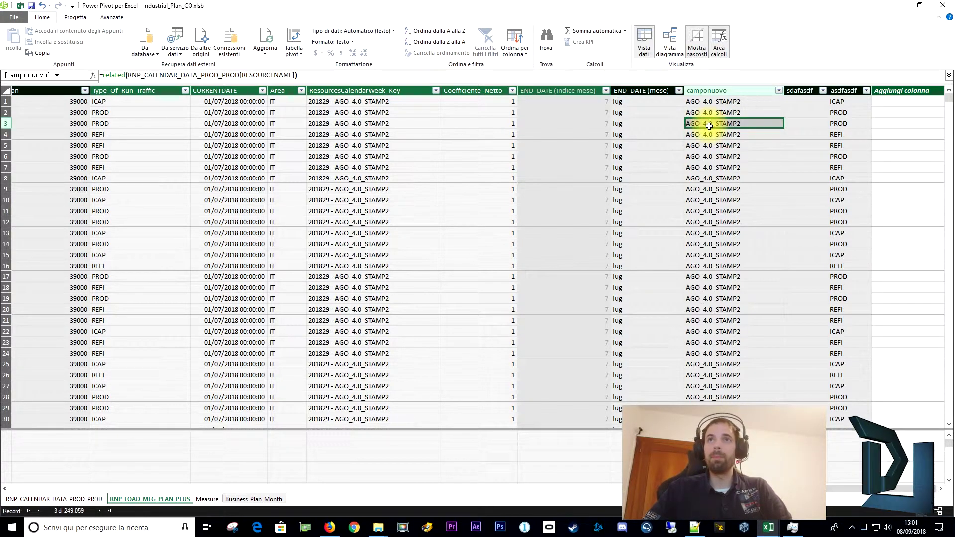
click(708, 133)
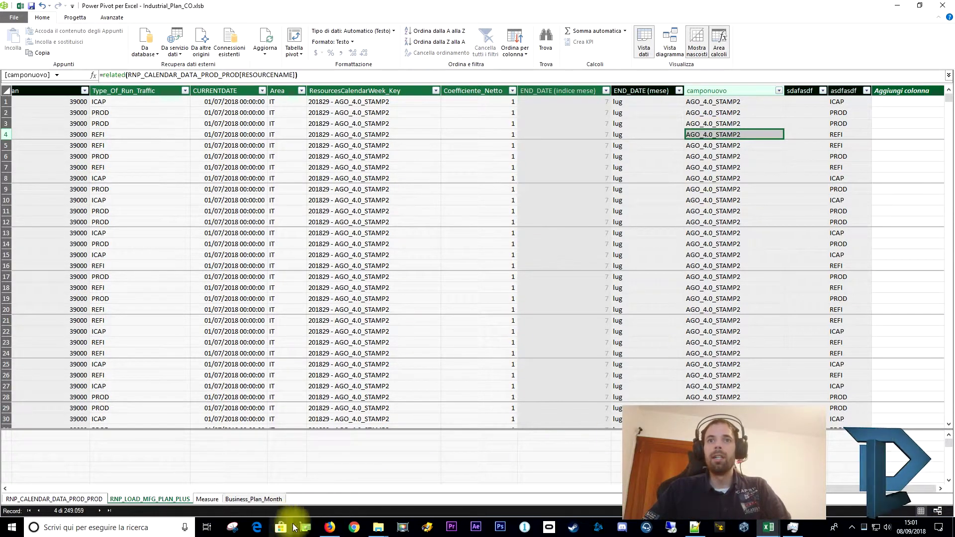
Switch to Notepad++ and insert three blank lines below the "operatori" line of the notes.
click(695, 528)
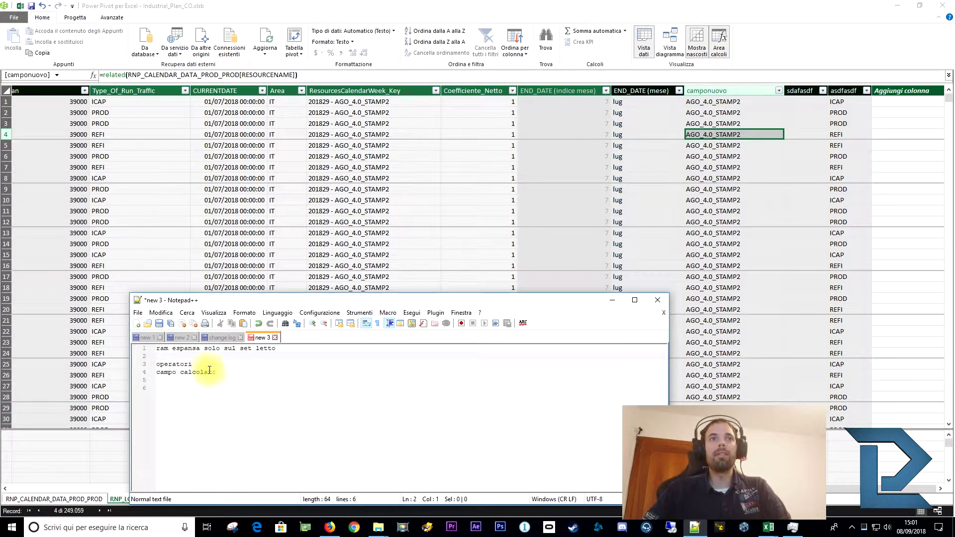
key(Return)
key(Return)
key(Return)
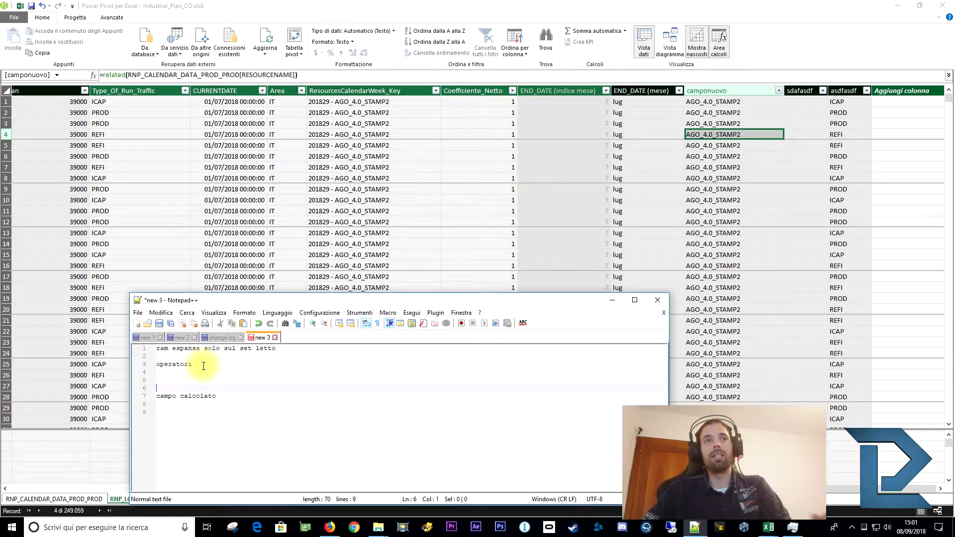
drag(204, 365, 95, 359)
Switch back to Power Pivot and examine the formulas of the calculated columns asdfasdf, camponuovo and END_DATE (mese).
click(523, 6)
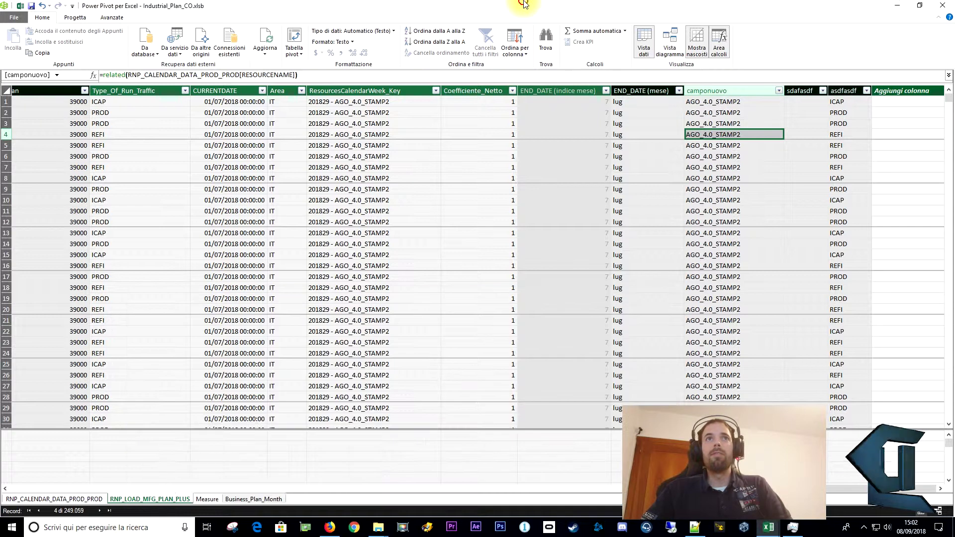
click(823, 161)
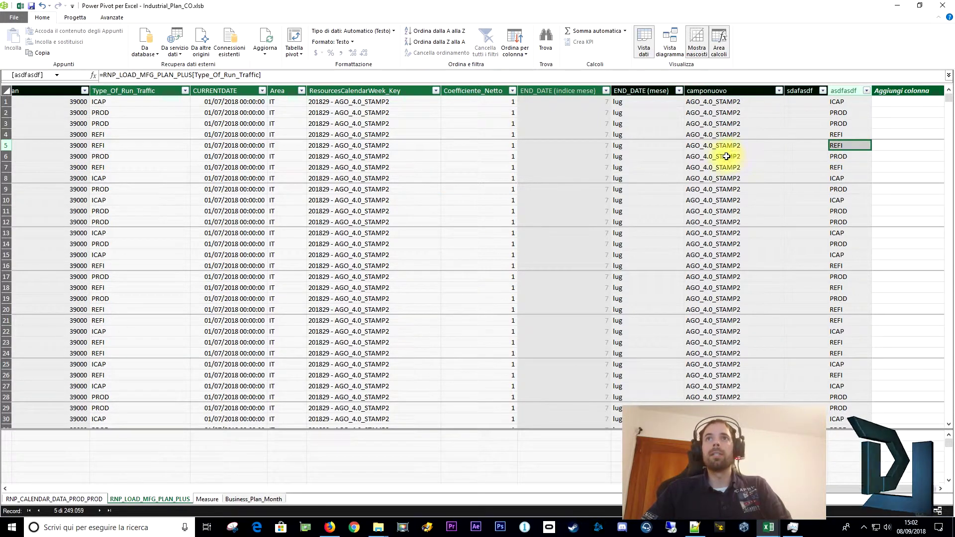
click(696, 156)
click(630, 156)
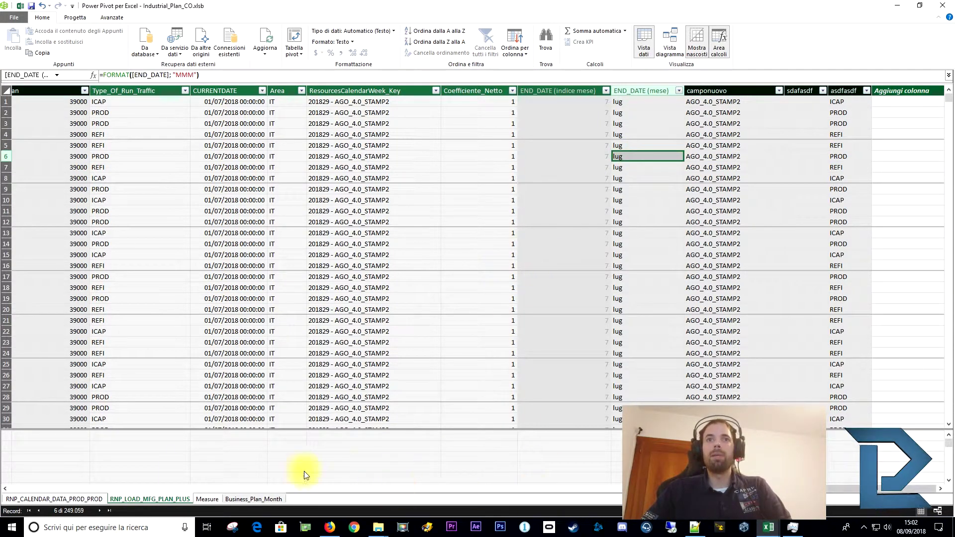
Switch to the Power Pivot window of NPI_Sample.xlsb and select the Last_Release column in the NPI_Samples table.
click(768, 532)
click(787, 478)
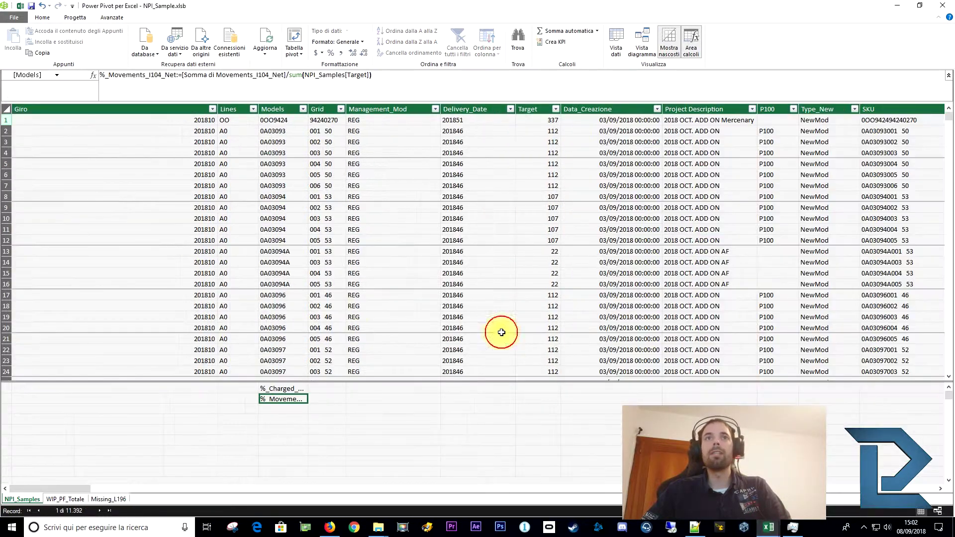
drag(88, 487, 457, 490)
click(527, 153)
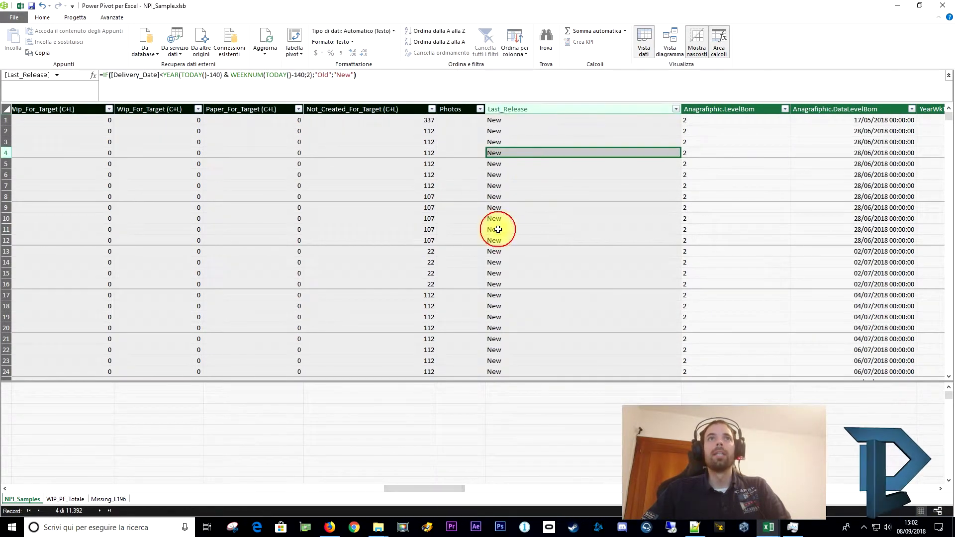
Examine the logical test of the Last_Release IF formula, covering Delivery_Date, the less-than operator, YEAR, the & operator and WEEKNUM.
double_click(104, 76)
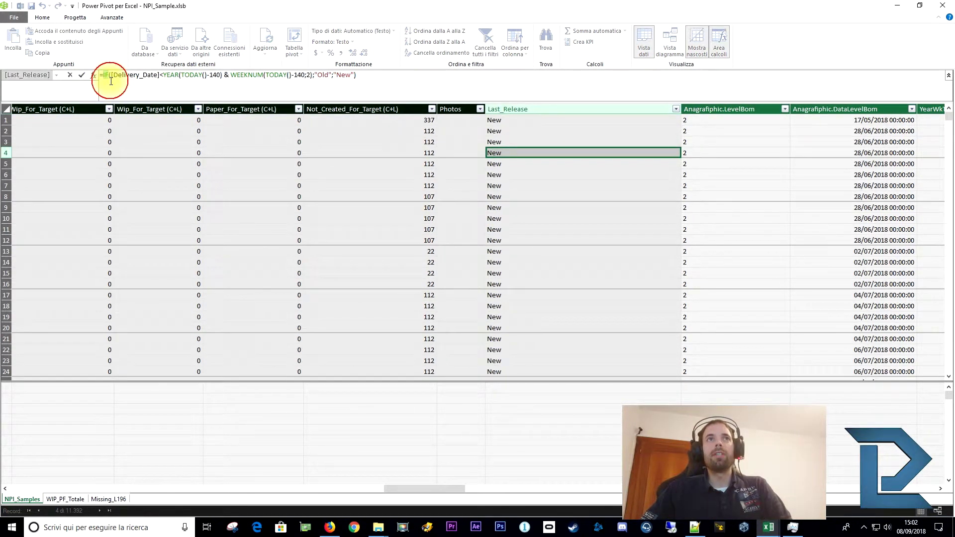
drag(111, 75, 160, 75)
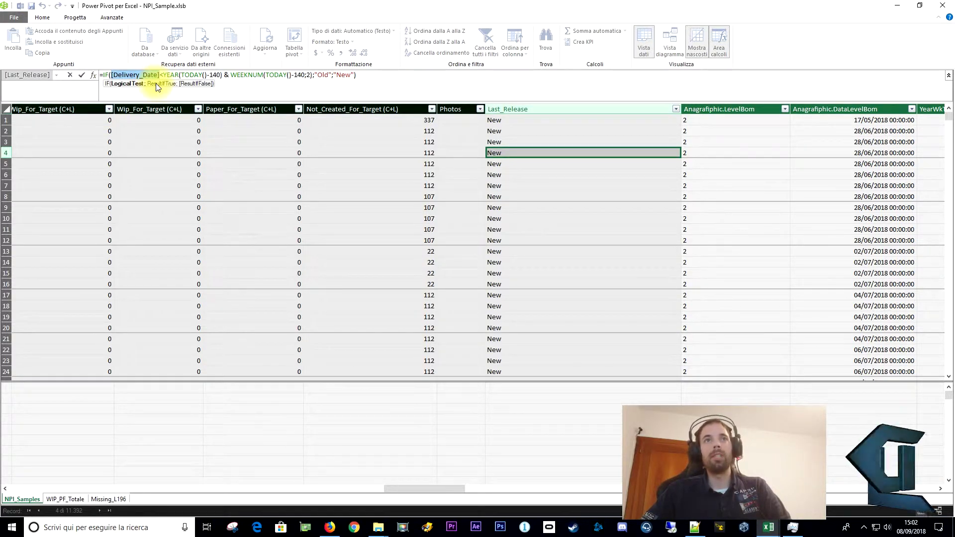
click(161, 76)
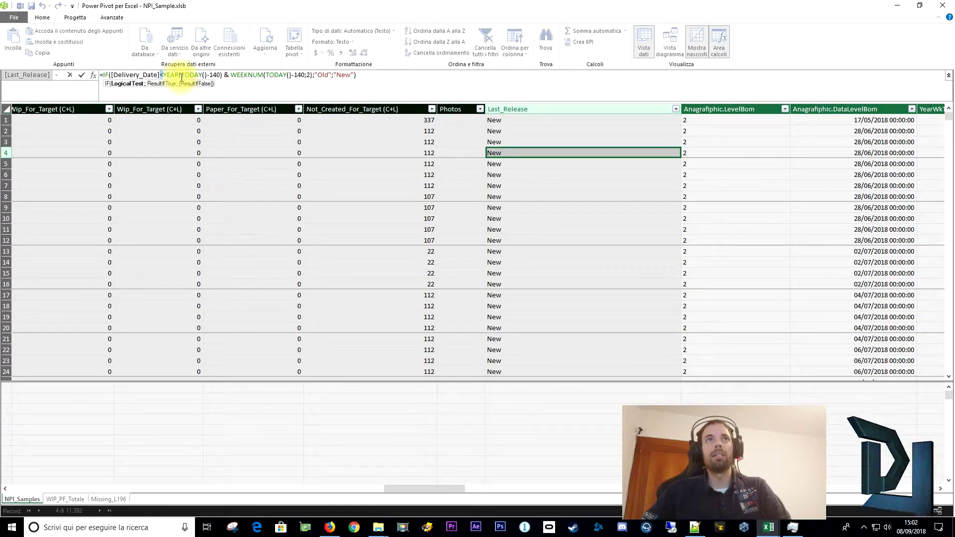
mouse_move(180, 75)
mouse_down()
mouse_move(210, 75)
mouse_move(186, 72)
mouse_up()
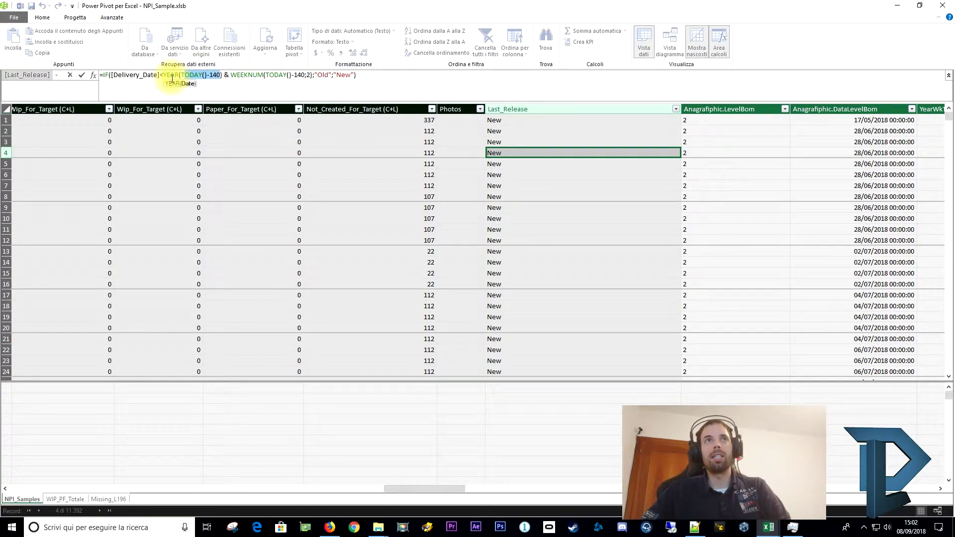
drag(164, 75, 223, 74)
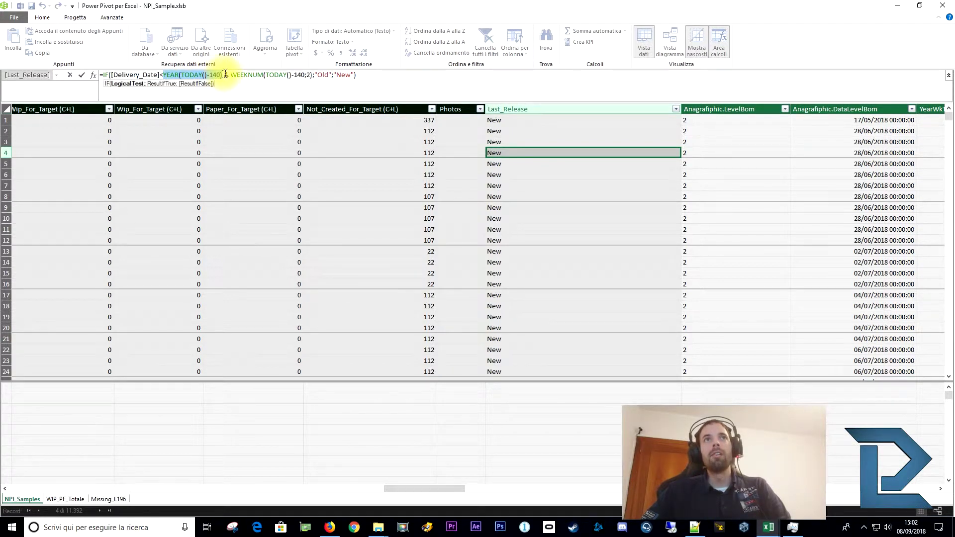
click(229, 74)
double_click(229, 75)
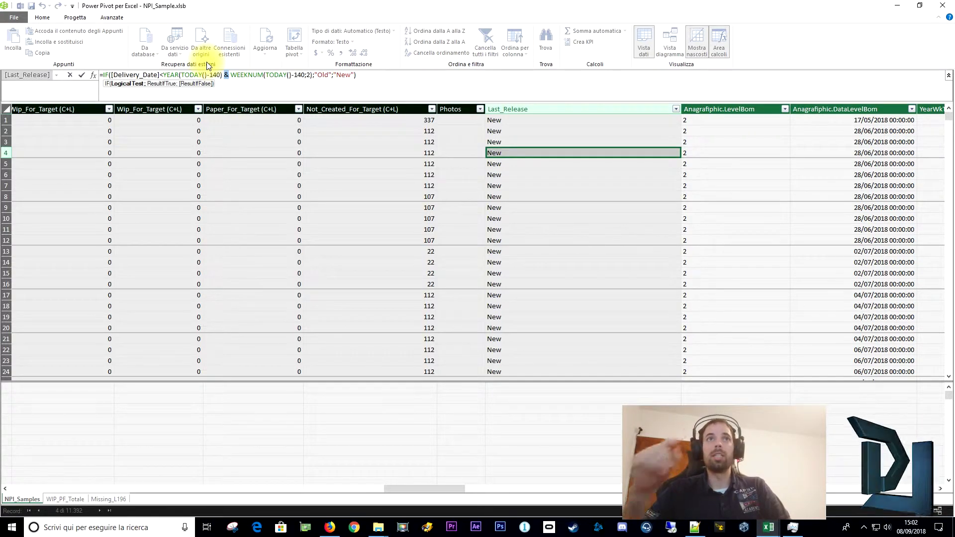
click(237, 75)
drag(230, 75, 261, 76)
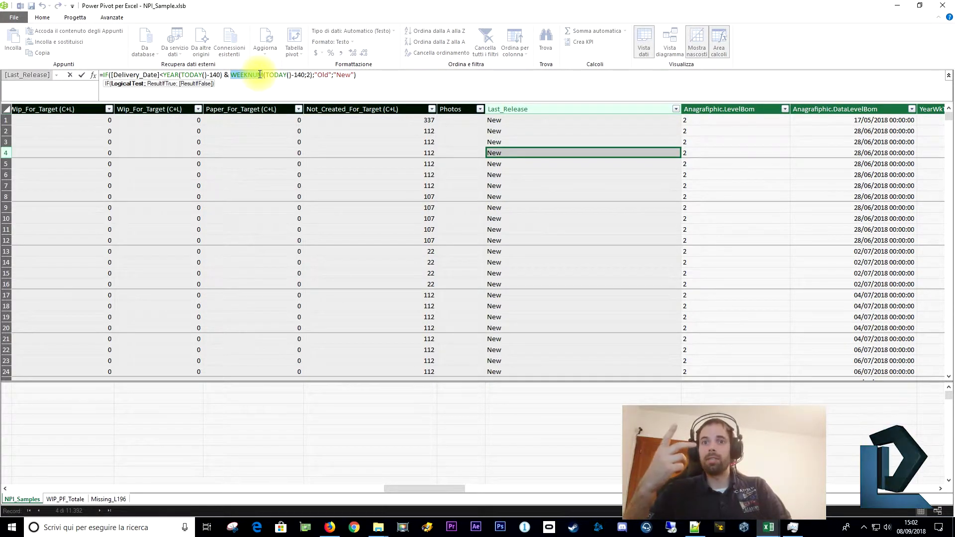
drag(267, 75, 298, 75)
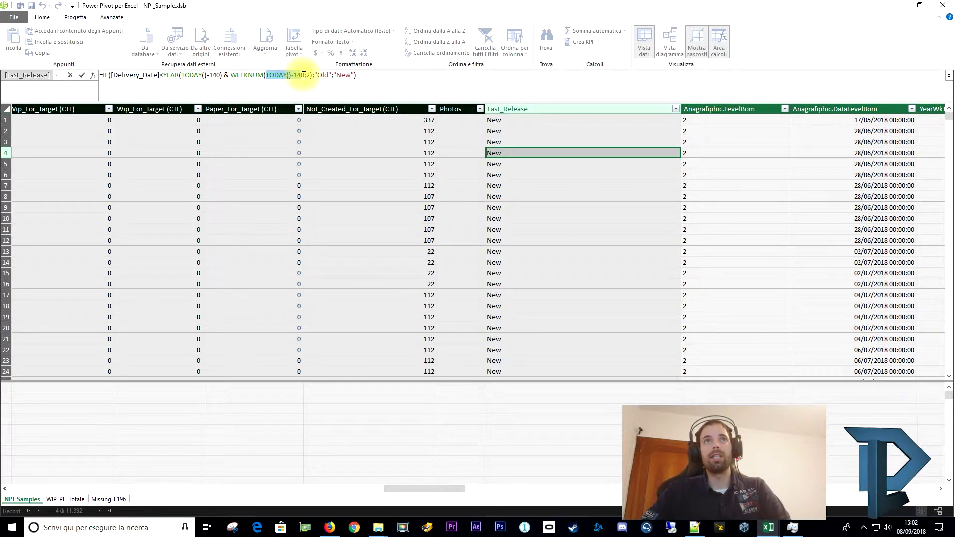
Bring up the WEEKNUM argument hints in the Last_Release formula and examine the date and return type arguments.
click(264, 75)
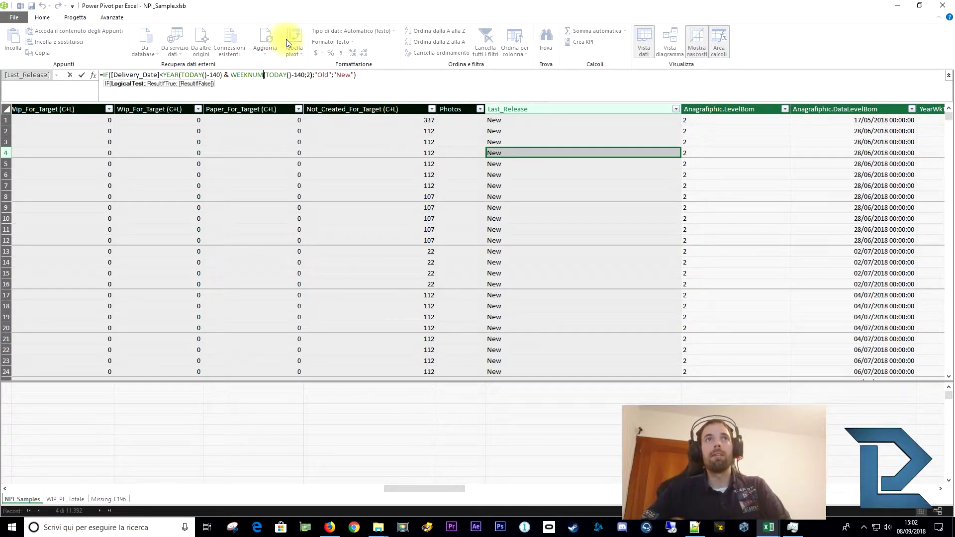
text(()
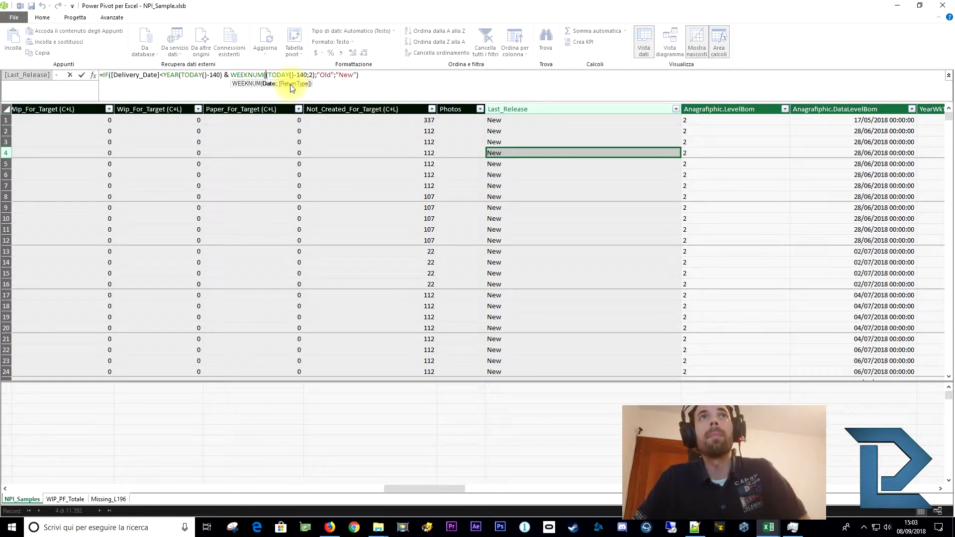
key(Delete)
click(309, 76)
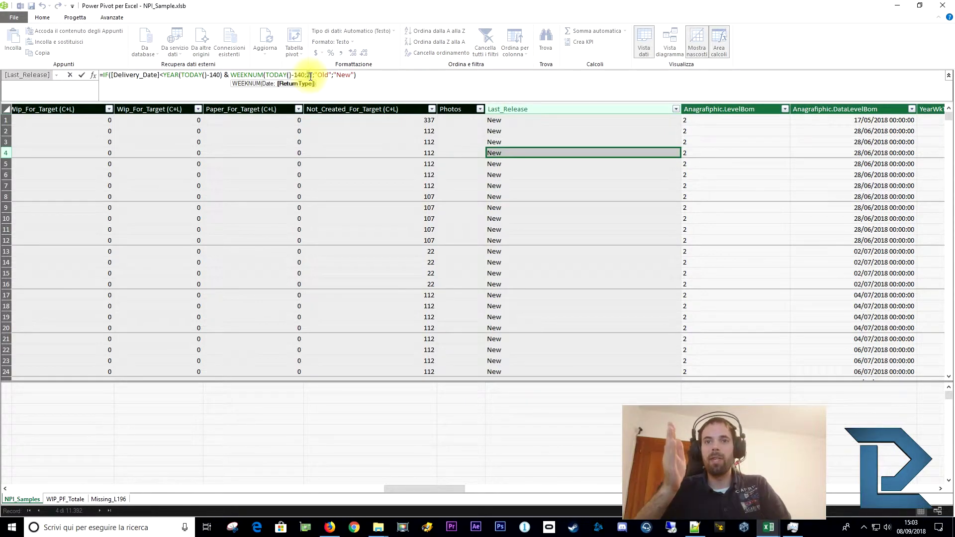
text())
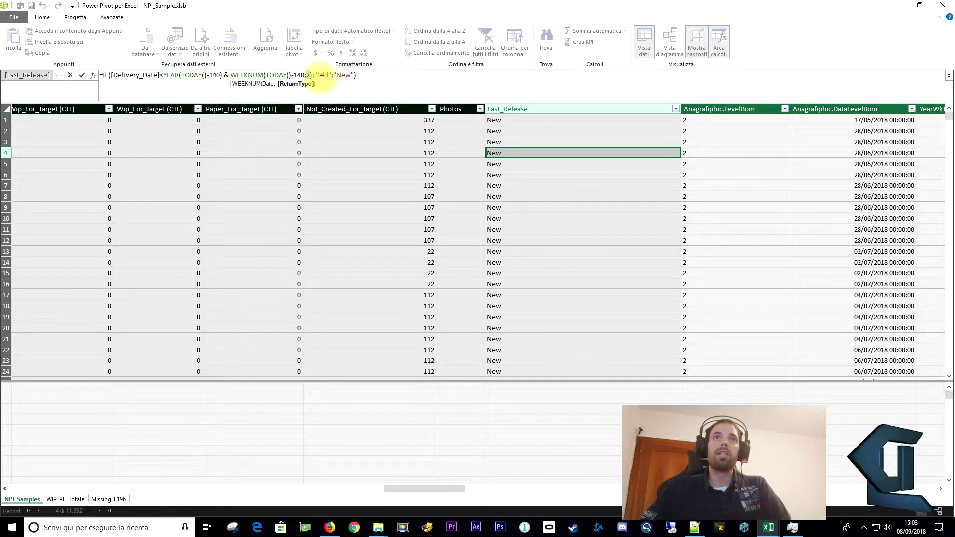
Examine how the Last_Release formula joins YEAR and WEEKNUM with & and which results, "Old" or "New", IF returns.
click(163, 74)
drag(163, 75, 315, 74)
click(224, 75)
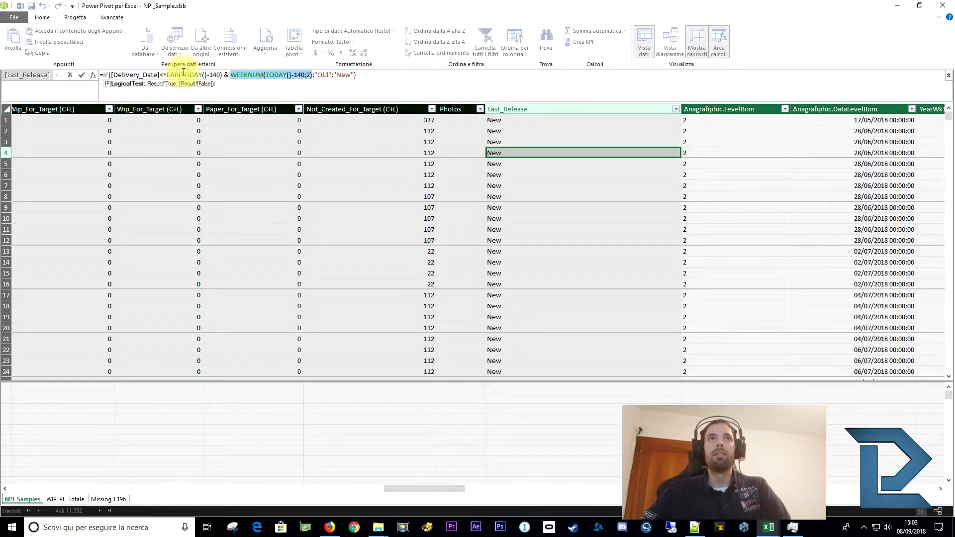
click(292, 75)
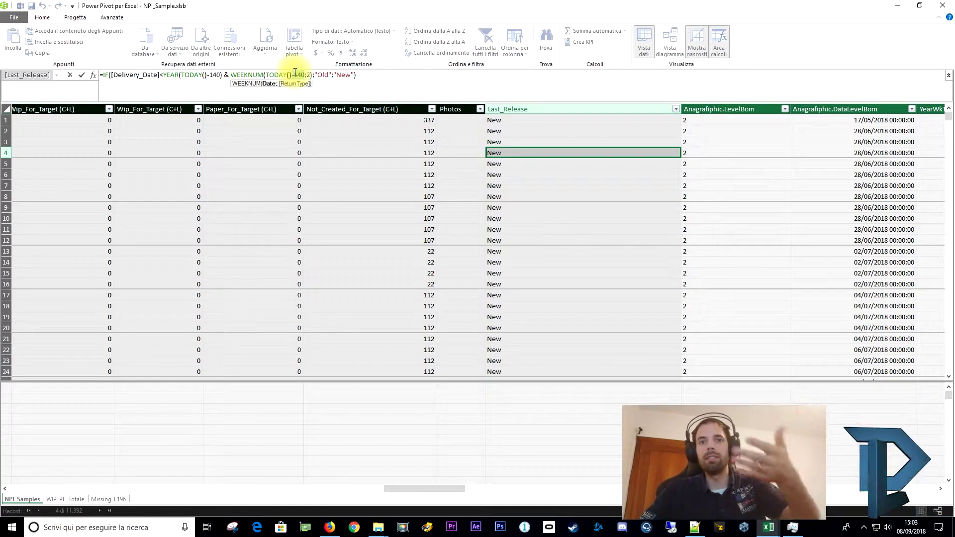
double_click(325, 74)
double_click(343, 74)
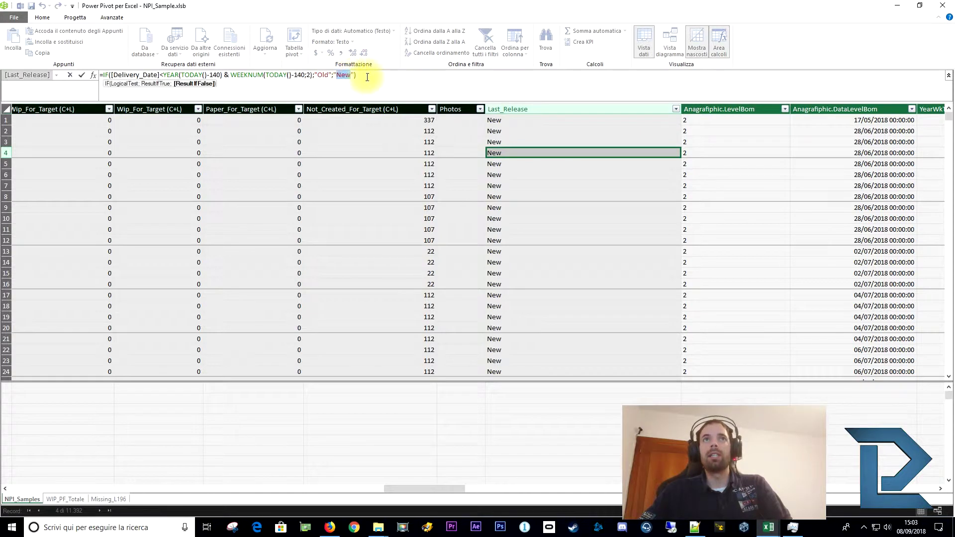
click(367, 77)
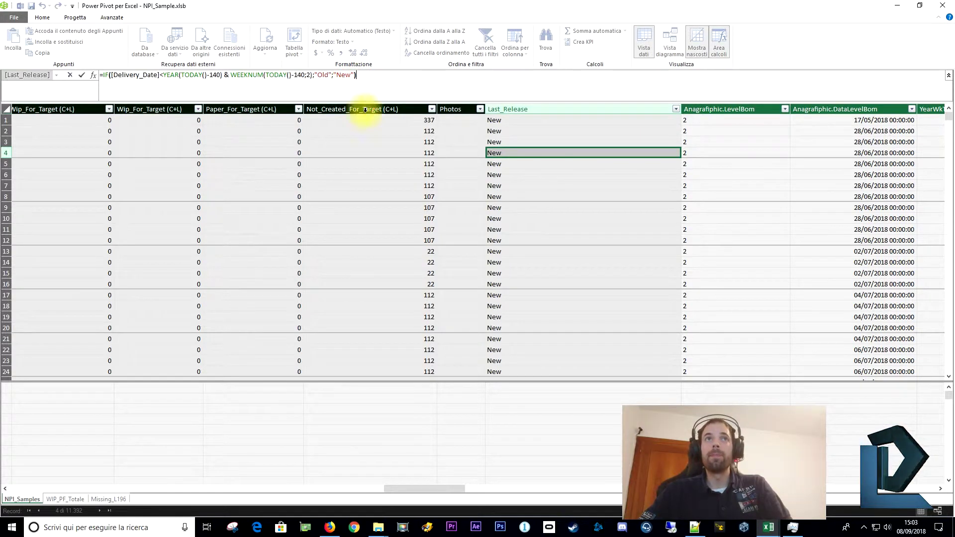
click(224, 76)
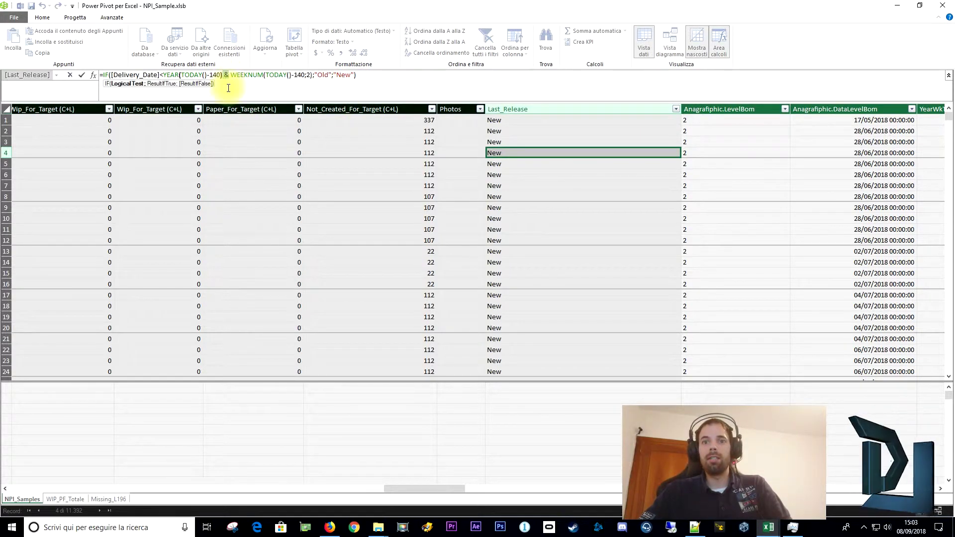
click(230, 80)
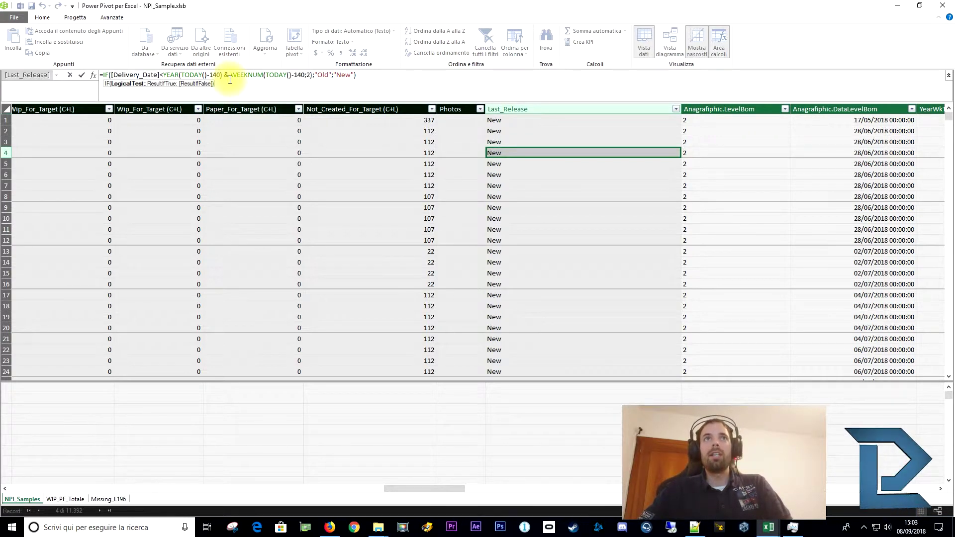
Cancel the Last_Release formula edit and review the formulas of the Paper_For_Target, Wip_For_Target and Not_Created_For_Target columns.
click(431, 152)
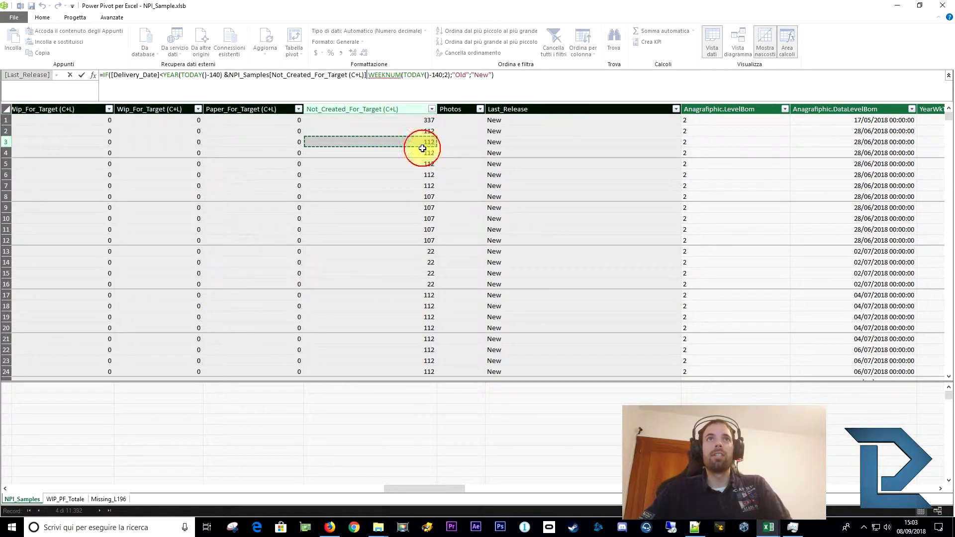
key(Escape)
click(248, 162)
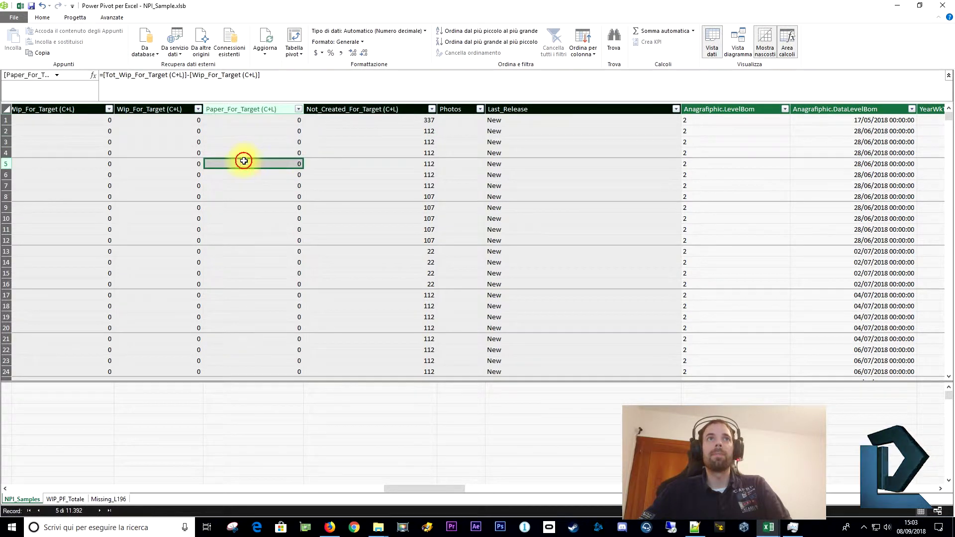
click(164, 155)
click(425, 142)
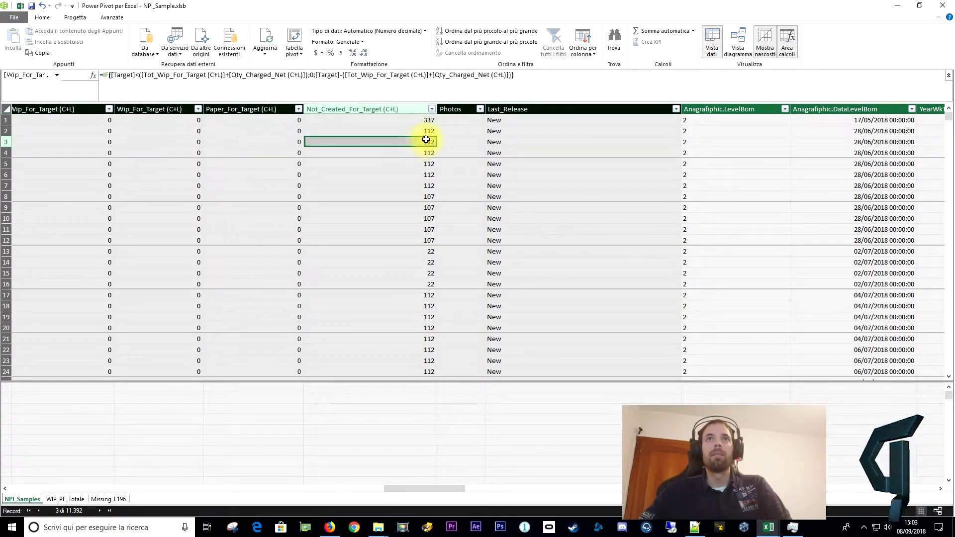
click(508, 142)
Begin an IF formula in the Photos column whose logical test checks that NPI_Samples[Last_Release] equals "new".
click(460, 131)
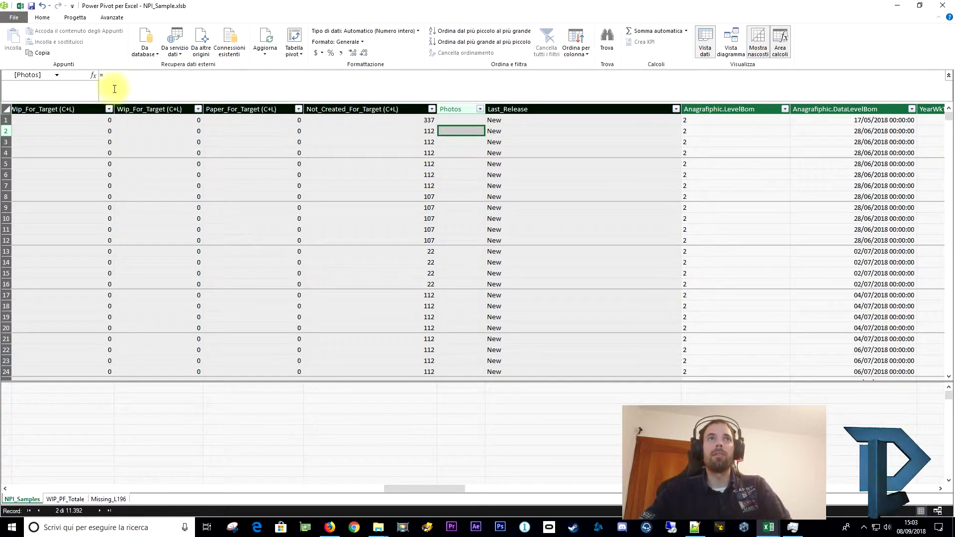
click(132, 75)
text(=)
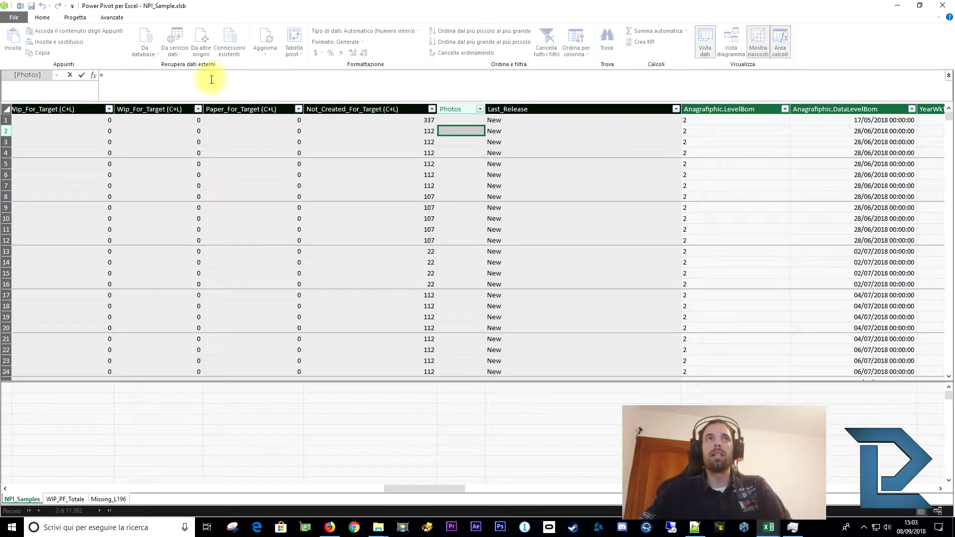
text(IF()
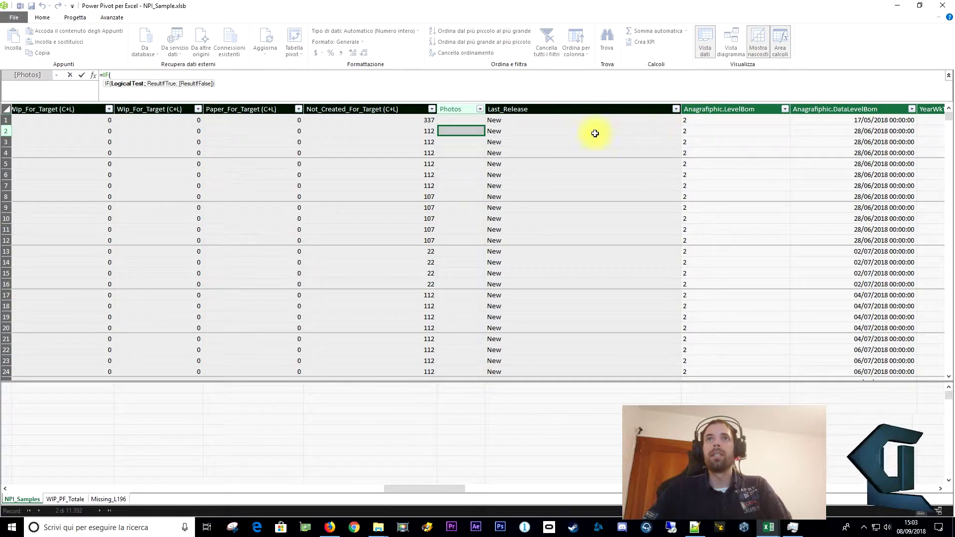
click(497, 131)
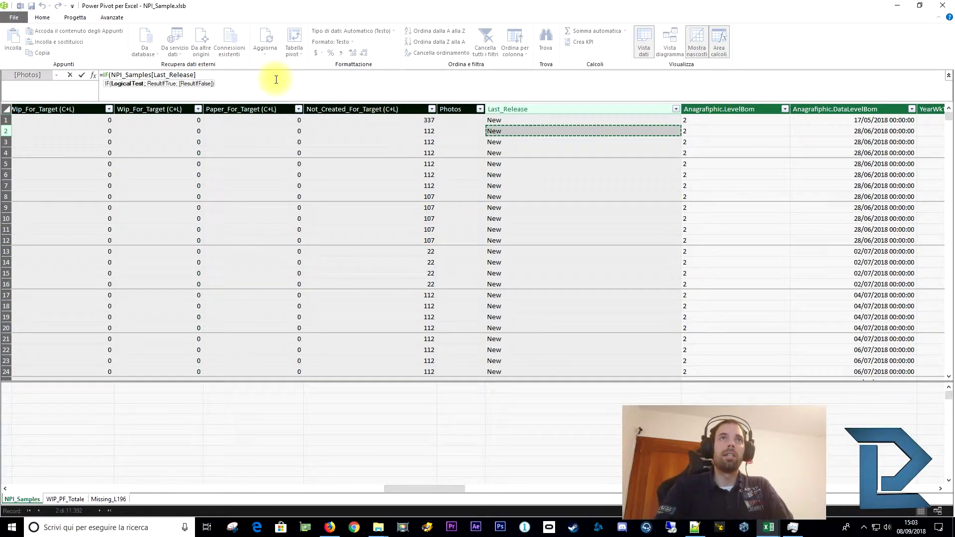
text(="nnew)
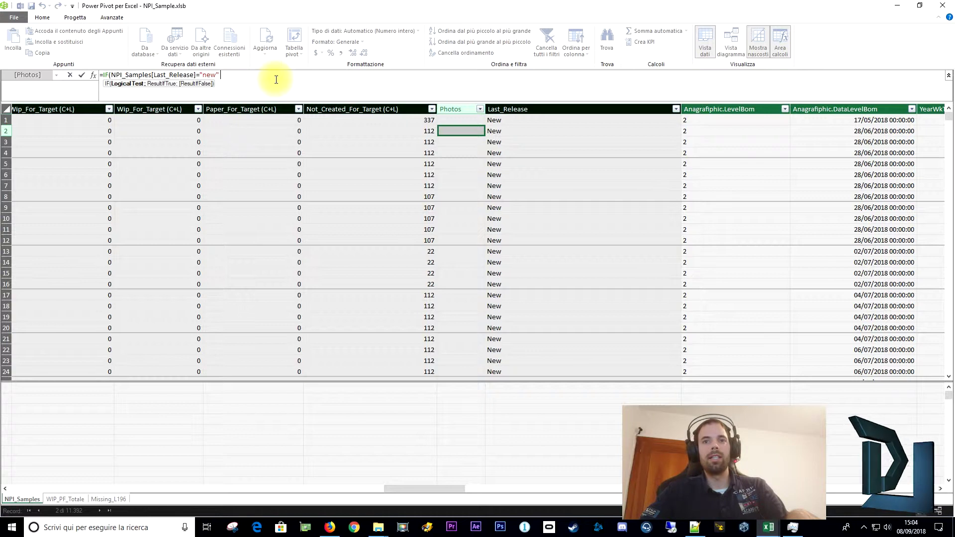
Add && NPI_Samples[Anagrafiphic.LevelBom] = 2 to the test and set the IF results to "pippo" and "pluto".
text(&&)
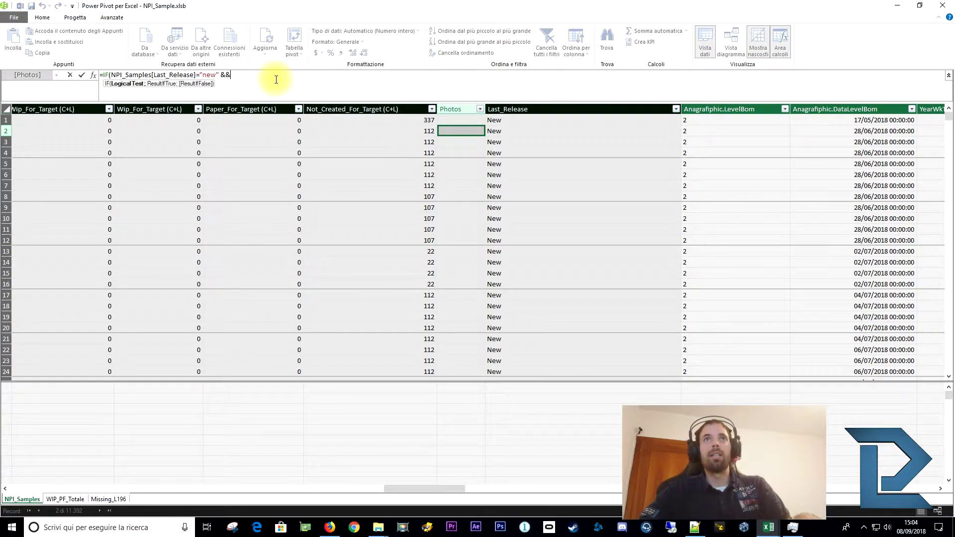
click(711, 129)
text(=)
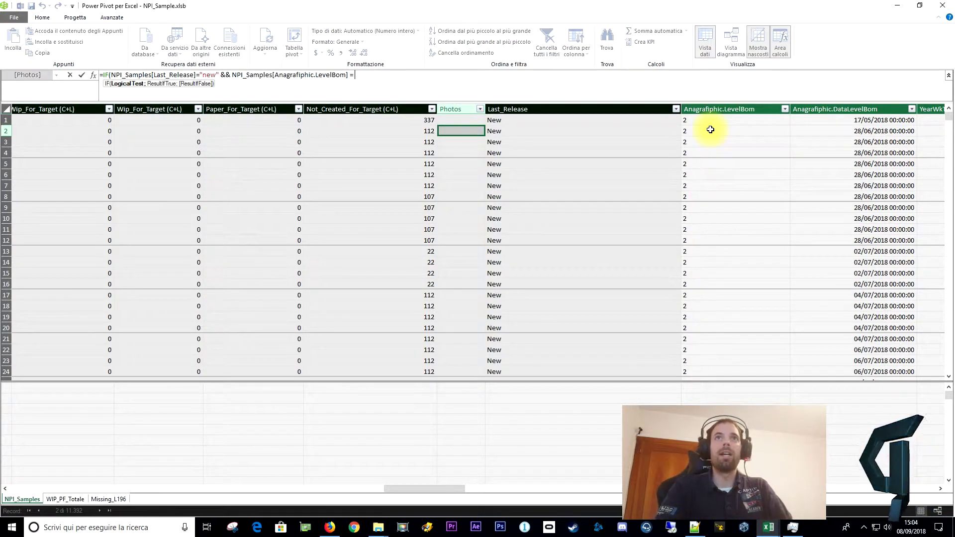
text( 2;)
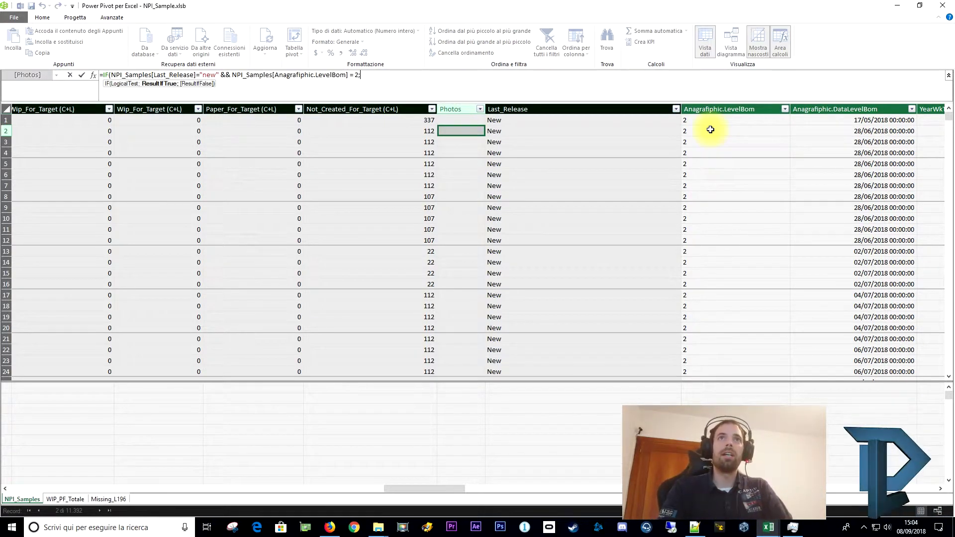
text("pippo";"pluto"))
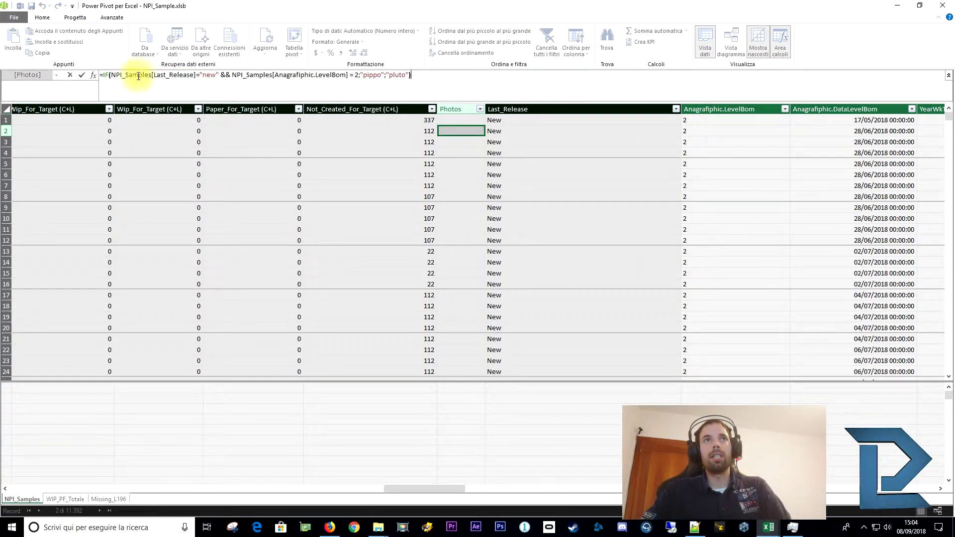
Try the word And in place of the && operator in the Photos formula, and remove it.
double_click(225, 74)
click(224, 75)
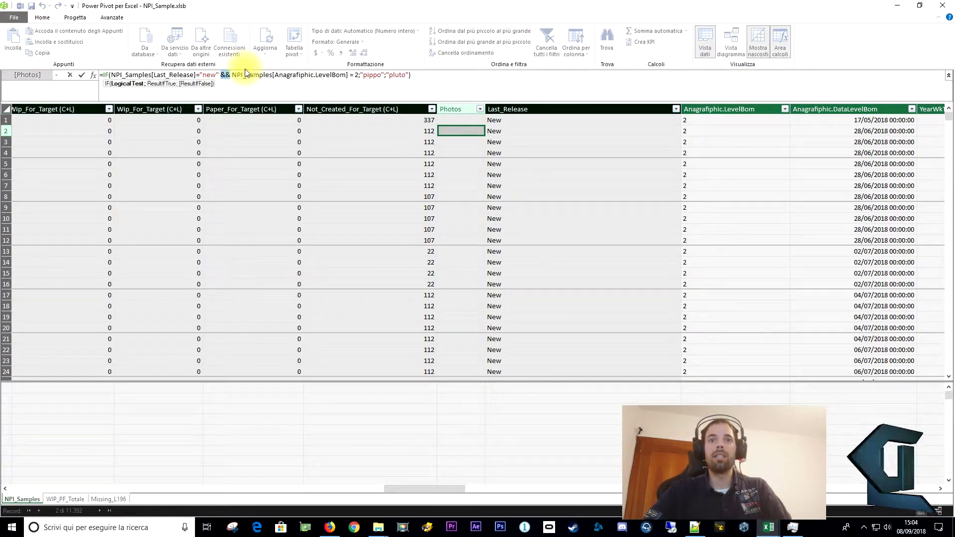
text(And)
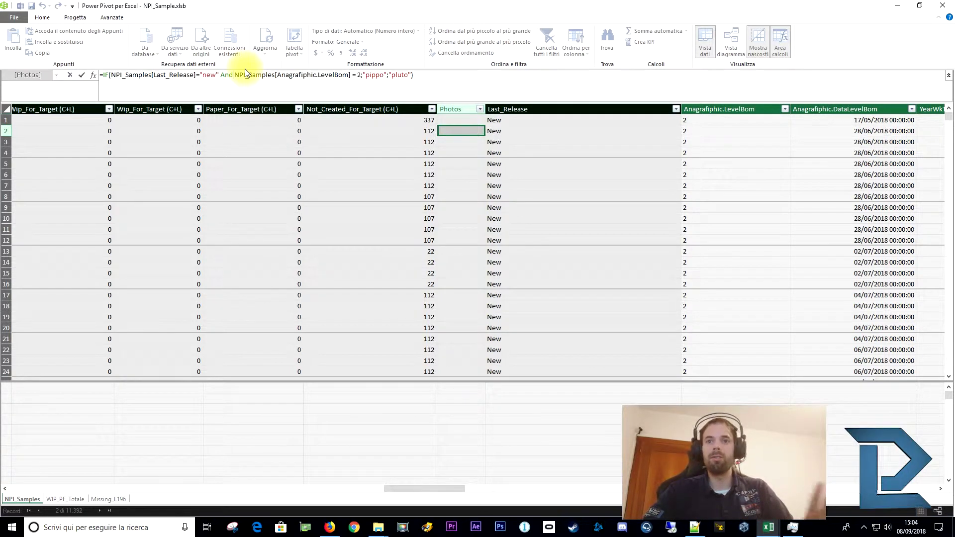
key(BackSpace)
key(BackSpace)
key(BackSpace)
key(BackSpace)
Join the two conditions of the Photos formula with the || operator.
text(&&)
key(BackSpace)
key(BackSpace)
key(BackSpace)
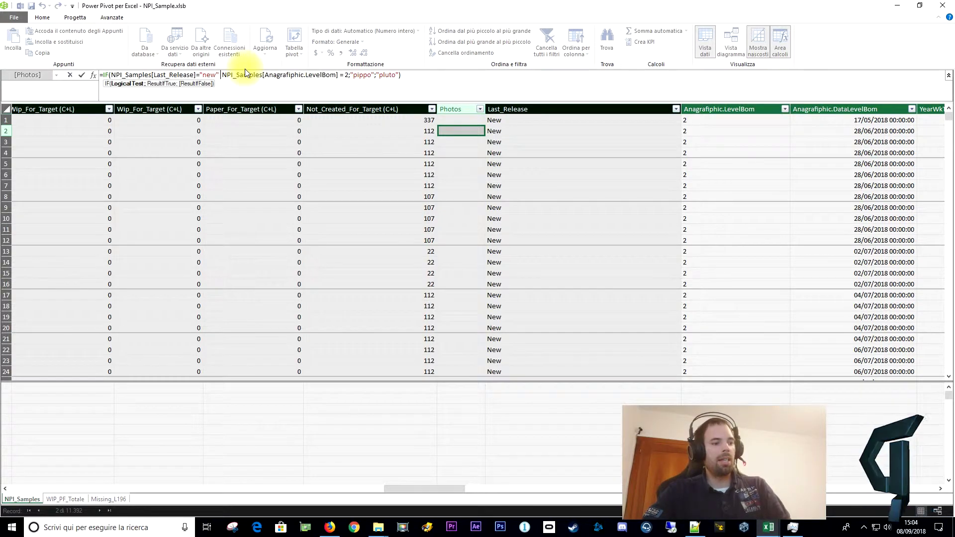
text(||)
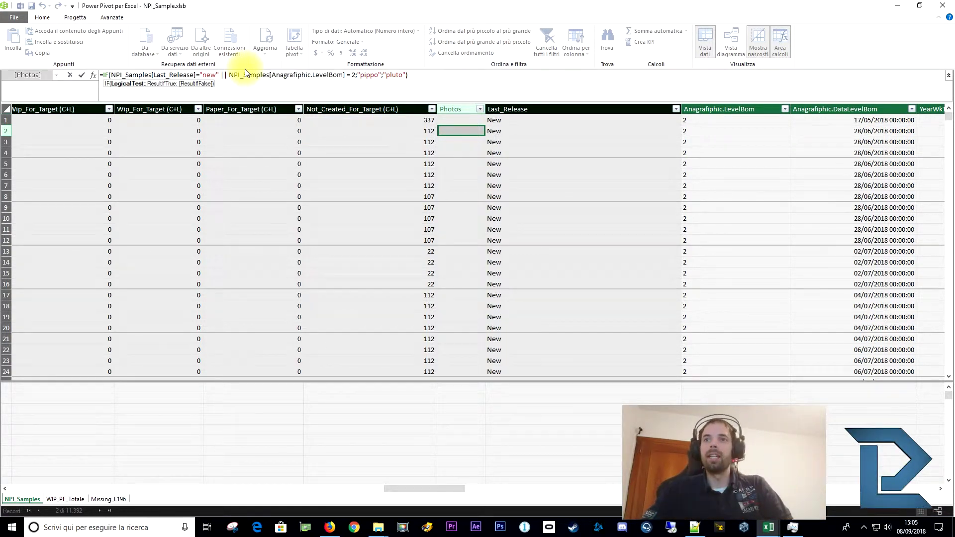
Switch to Notepad++ and highlight the "campo calcolato" topic in the new 3 notes.
click(696, 527)
drag(231, 403, 158, 396)
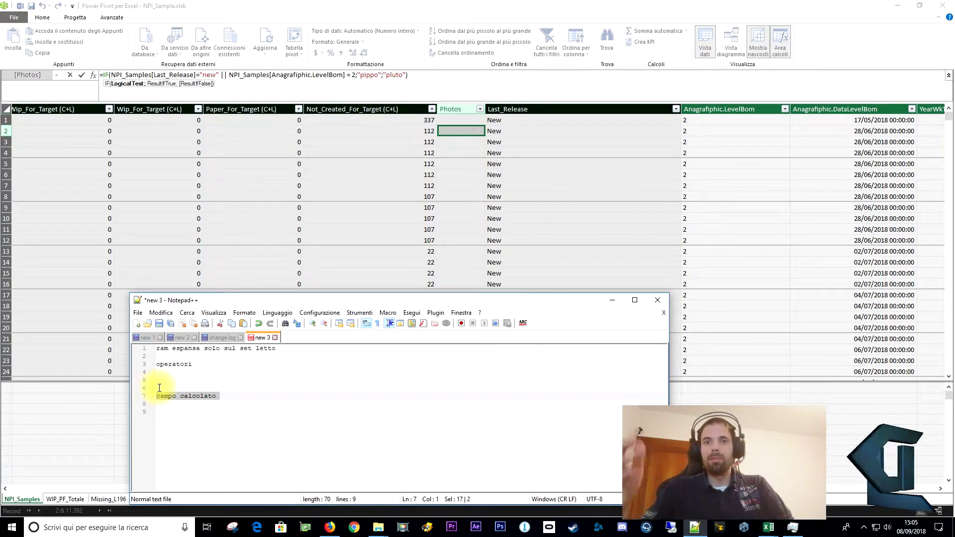
click(227, 386)
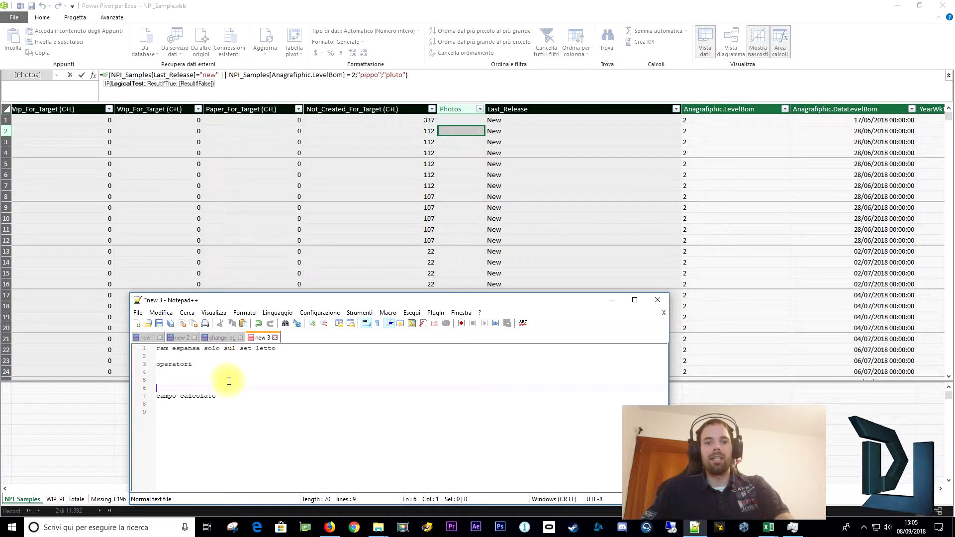
drag(219, 396, 156, 396)
click(156, 396)
key(BackSpace)
click(246, 390)
Return to the Power Pivot window and discard the uncommitted Photos formula.
click(351, 6)
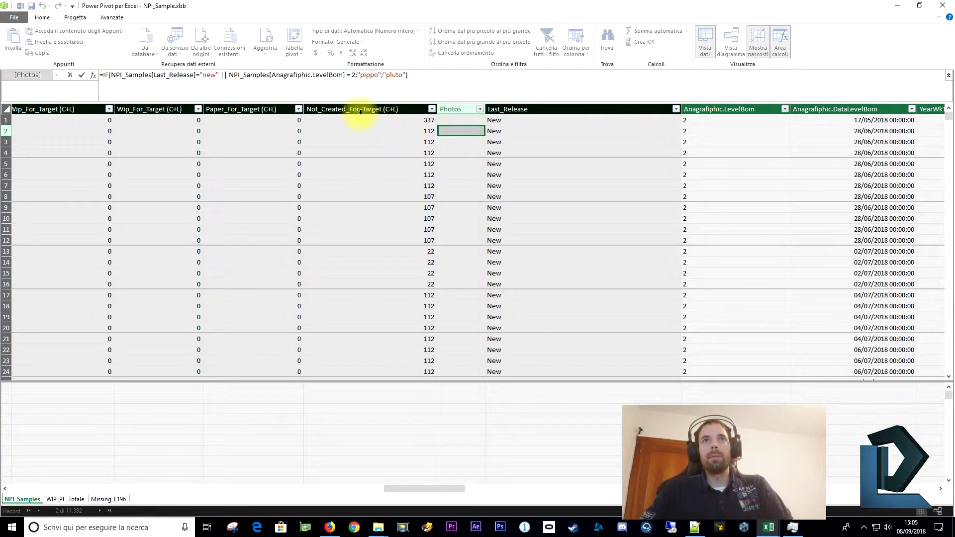
click(344, 112)
key(Escape)
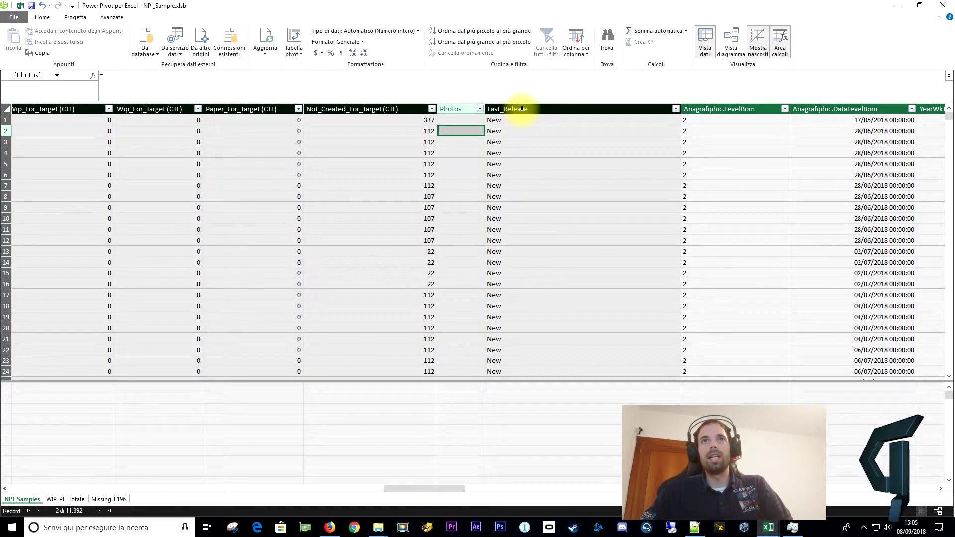
Review the Last_Release, Photos and Not_Created_For_Target calculated columns, finishing on the first row of Last_Release.
click(527, 109)
click(449, 109)
click(381, 109)
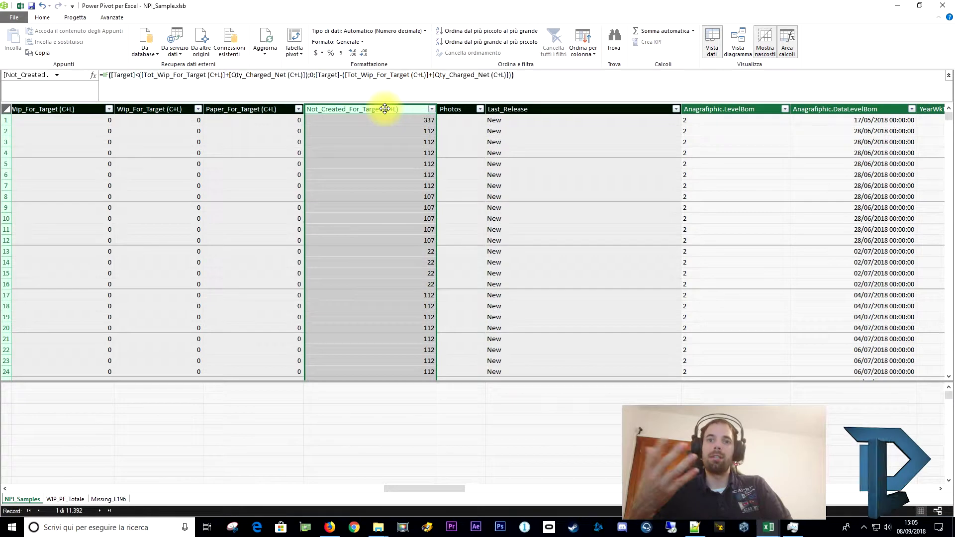
click(585, 110)
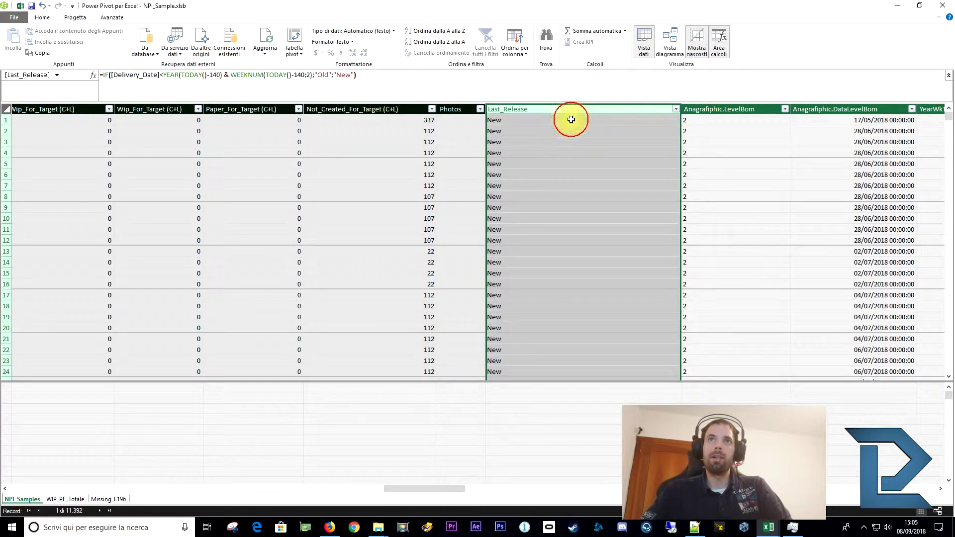
click(506, 120)
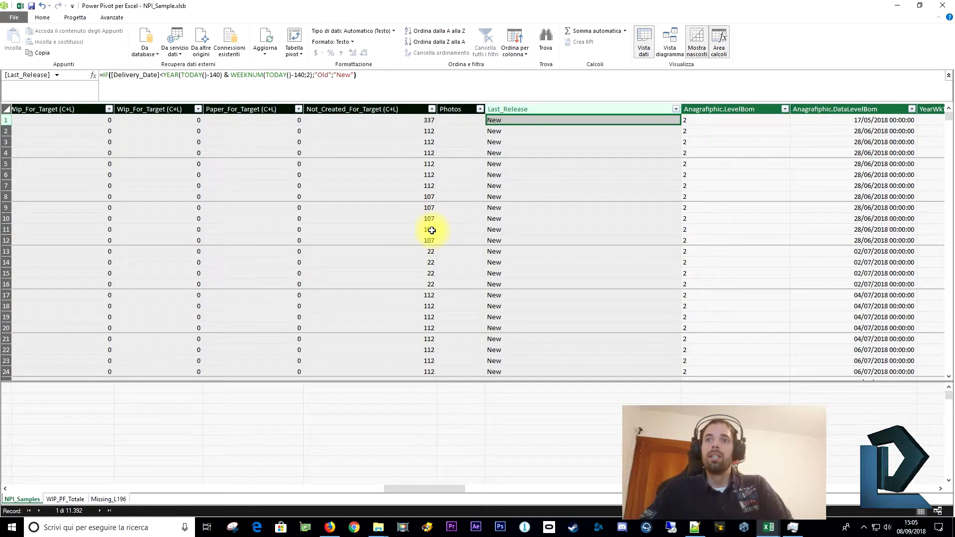
Switch to the Power Pivot window of Industrial_Plan_CO.xlsb and move the Measure table farther from Business_Plan_Month in the diagram.
click(770, 529)
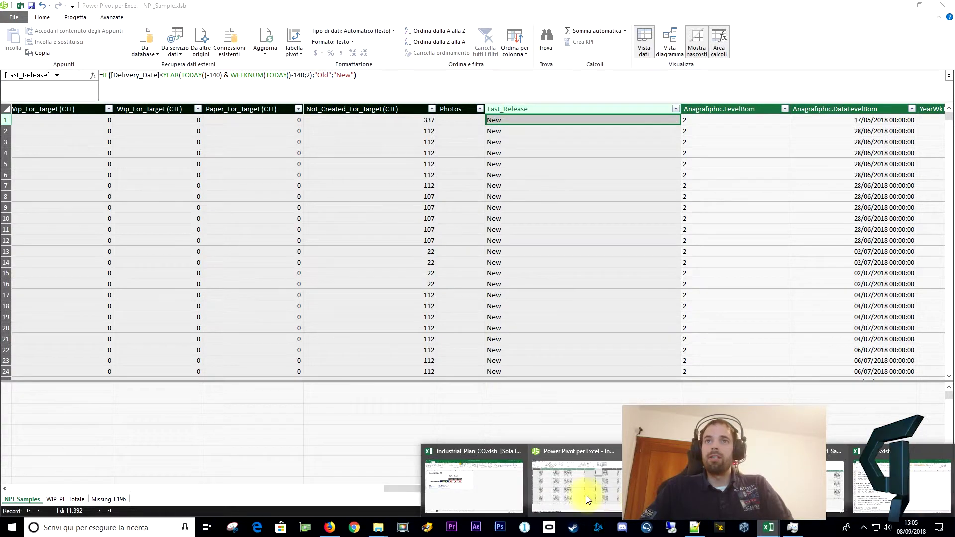
click(577, 480)
click(664, 45)
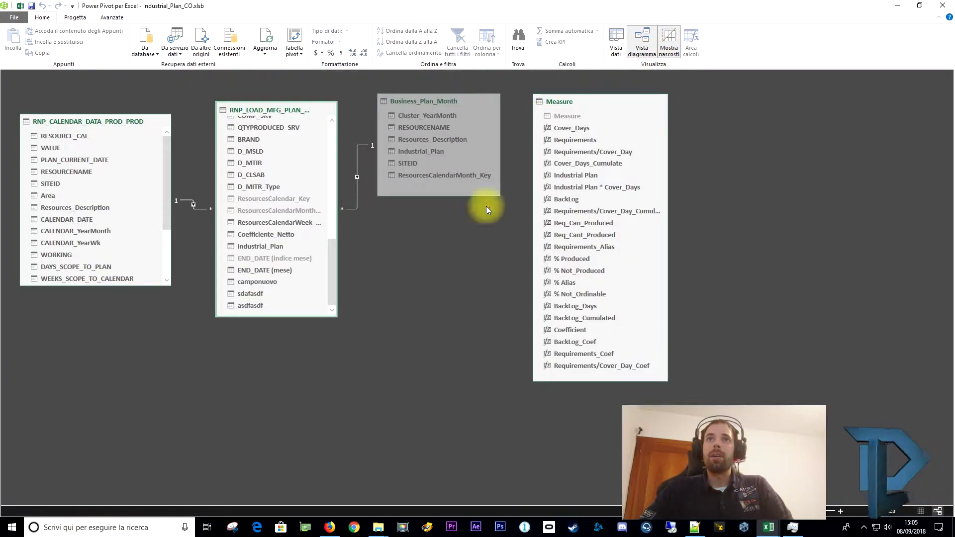
drag(583, 103, 621, 302)
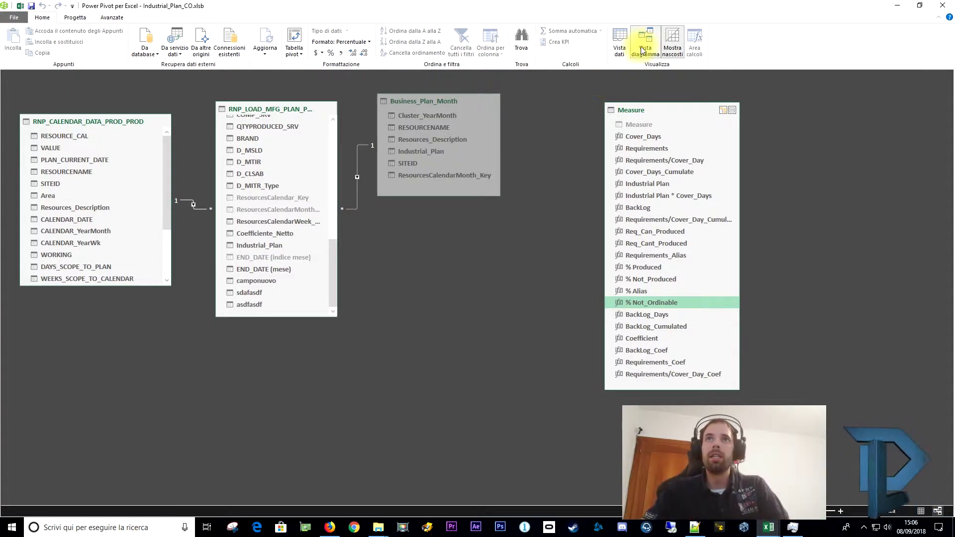
Switch to data view and examine the END_DATE (mese) formula in the RNP_LOAD_MFG_PLAN_PLUS table.
click(619, 44)
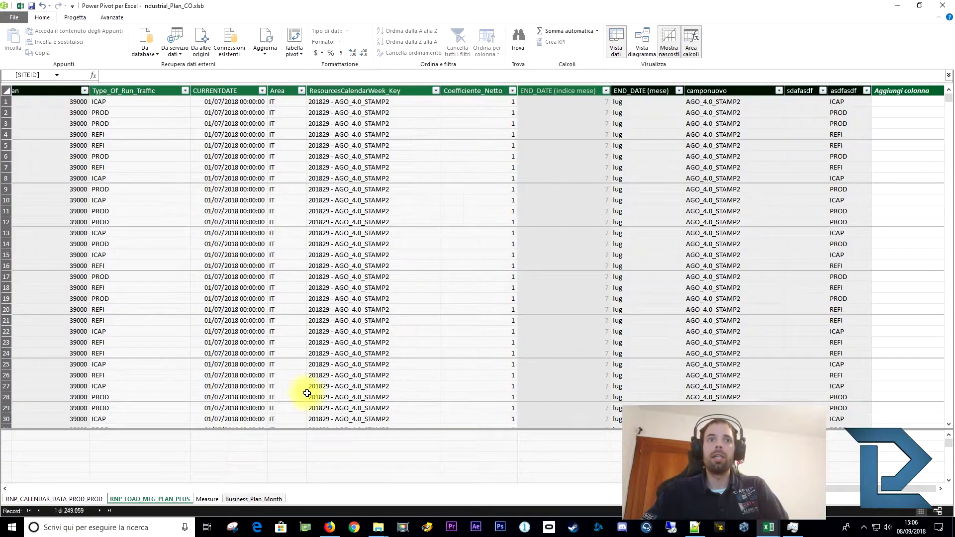
click(639, 112)
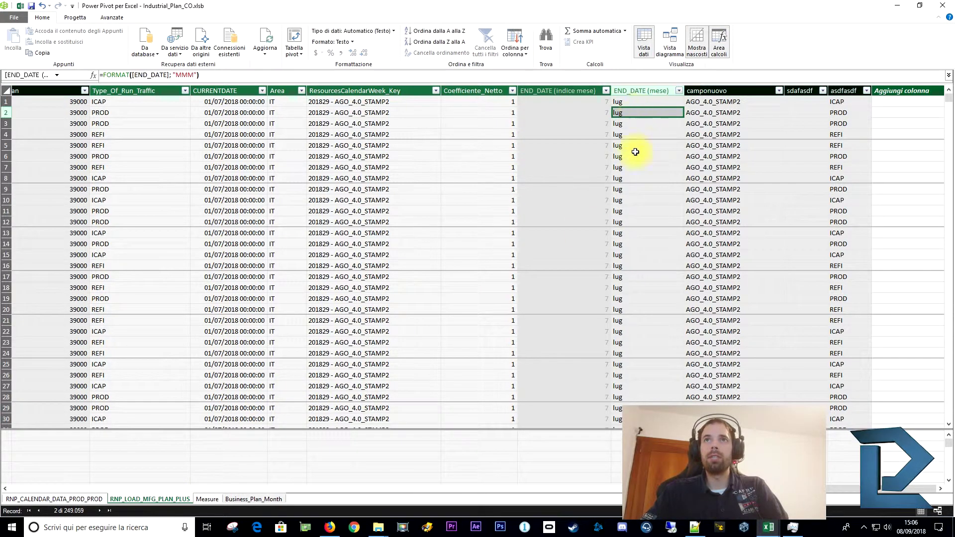
Open the Measure table and widen its Measure column enough to read the full measure names and values.
click(209, 501)
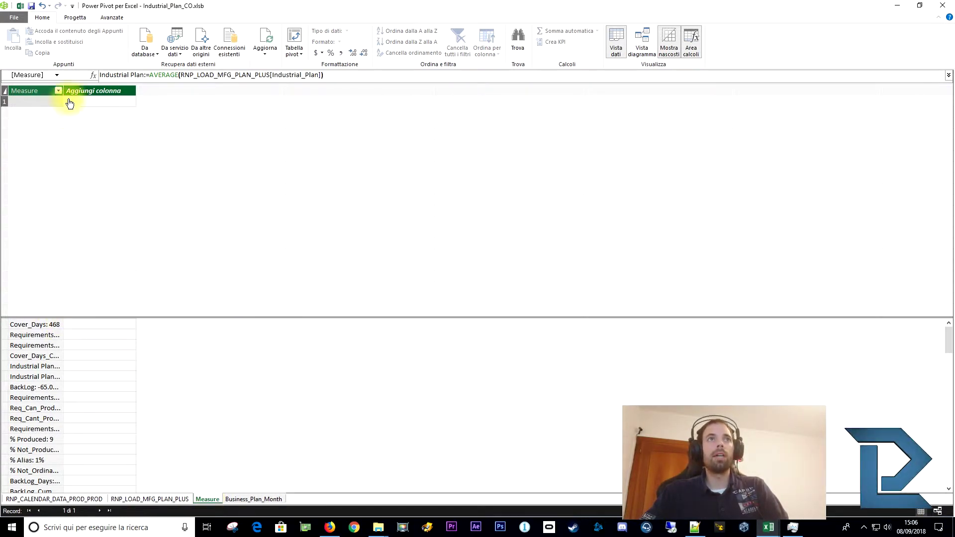
drag(63, 90, 289, 114)
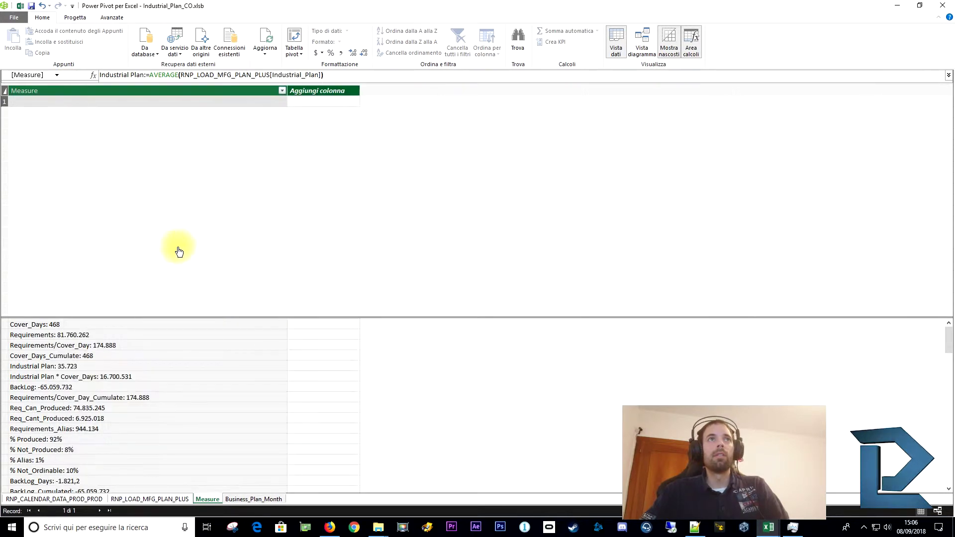
click(45, 92)
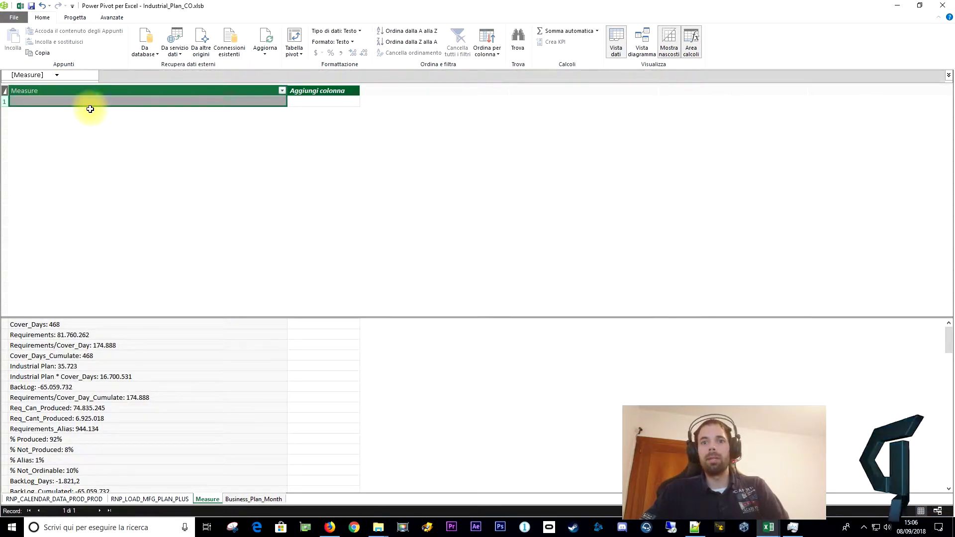
Examine the formulas of the Requirements/Cover_Day, Industrial Plan, Req_Can_Produced, % Produced and % Not_Ordinable measures.
click(100, 345)
click(98, 367)
click(94, 408)
click(85, 439)
click(82, 470)
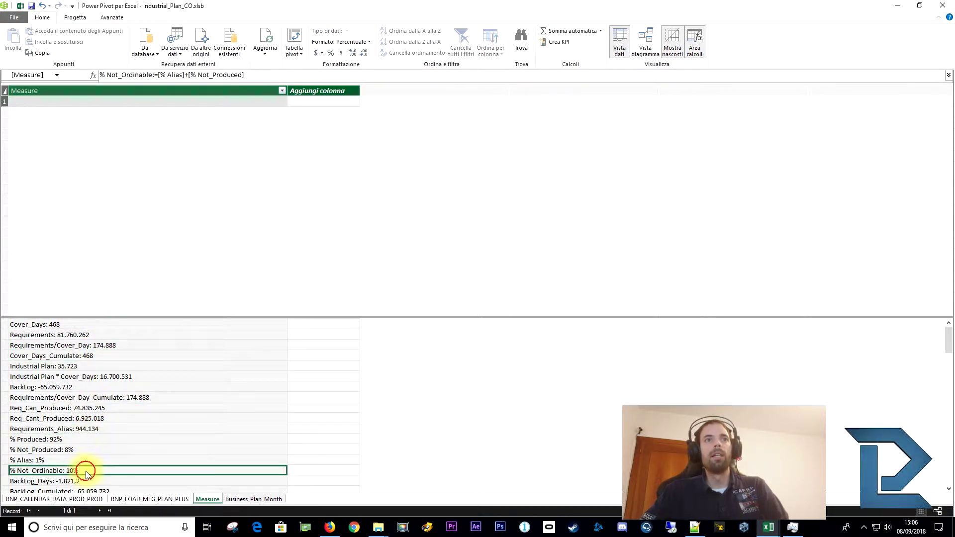
Examine the Req_Cant_Produced measure's formula, highlighting its CALCULATE expression after the := sign.
click(75, 420)
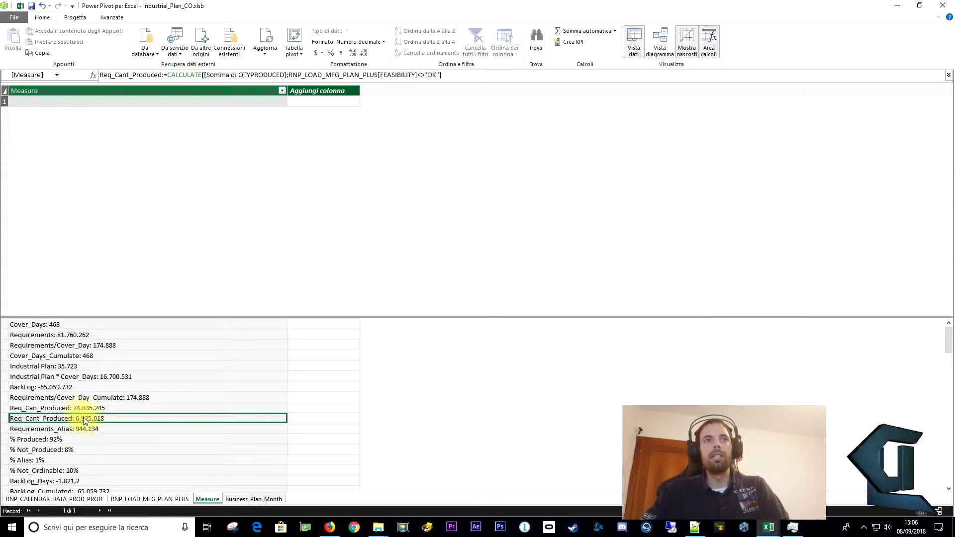
click(209, 499)
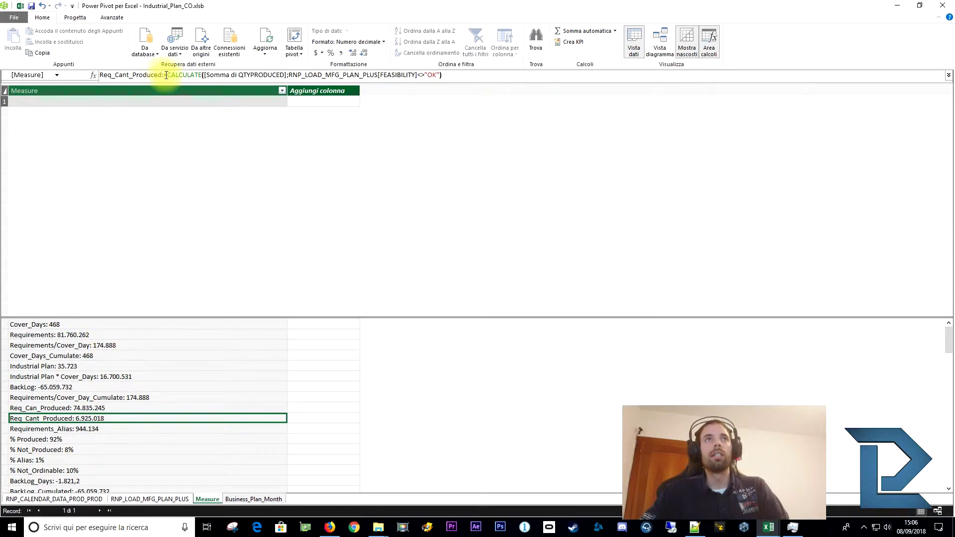
double_click(100, 75)
drag(168, 75, 412, 75)
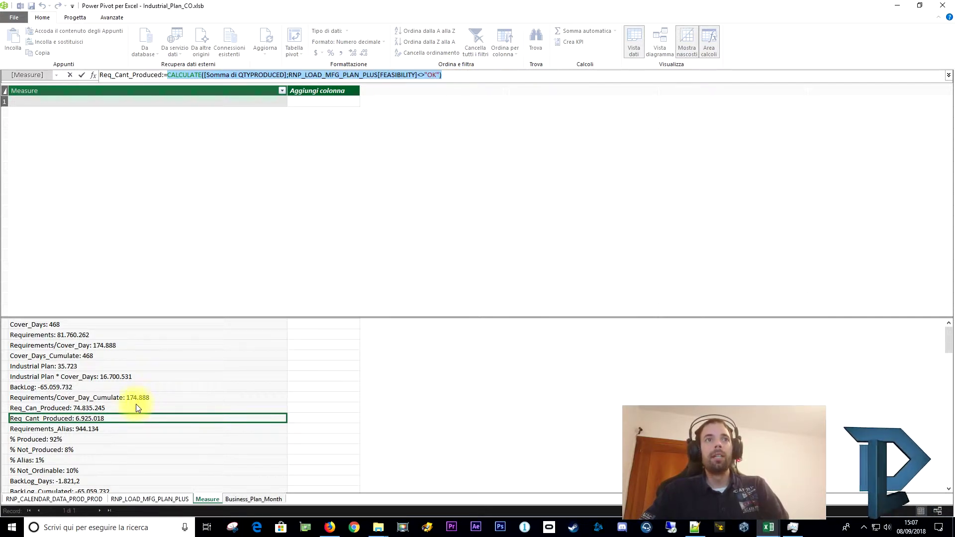
Leave the formula edit and examine the Cover_Days, Cover_Days_Cumulate, % Not_Ordinable, Requirements and Req_Can_Produced measures.
key(Return)
click(70, 326)
click(74, 356)
click(89, 470)
click(105, 335)
click(123, 408)
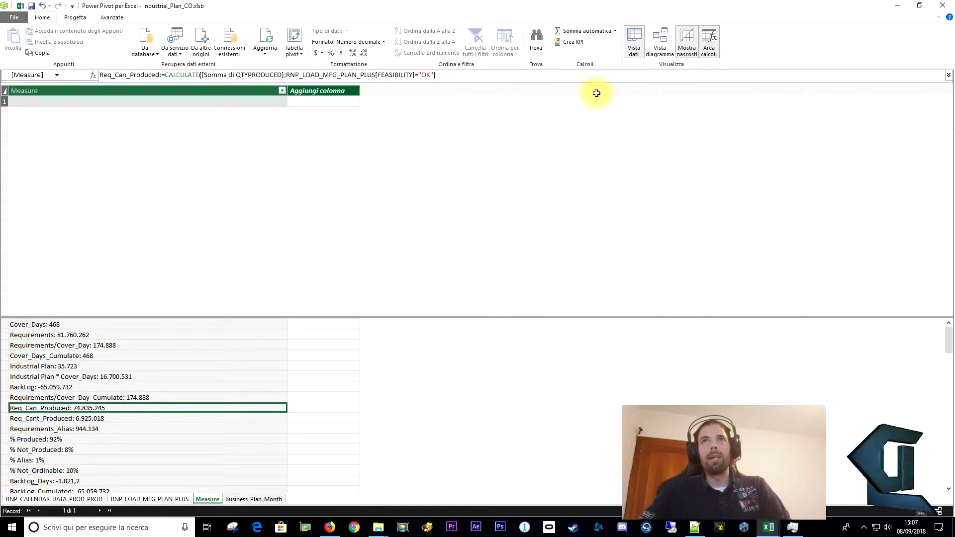
Switch to diagram view, reposition the Measure table and select the RNP_LOAD_MFG_PLAN_PLUS table.
click(661, 48)
drag(636, 109, 598, 128)
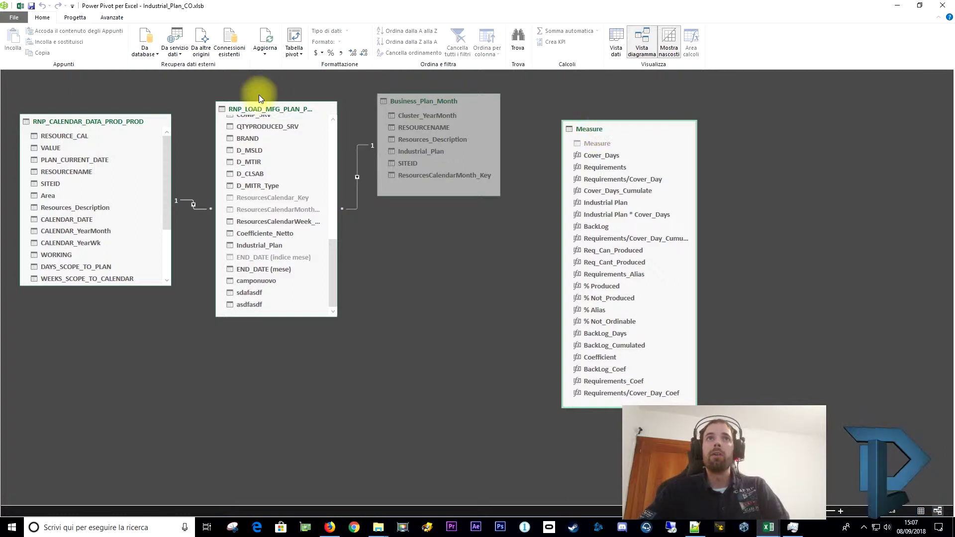
click(259, 112)
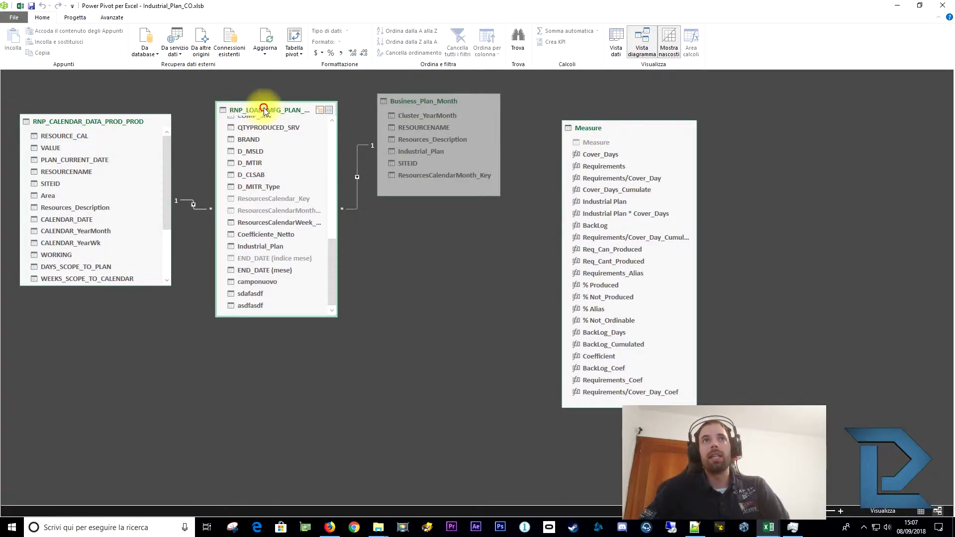
Return to data view and look at the calculation areas of the RNP_LOAD_MFG_PLAN_PLUS and RNP_CALENDAR_DATA_PROD_PROD tables.
click(617, 49)
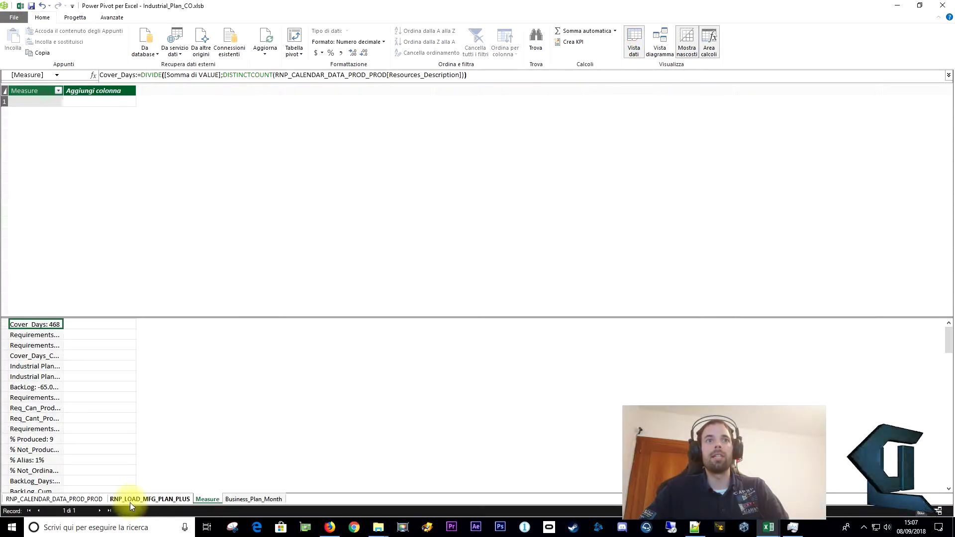
click(130, 500)
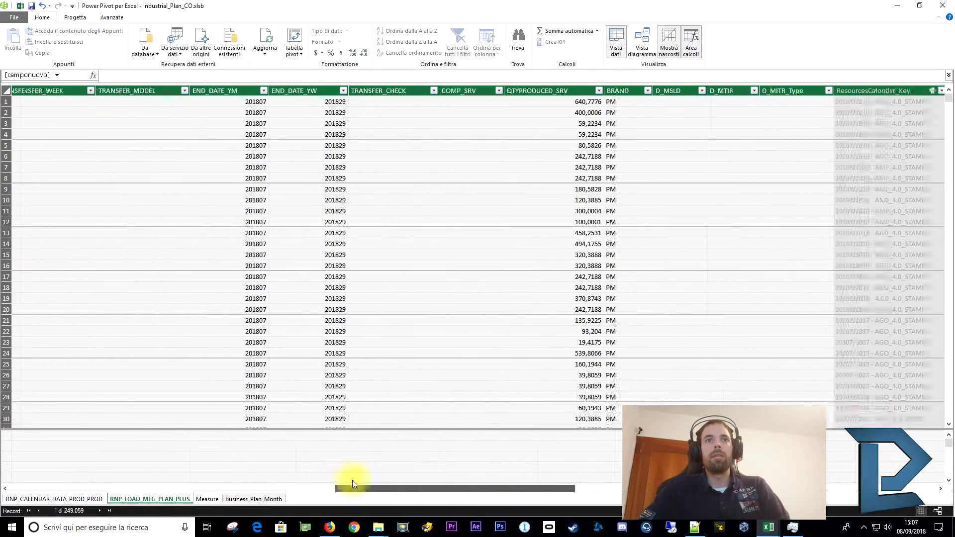
click(53, 499)
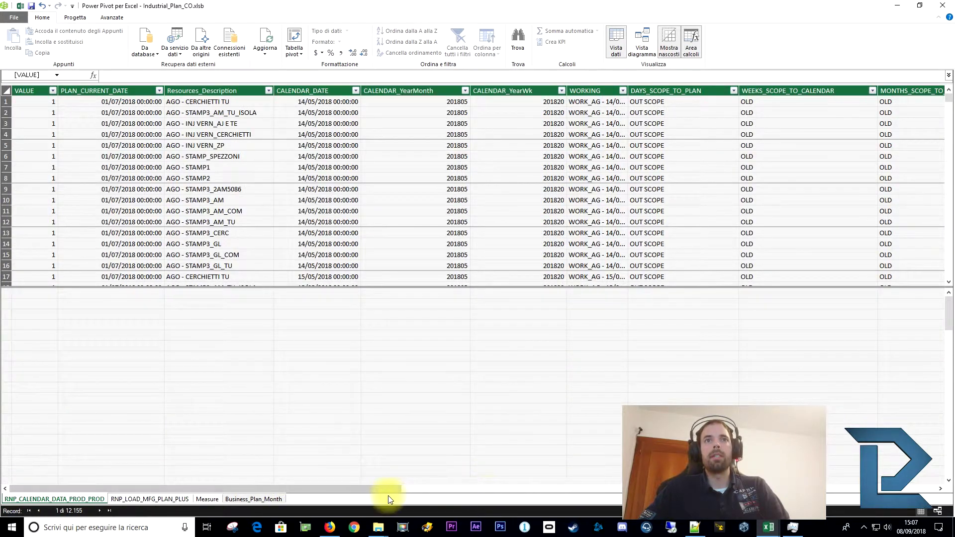
Switch to the NPI_Sample data model and widen the Models column to read the two measures beneath it.
click(776, 530)
click(791, 486)
drag(422, 494, 64, 473)
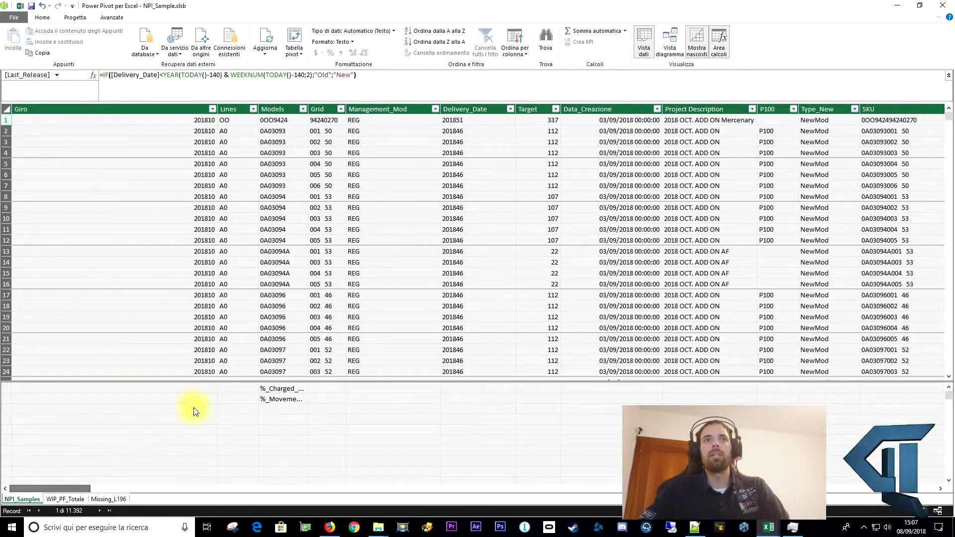
click(274, 400)
click(271, 440)
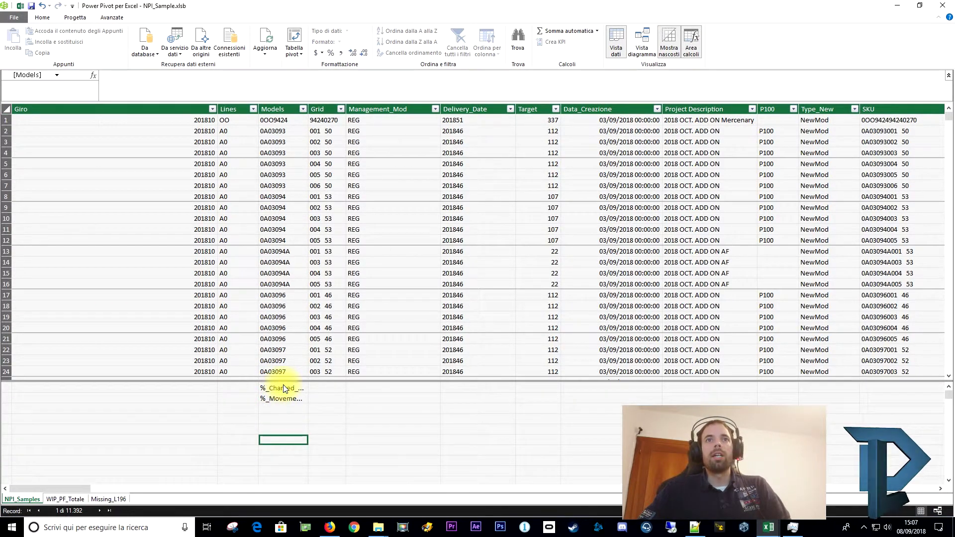
click(277, 389)
drag(311, 107, 345, 107)
click(371, 431)
click(304, 432)
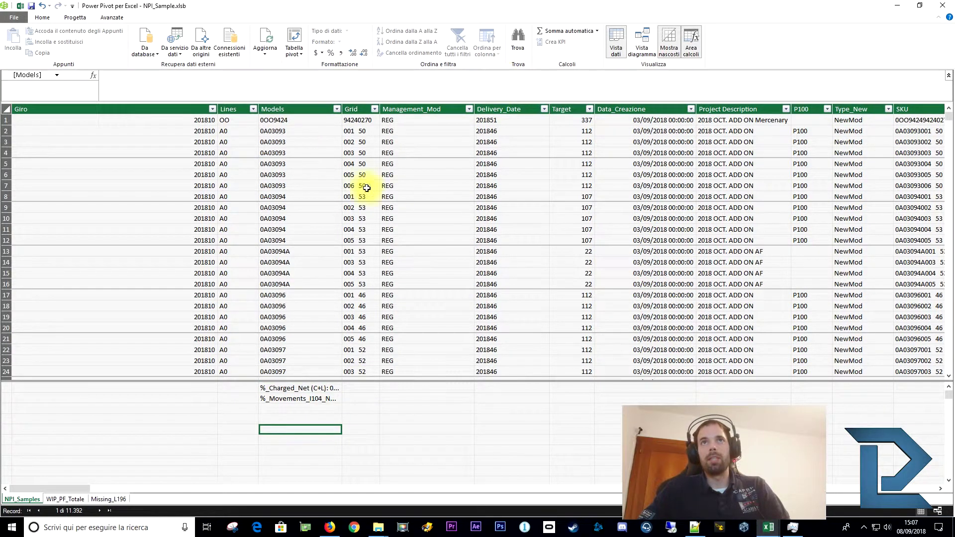
Explore empty calculation-area cells beneath Giro, Management_Mod, Delivery_Date and Models, and examine the %_Charged_Net (C+L) formula.
click(148, 410)
click(183, 441)
click(415, 436)
click(529, 400)
click(167, 403)
click(147, 442)
click(310, 453)
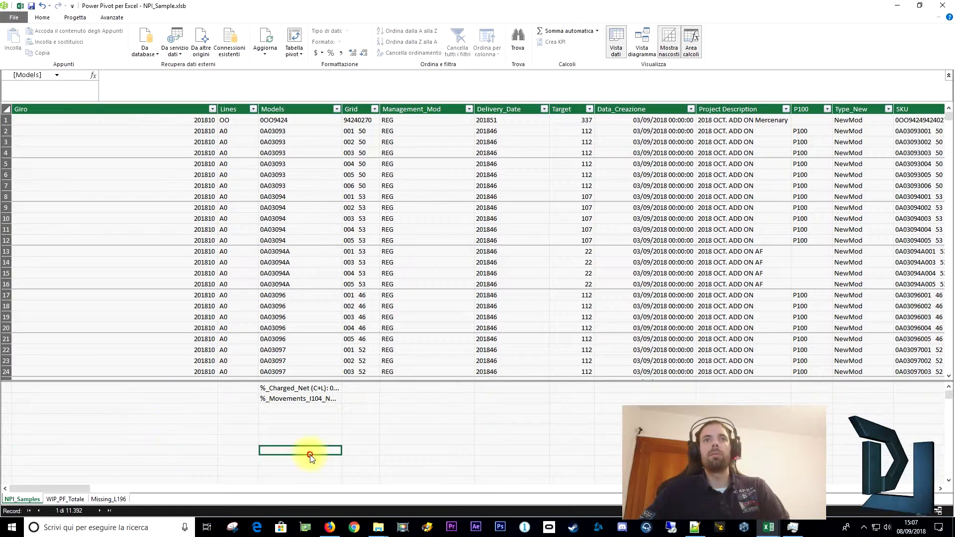
click(293, 389)
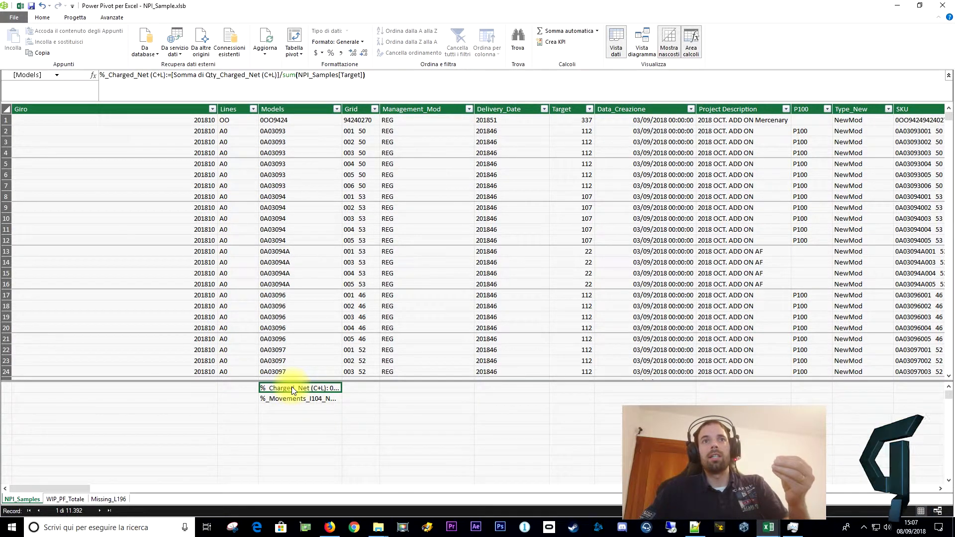
Move the %_Charged_Net (C+L) measure beneath the Giro column, and from there beneath the Lines column.
click(286, 110)
click(273, 392)
drag(264, 389, 171, 395)
drag(272, 388, 199, 391)
click(186, 411)
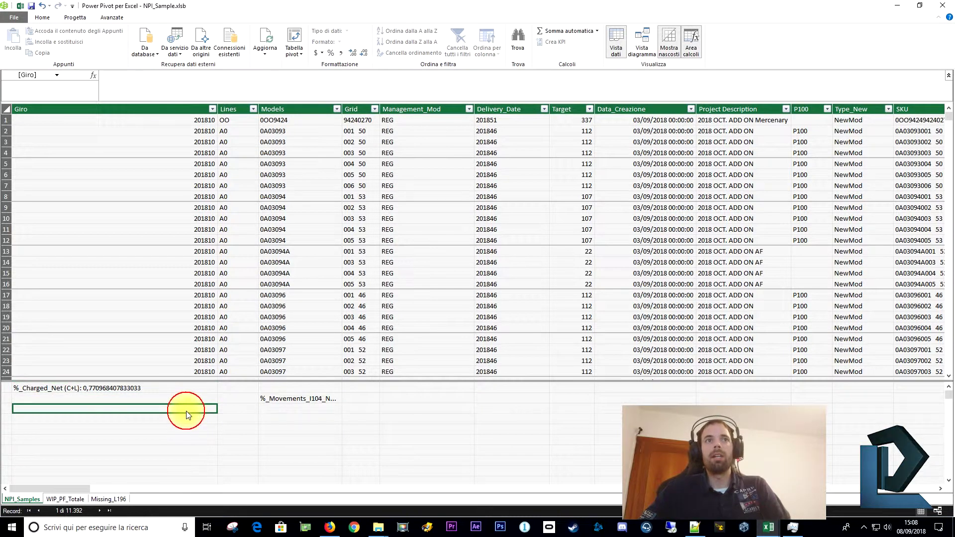
click(171, 389)
drag(240, 401, 241, 398)
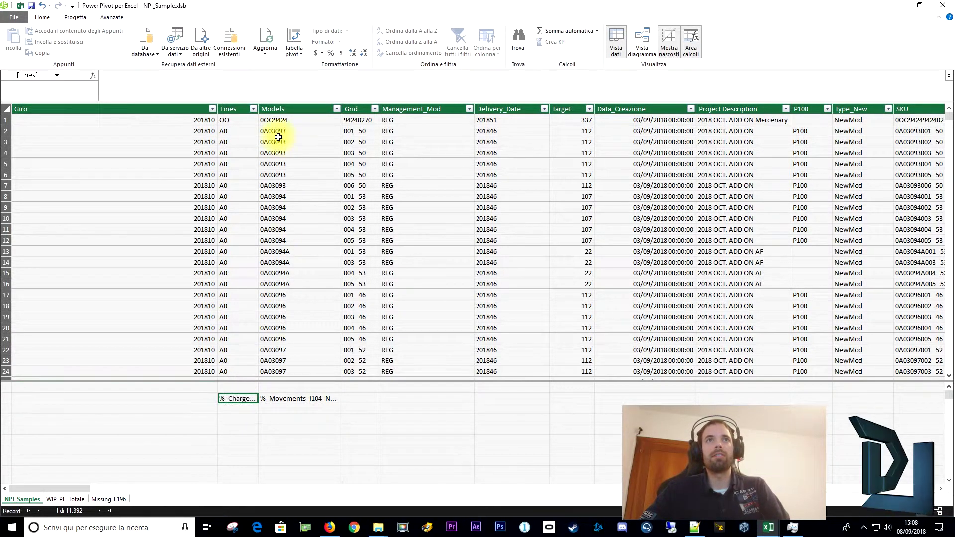
Widen the Lines column to read the measure and put %_Charged_Net (C+L) back in the first cell beneath Models.
drag(258, 107, 456, 107)
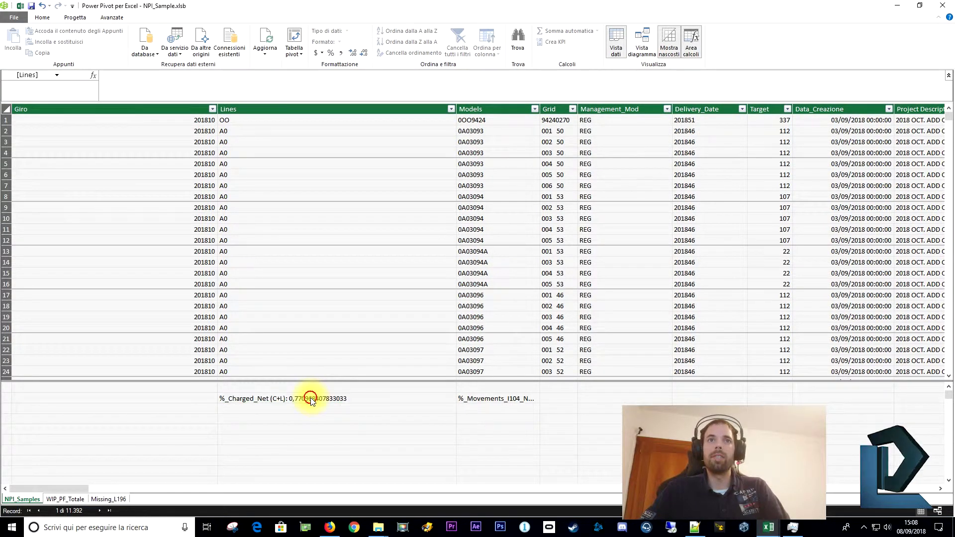
click(402, 399)
key(ctrl+c)
click(482, 387)
key(ctrl+v)
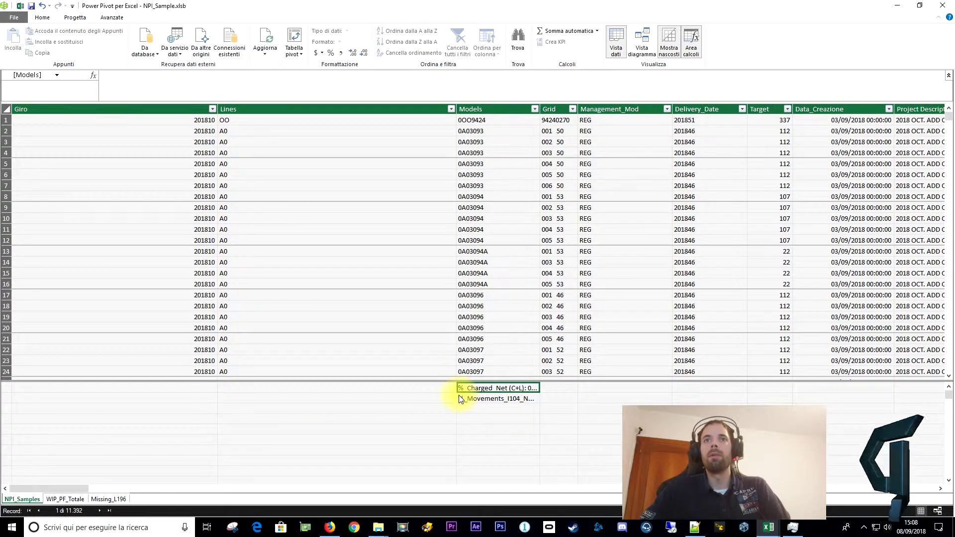
Narrow the Lines column and select an empty calculation-area cell beneath it.
click(445, 398)
drag(457, 109, 297, 111)
click(372, 450)
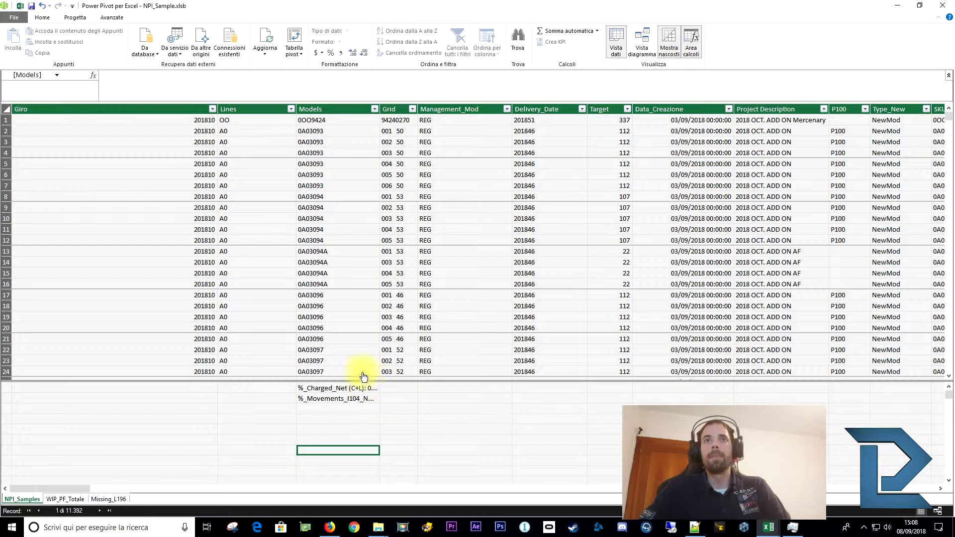
click(271, 419)
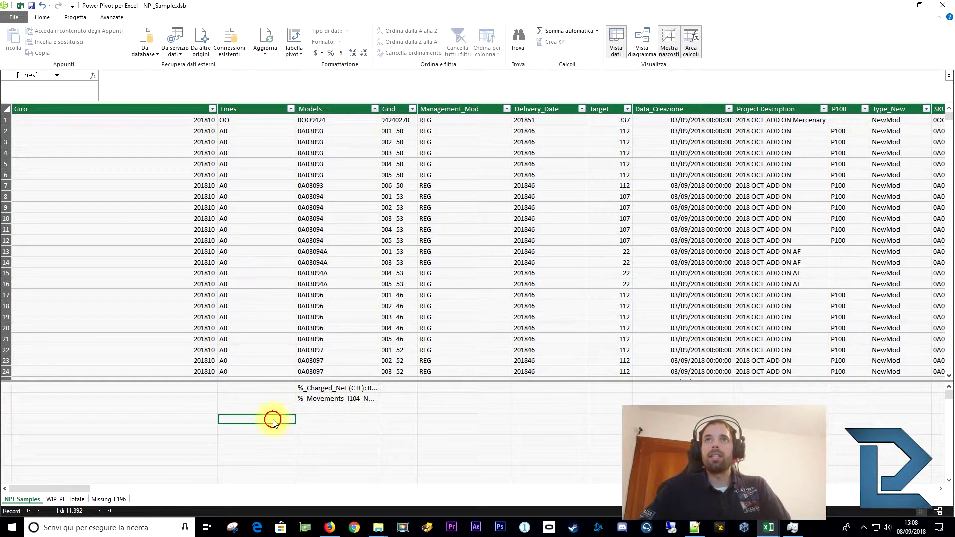
Hide the calculation area and close the open Power Pivot windows.
click(693, 39)
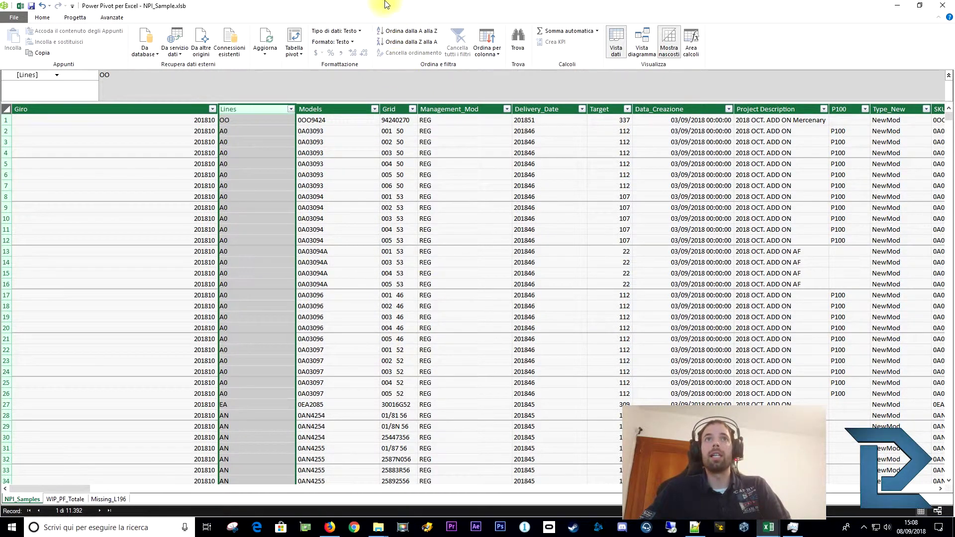
click(943, 5)
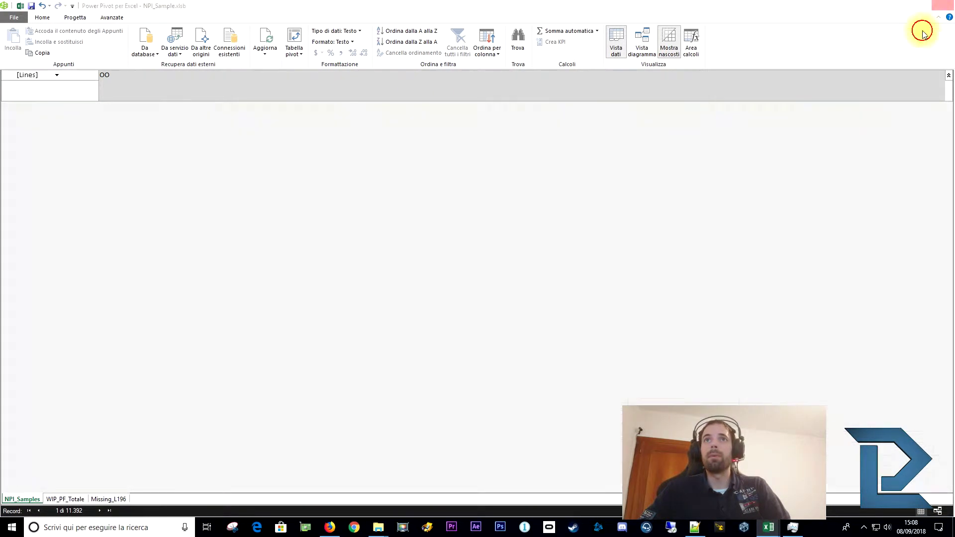
click(951, 4)
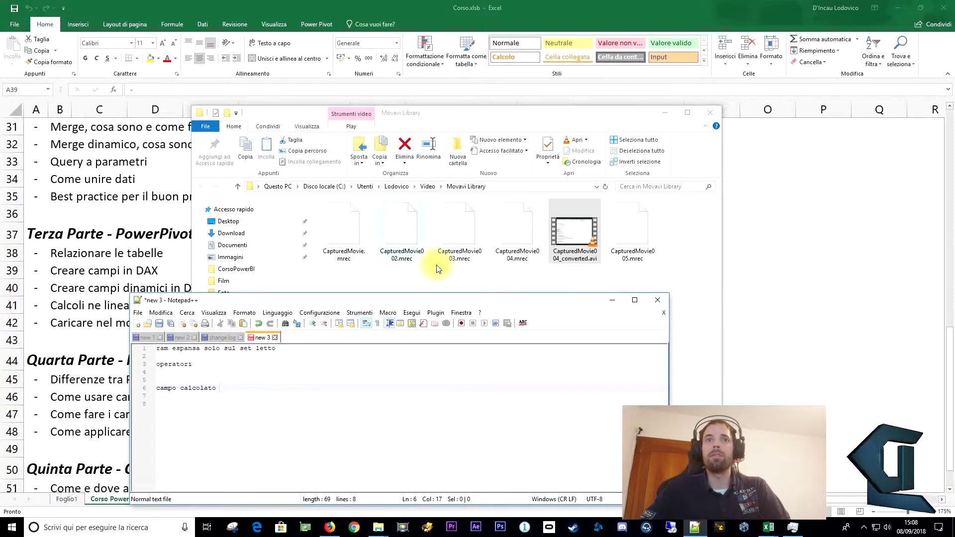
Switch to the Industrial_Plan_CO workbook in Excel and show its Power Pivot commands.
click(763, 531)
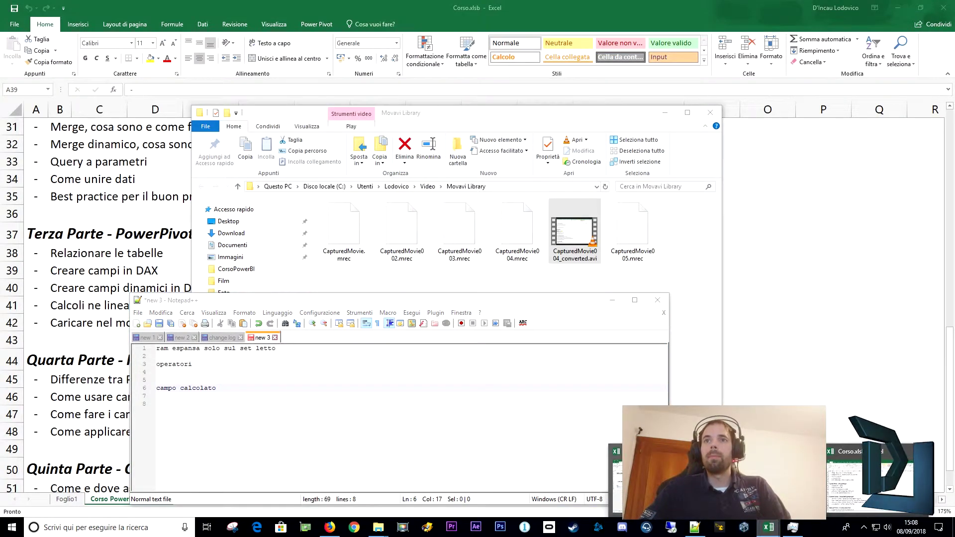
click(662, 481)
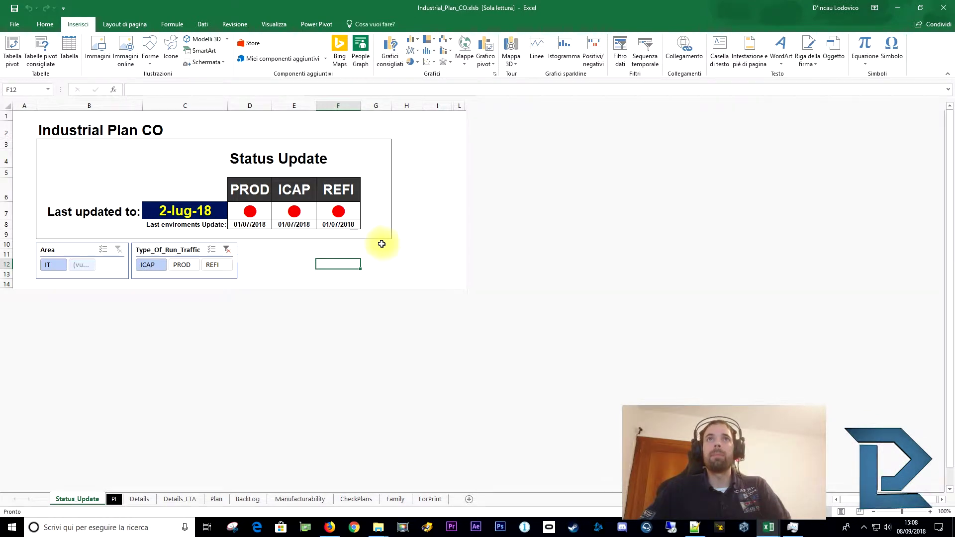
click(192, 211)
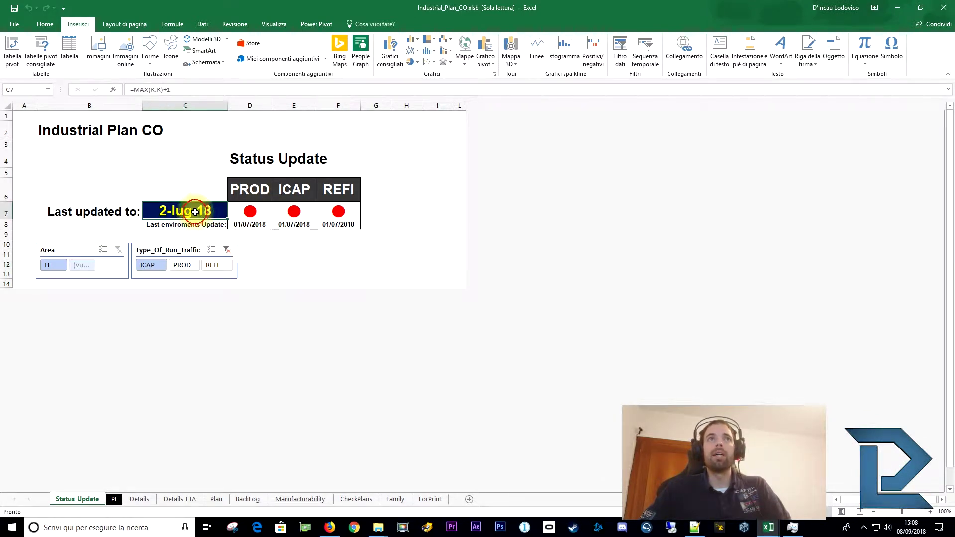
click(306, 22)
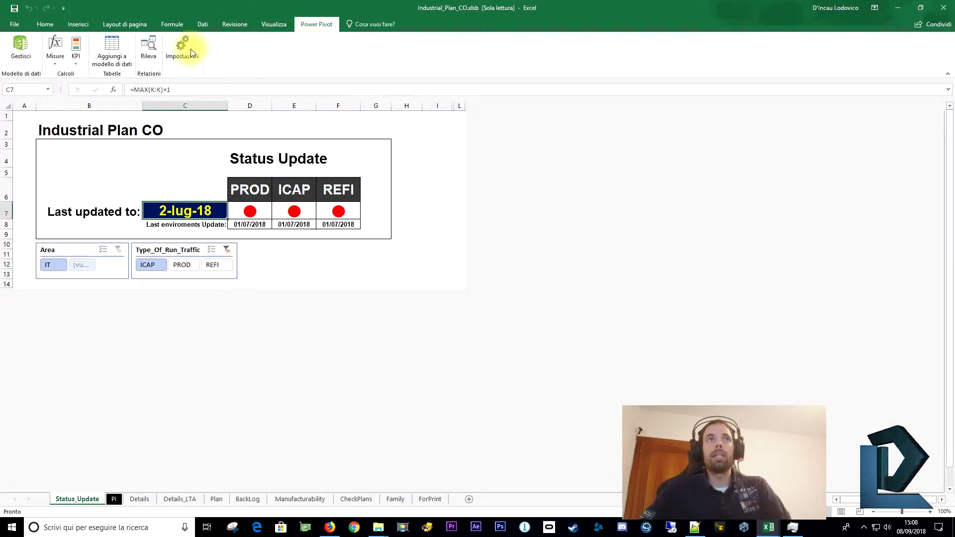
Open the measure manager and enlarge it to examine the full list of measures and their formulas.
click(55, 63)
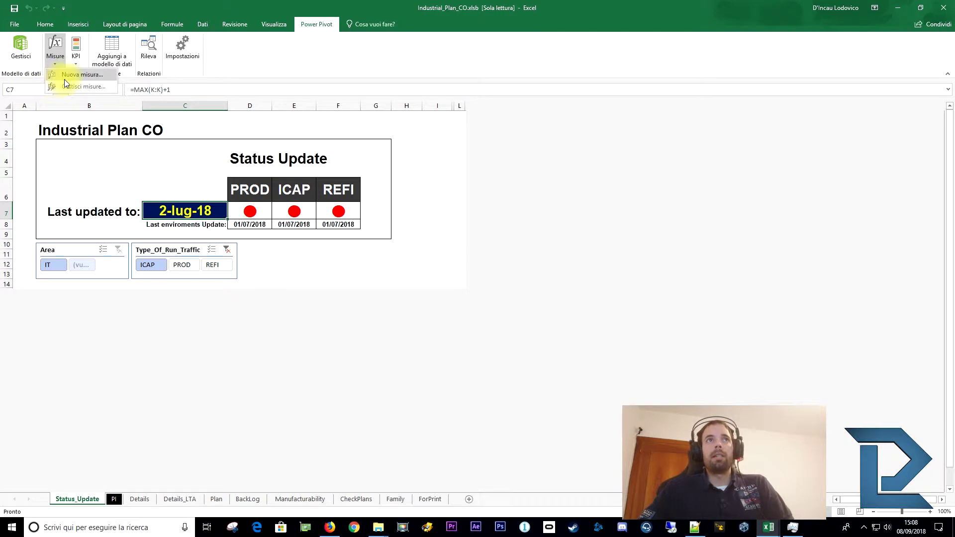
click(94, 88)
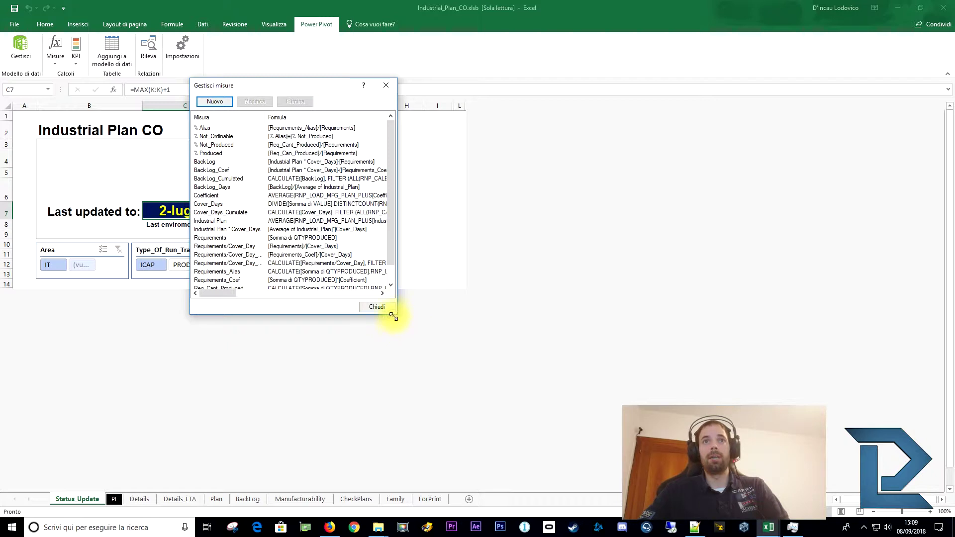
drag(398, 315, 787, 442)
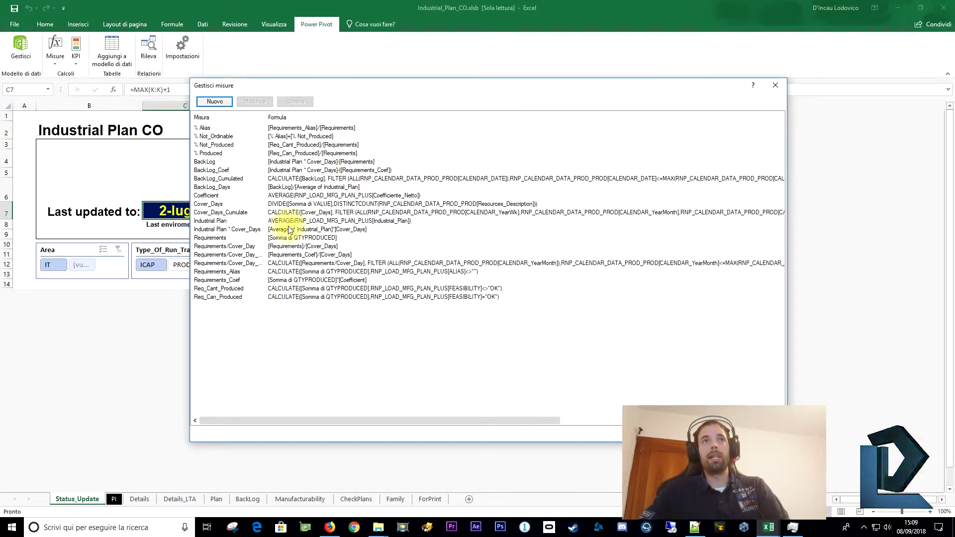
click(202, 129)
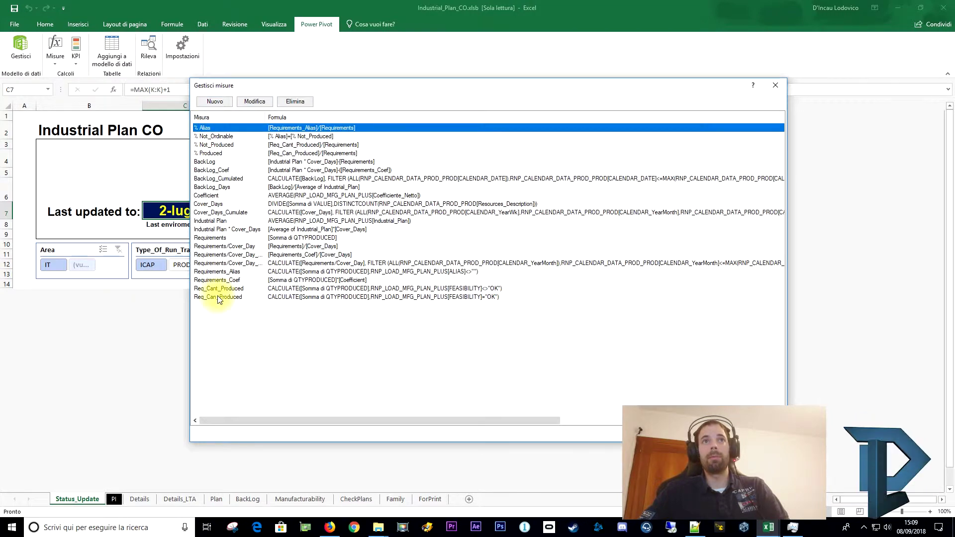
Open the Coefficient measure for editing, inspect its formula and table name, and leave the measure dialogs without changes.
click(214, 196)
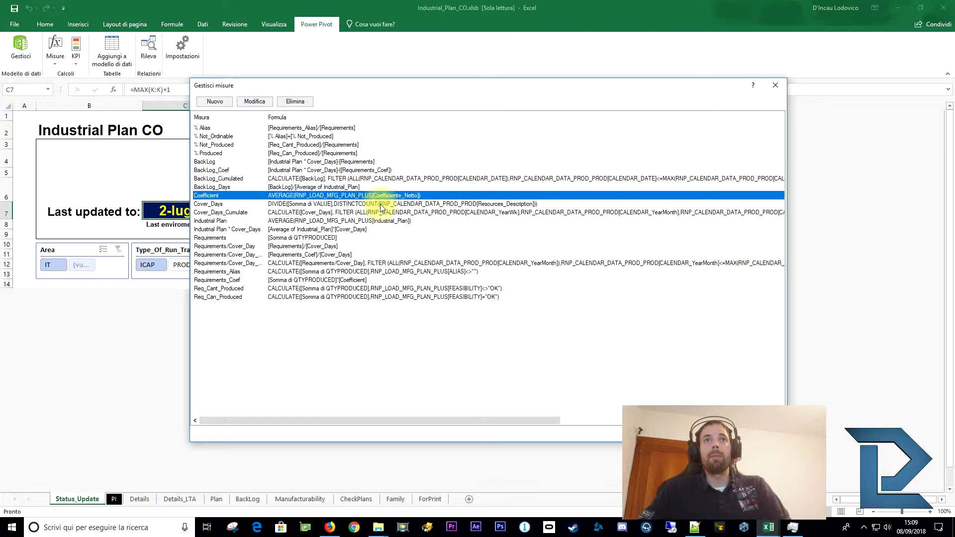
click(254, 102)
drag(448, 161, 570, 150)
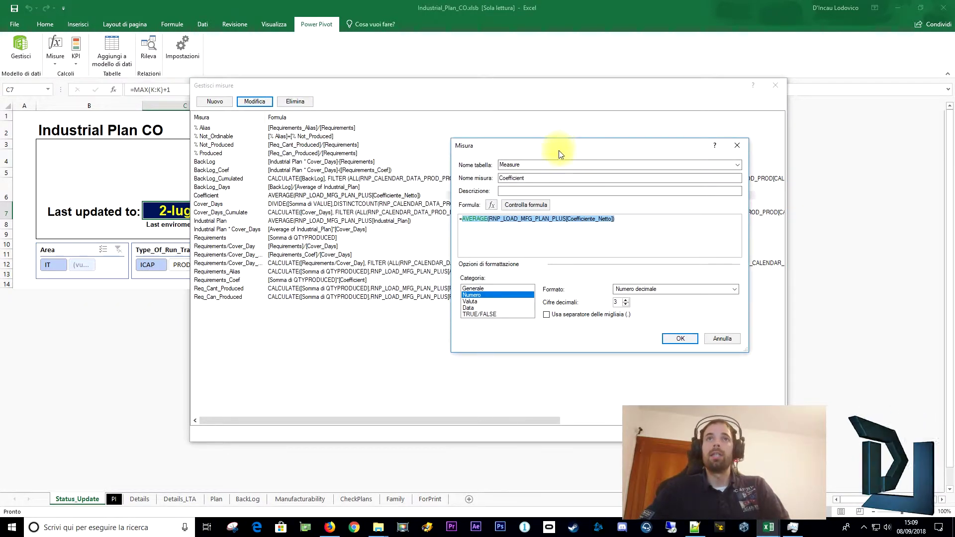
double_click(532, 166)
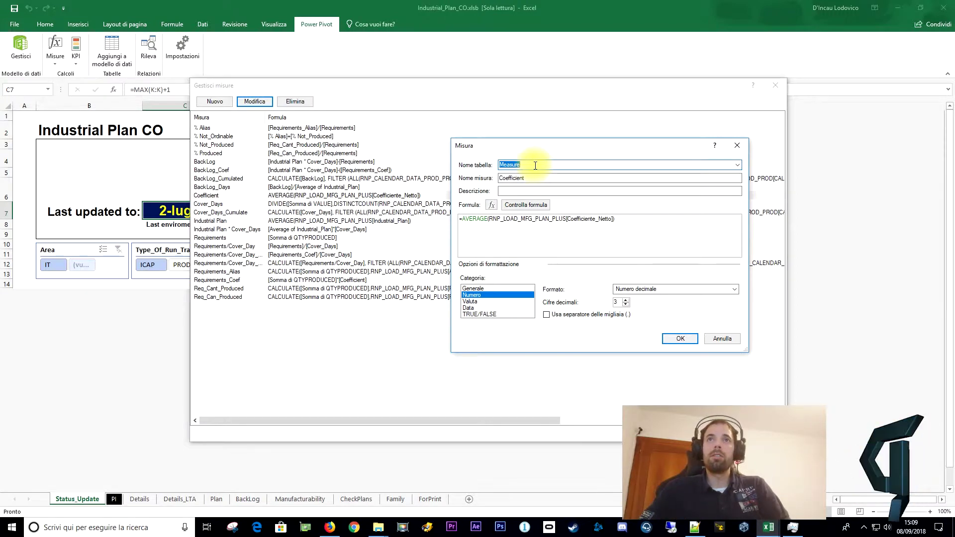
click(737, 338)
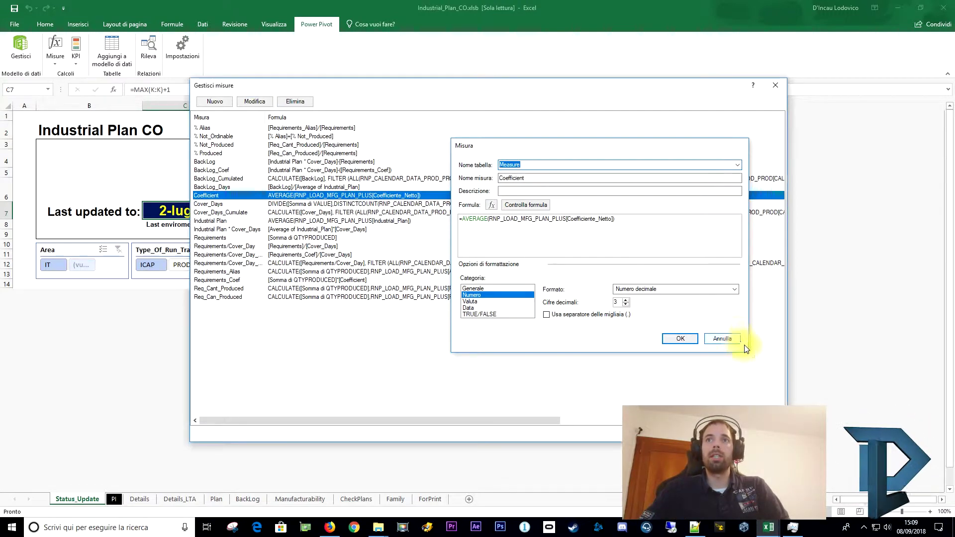
key(Escape)
Reopen the data model in diagram view and move the Measure table farther away from the related tables.
click(20, 47)
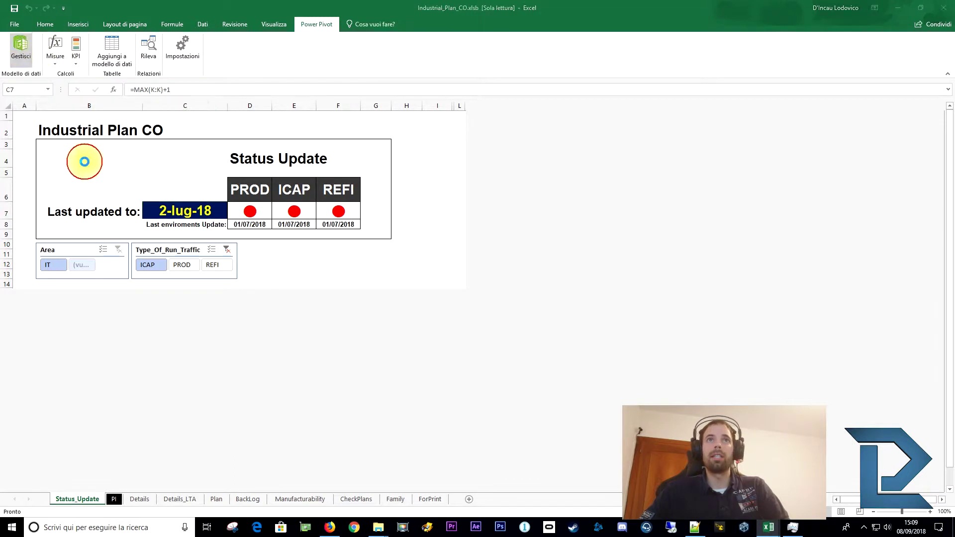
click(628, 52)
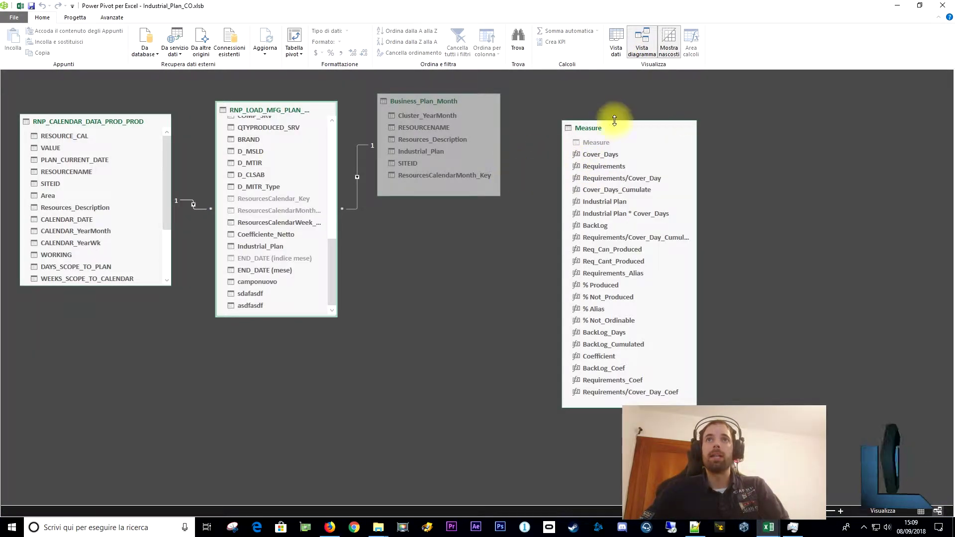
drag(614, 122, 701, 134)
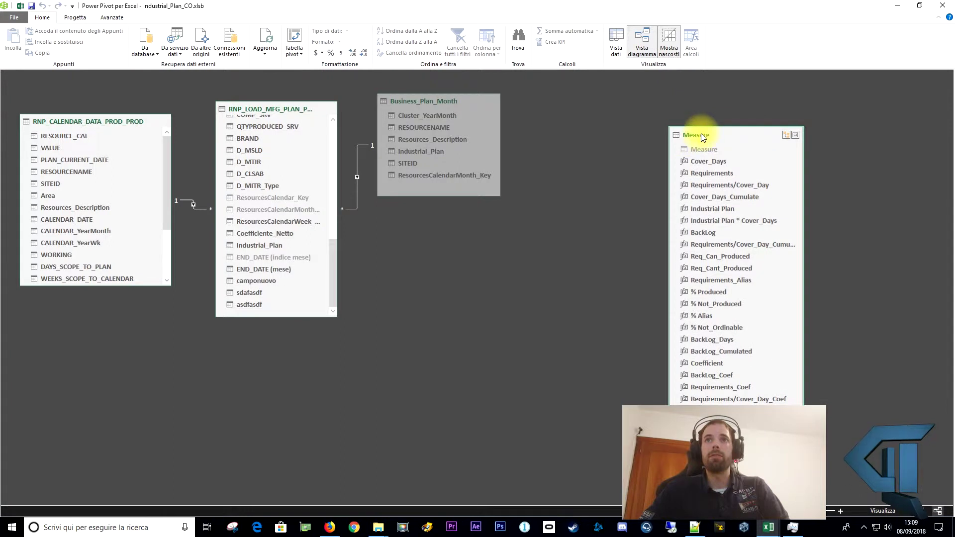
Examine the measures in the Measure table and the fields of the RNP_LOAD_MFG_PLAN table in the diagram, and return to the workbook.
click(701, 162)
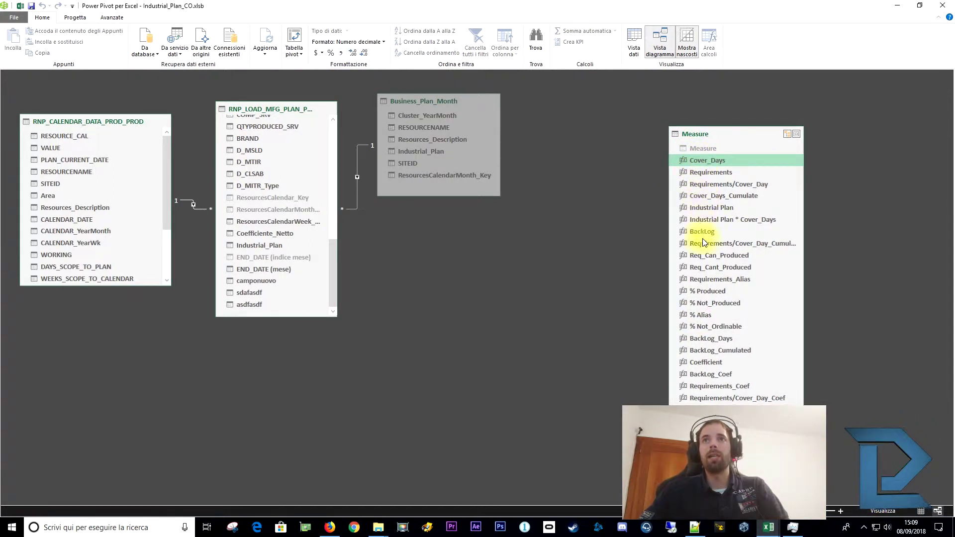
click(706, 317)
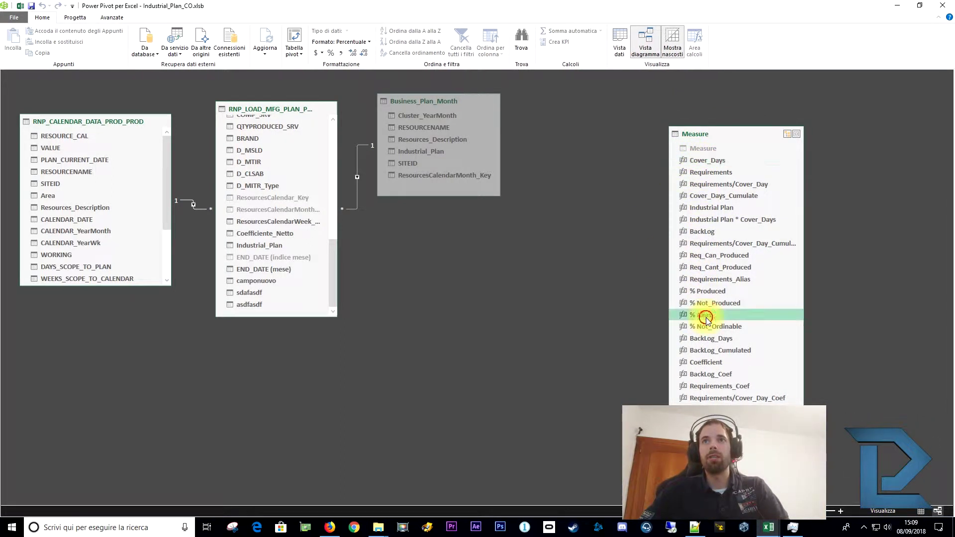
click(267, 107)
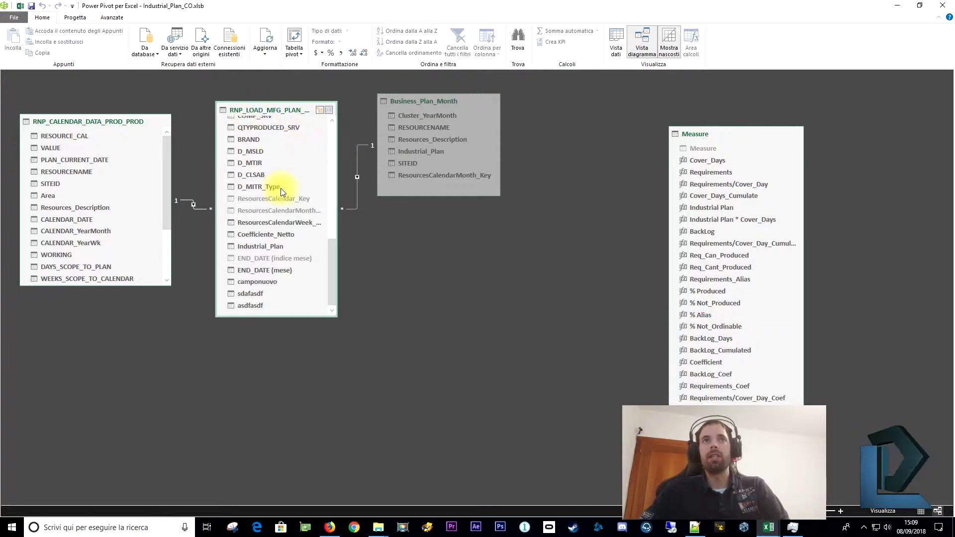
drag(336, 258, 330, 282)
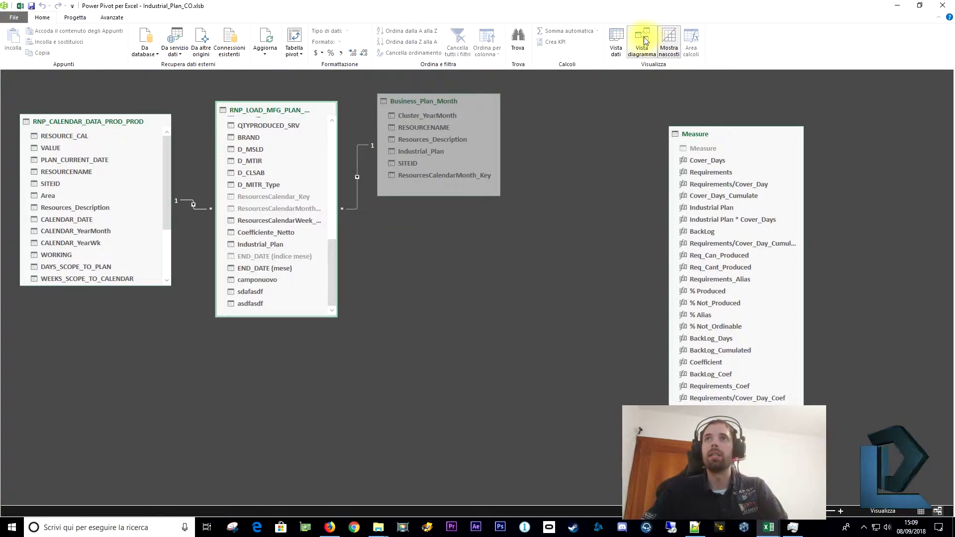
click(944, 6)
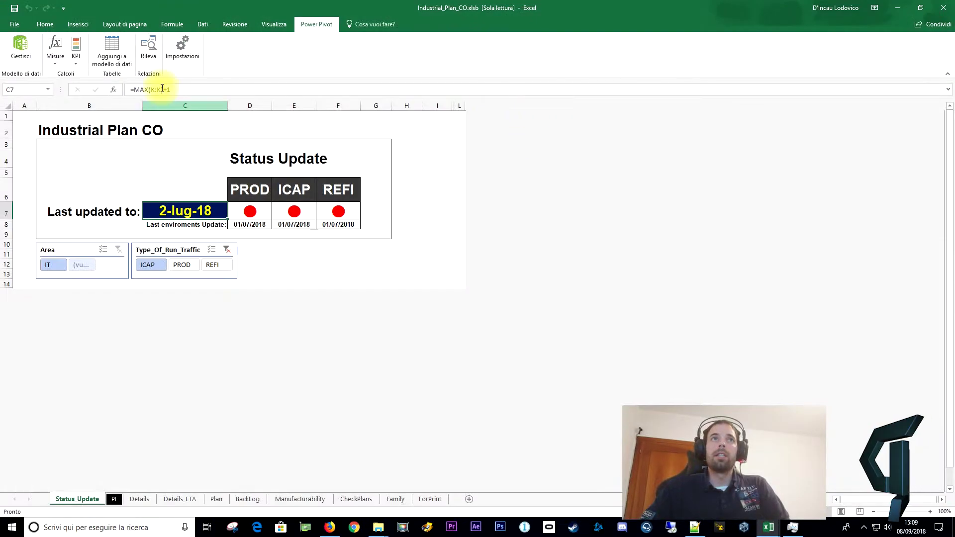
Open the Coefficient measure from the measure manager for editing and view its available tables, keeping Measure as the table.
click(55, 49)
click(64, 87)
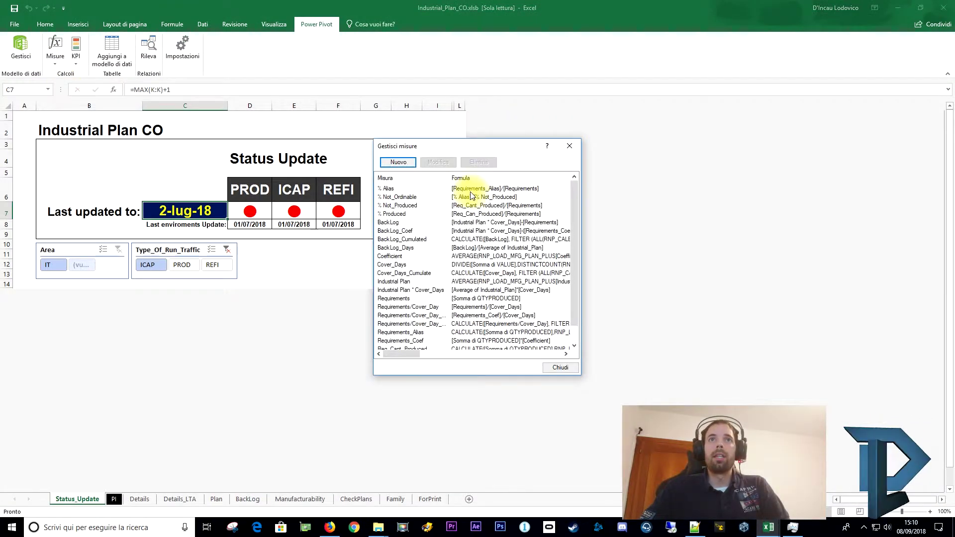
click(399, 256)
click(438, 162)
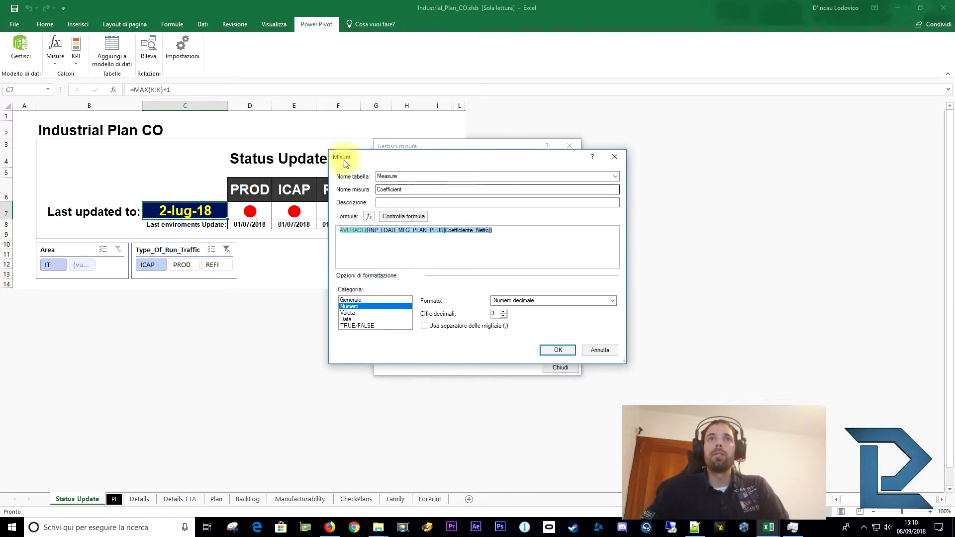
drag(433, 154, 495, 154)
click(616, 177)
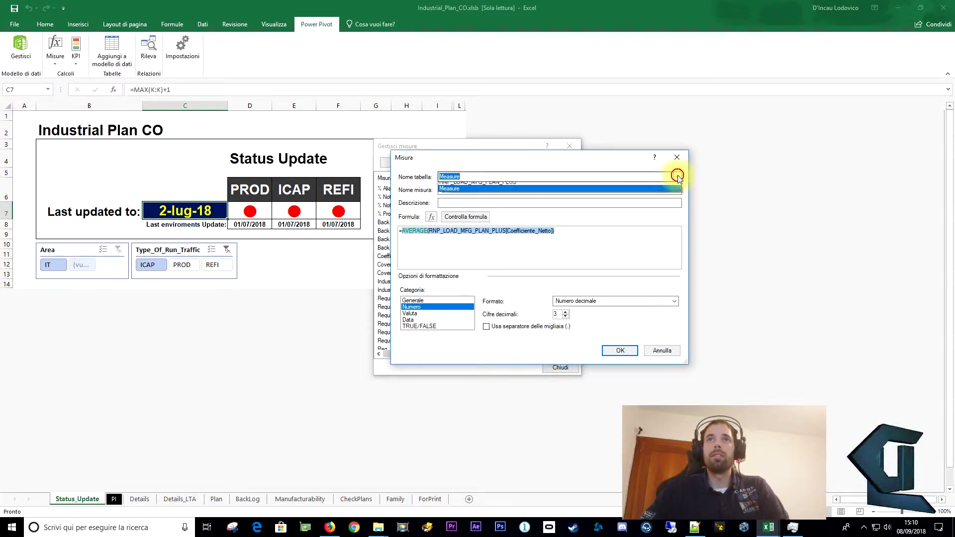
click(532, 158)
key(Tab)
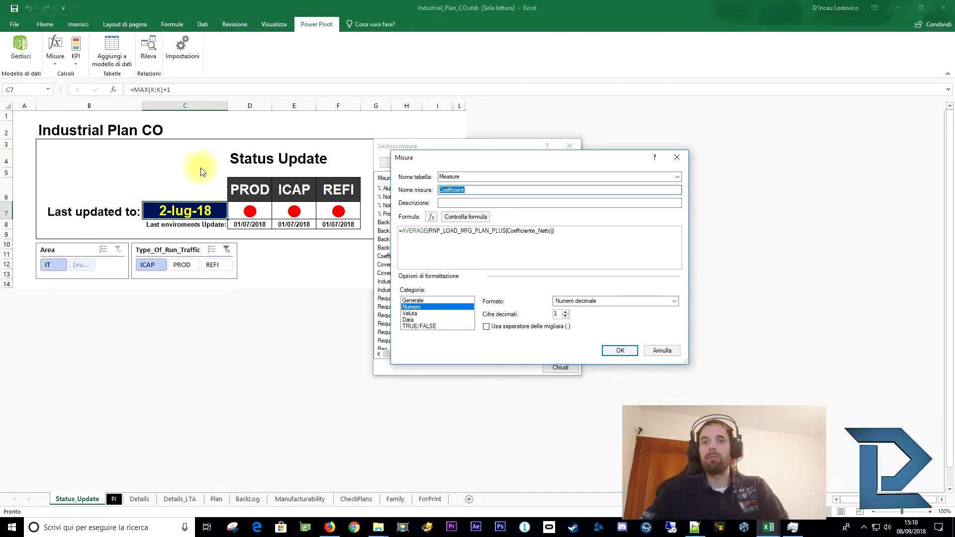
Examine the Coefficient measure's description field and its AVERAGE formula.
click(446, 203)
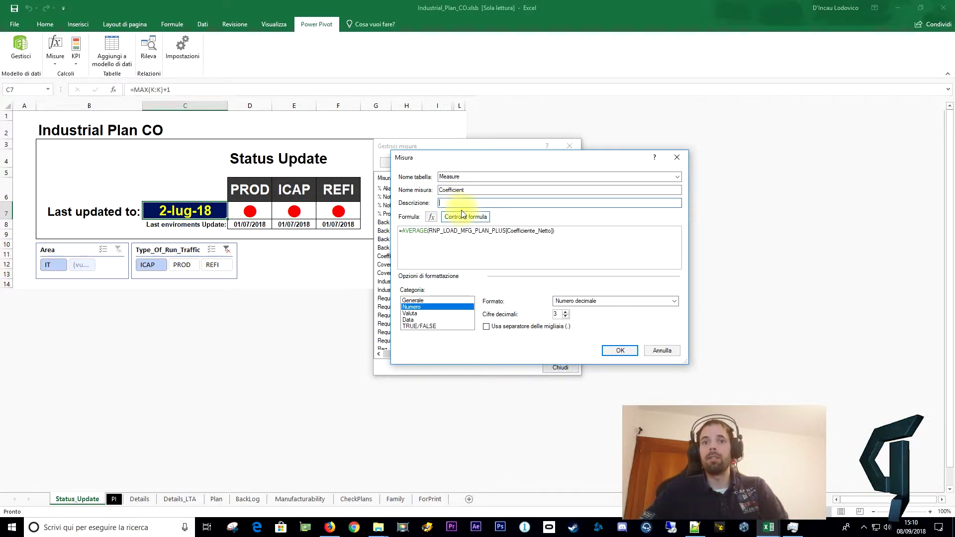
drag(401, 231, 486, 234)
click(551, 230)
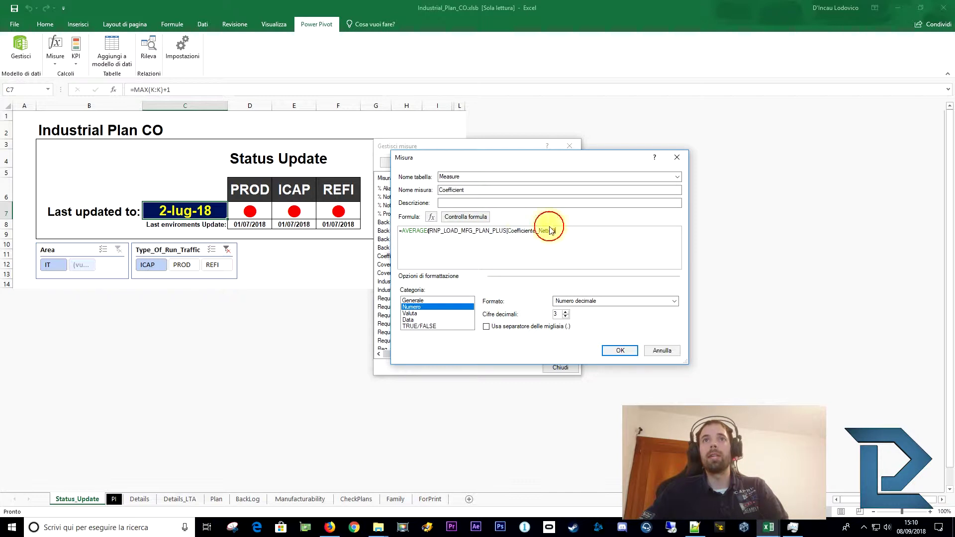
click(454, 204)
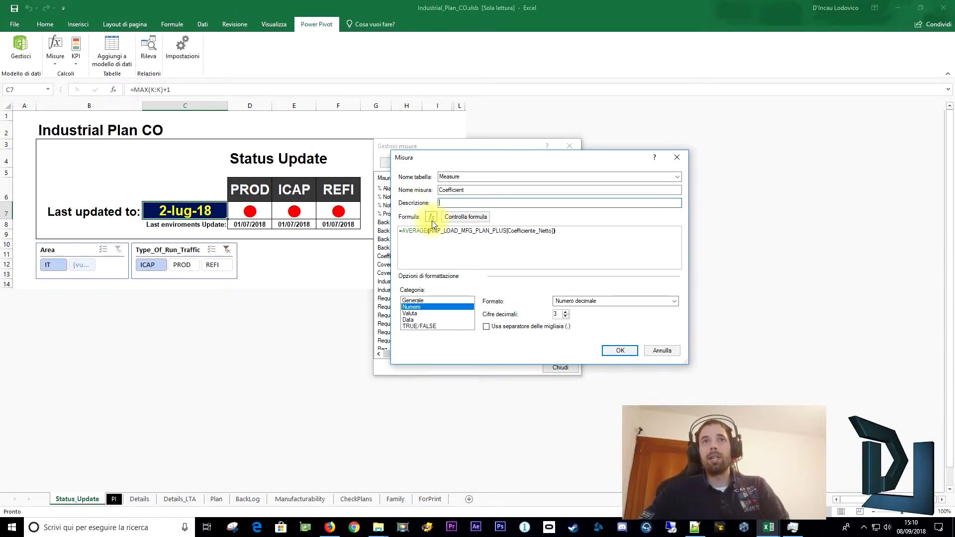
Insert the ACOT function from the function list at the end of the Coefficient formula, and delete it again.
click(586, 243)
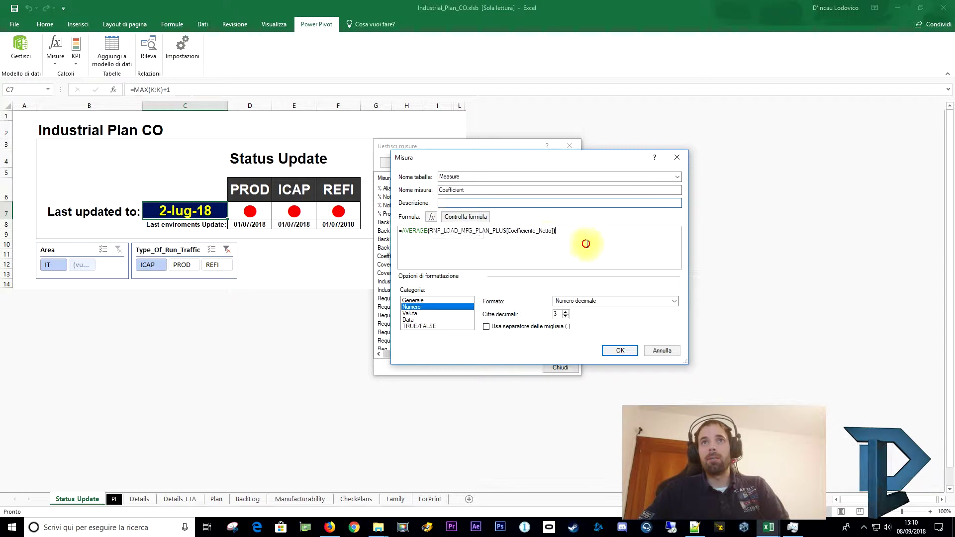
click(432, 218)
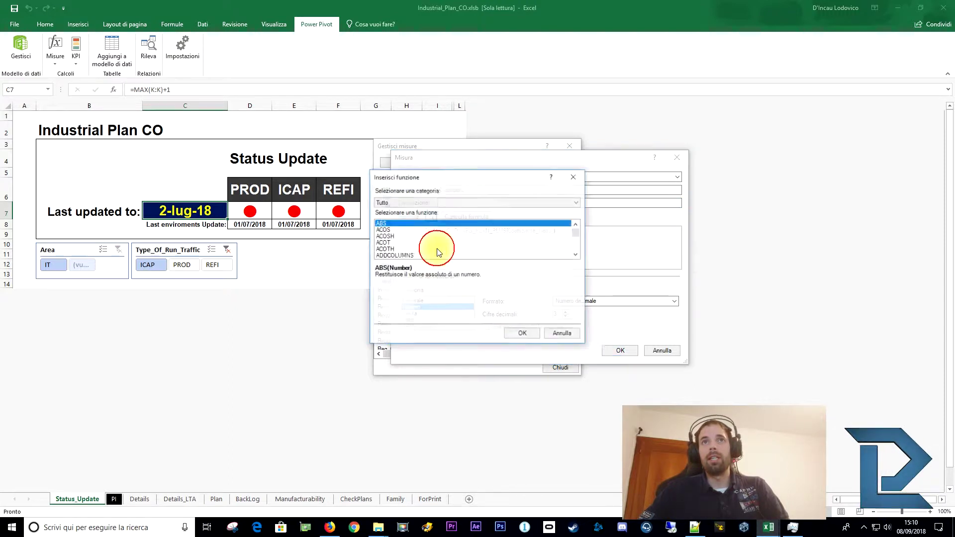
double_click(395, 243)
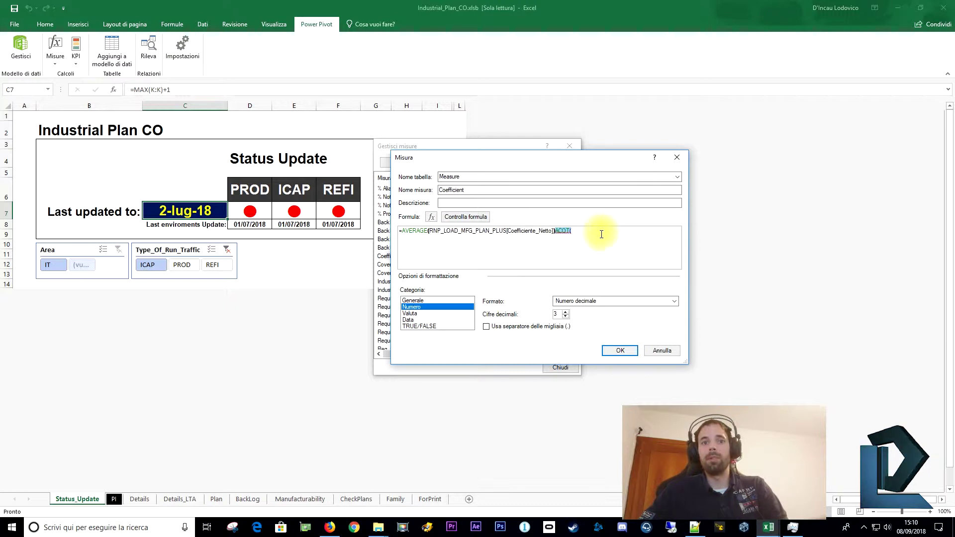
key(BackSpace)
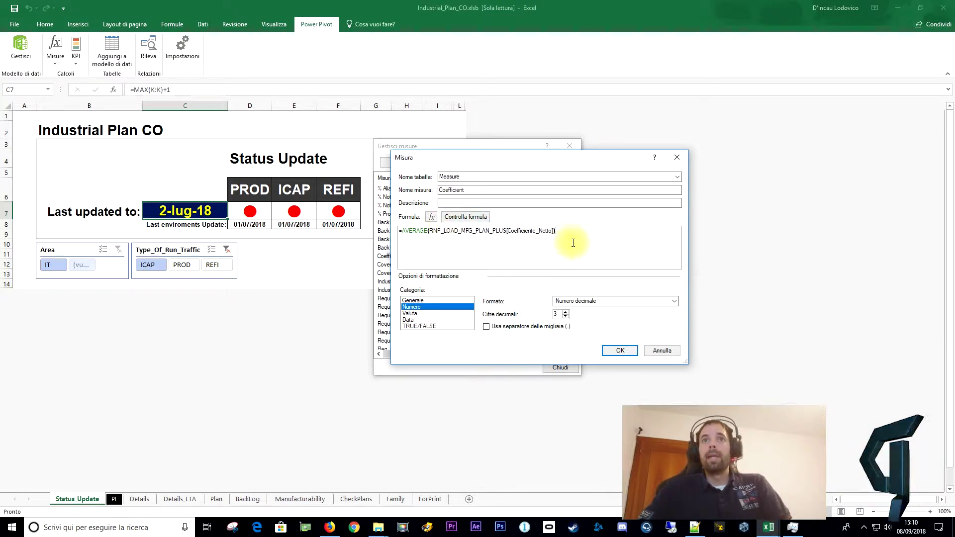
Check the Coefficient formula for errors and highlight the validation message.
click(470, 217)
drag(497, 277, 392, 274)
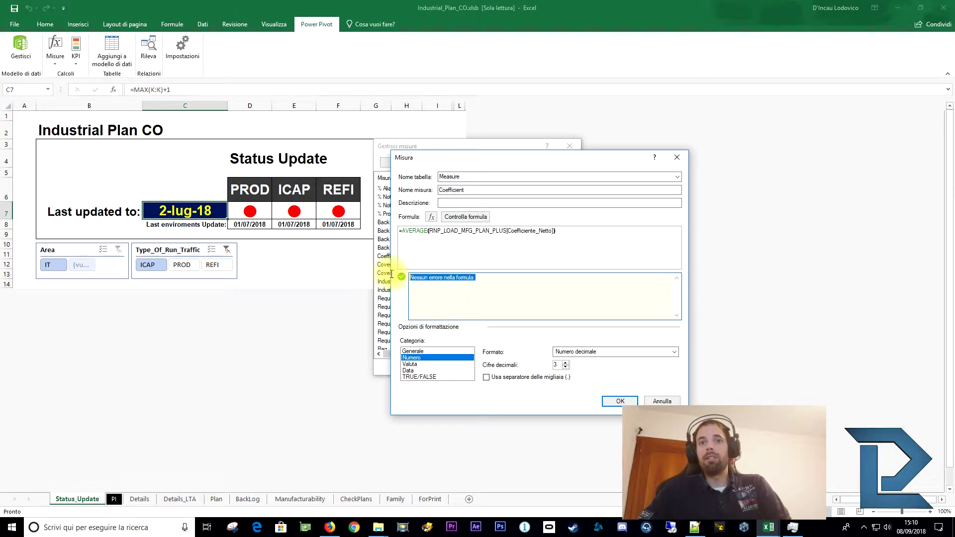
Break the formula on purpose with an extra character before [Coefficiente_Netto], recheck it and read the validation message.
click(495, 239)
click(506, 232)
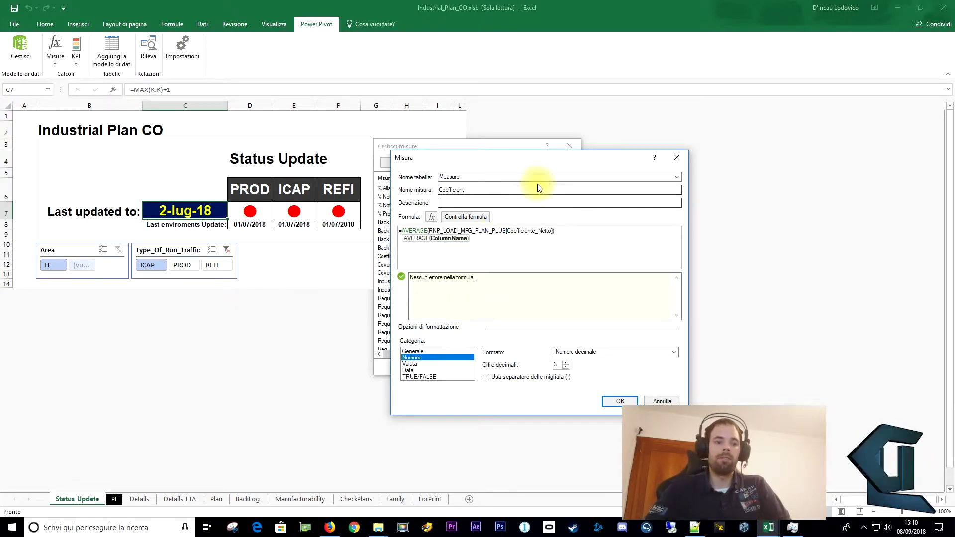
click(464, 217)
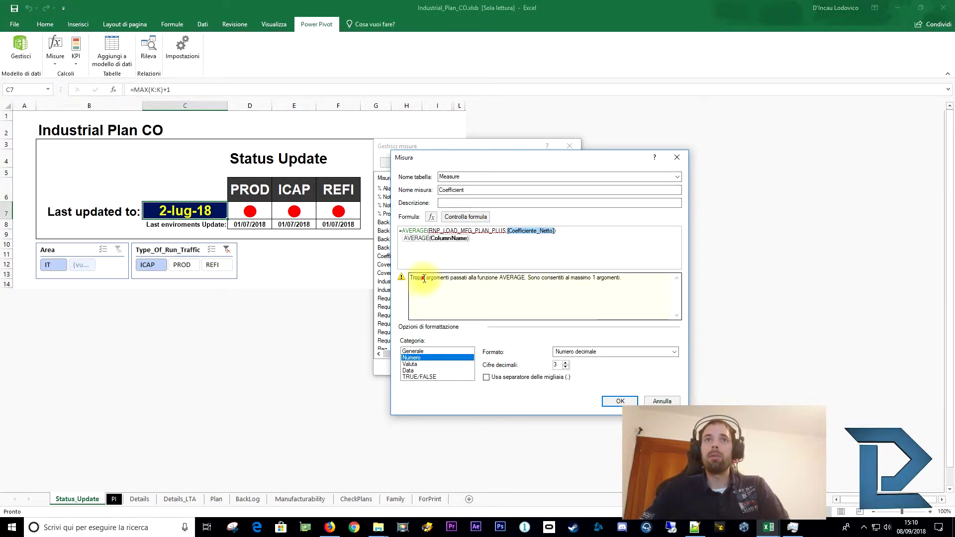
drag(424, 278, 622, 278)
click(505, 230)
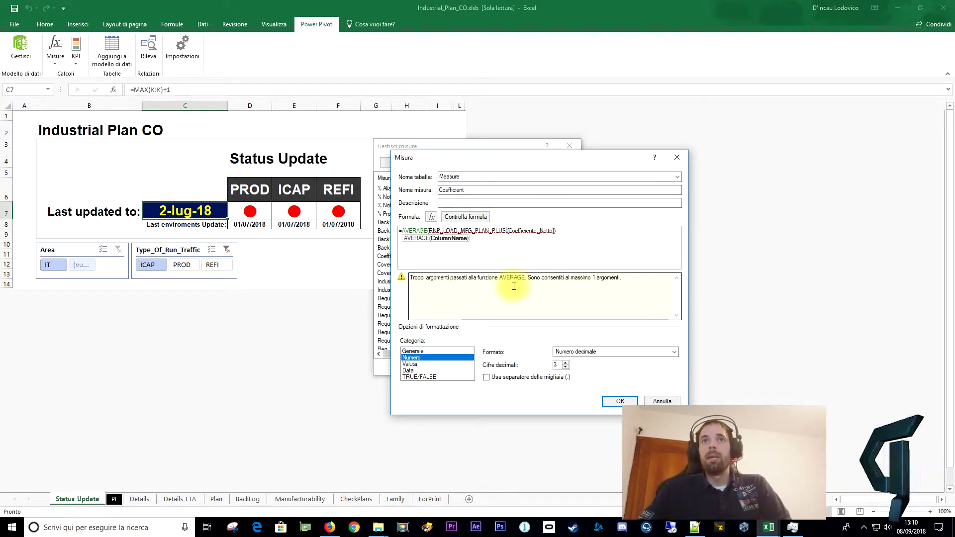
click(493, 280)
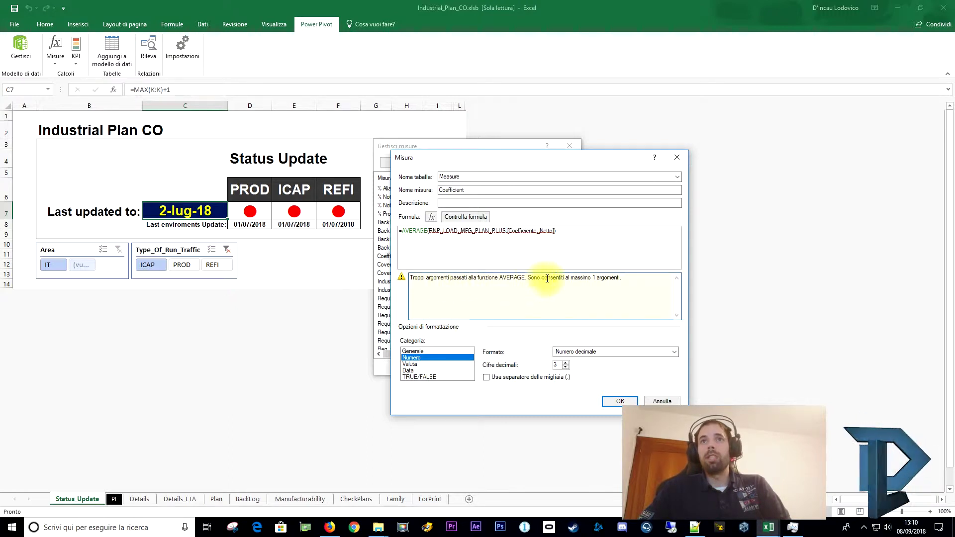
click(612, 278)
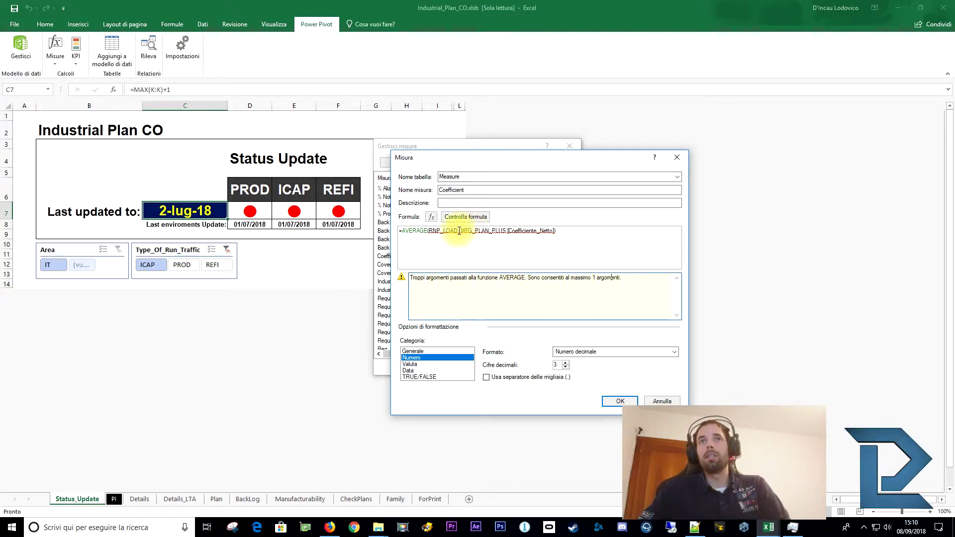
Remove the extra character before [Coefficiente_Netto] and check the Coefficient formula again.
click(508, 231)
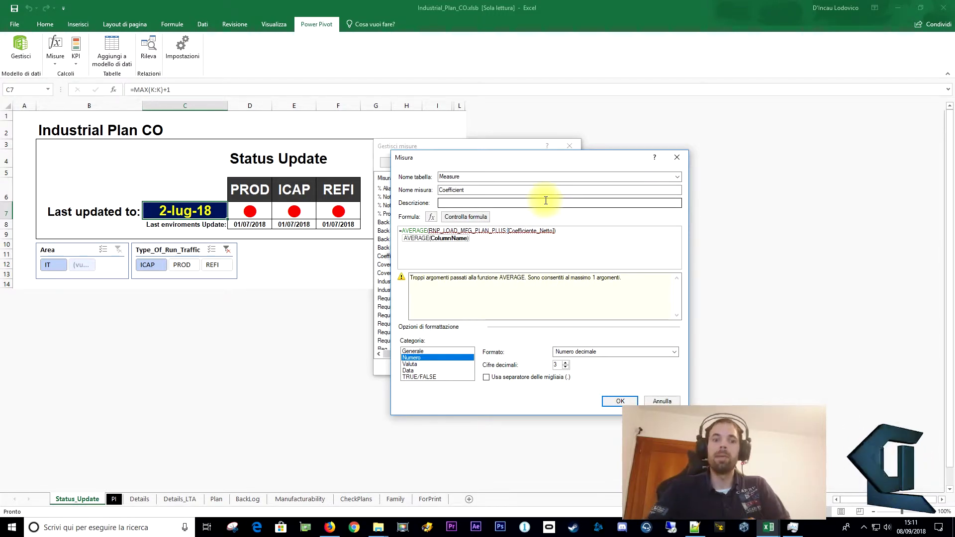
key(BackSpace)
click(485, 239)
click(502, 265)
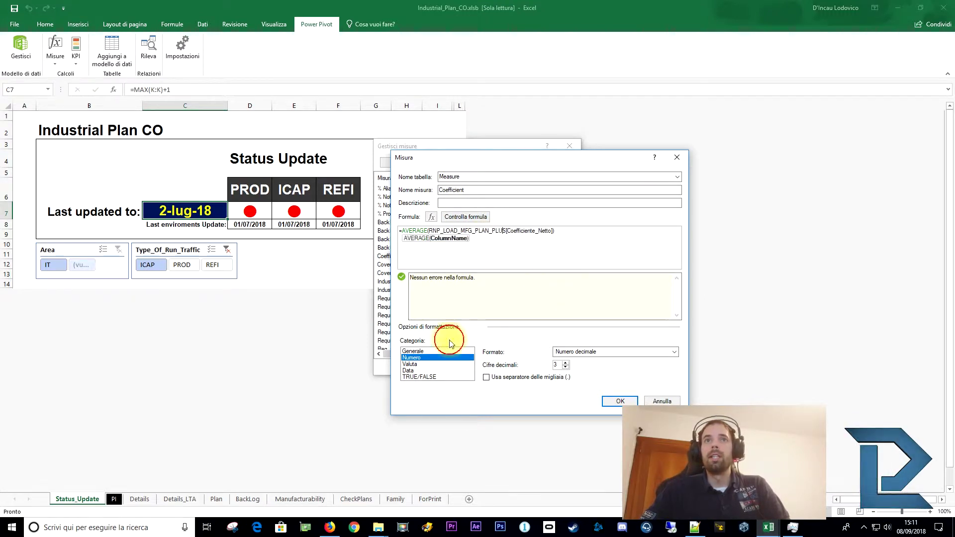
Go through the format categories Generale, Numero, Valuta, Data and TRUE/FALSE for the Coefficient measure, returning to Generale.
click(417, 352)
click(417, 358)
click(417, 364)
click(417, 371)
click(419, 377)
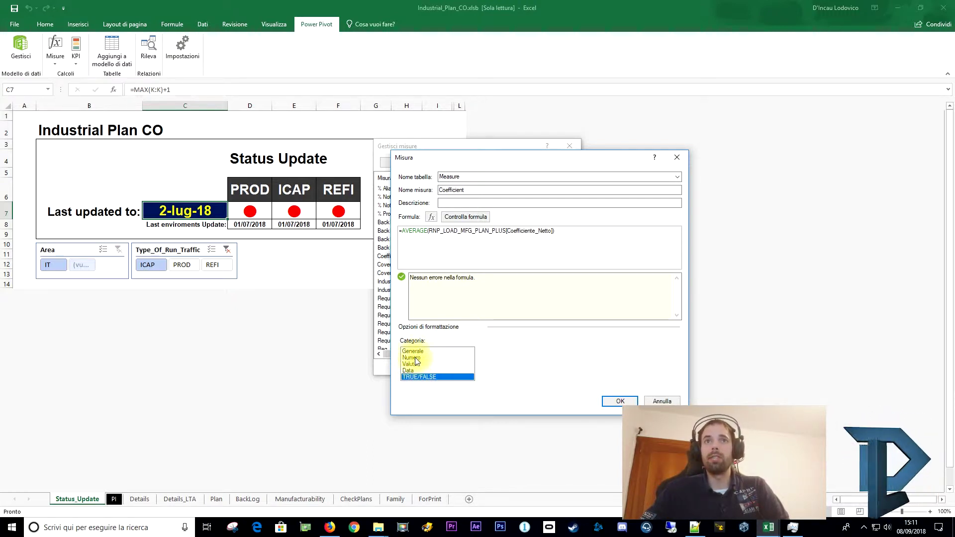
click(429, 351)
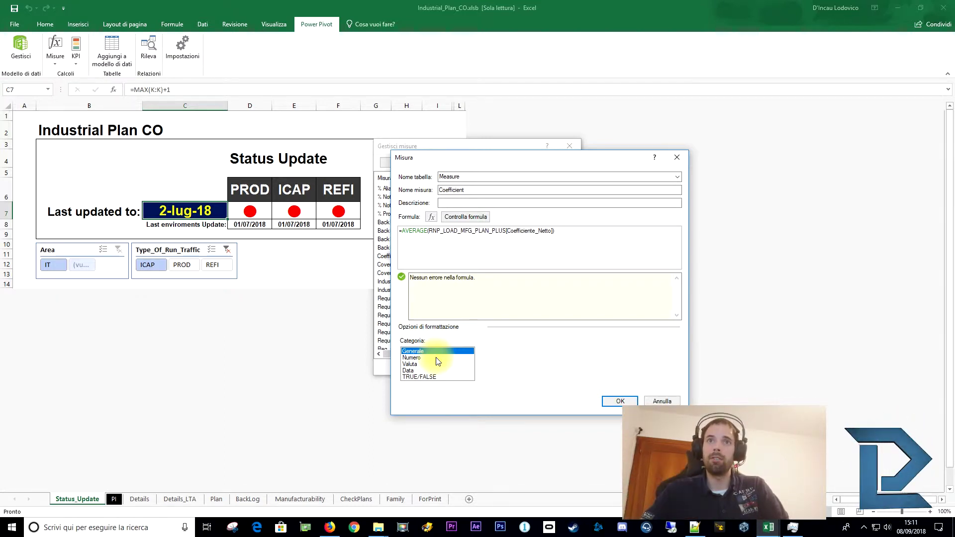
Set the measure's format category to Numero, keep Numero decimale with 3 decimals, and enable the thousands separator.
click(411, 357)
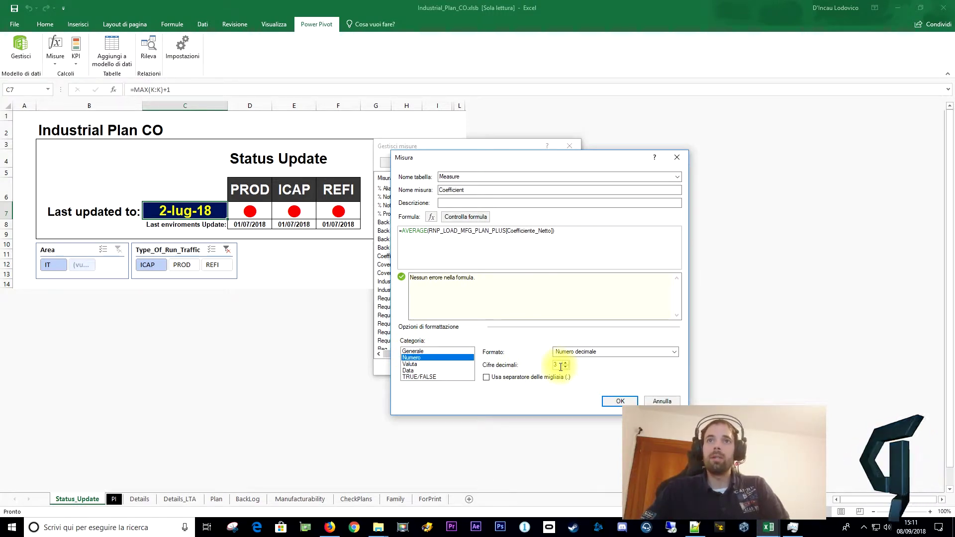
click(644, 353)
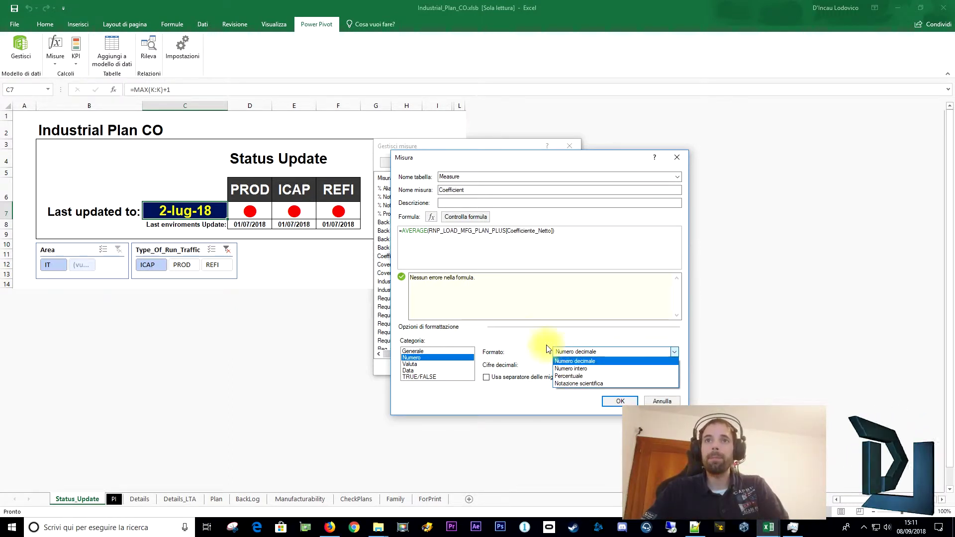
click(523, 336)
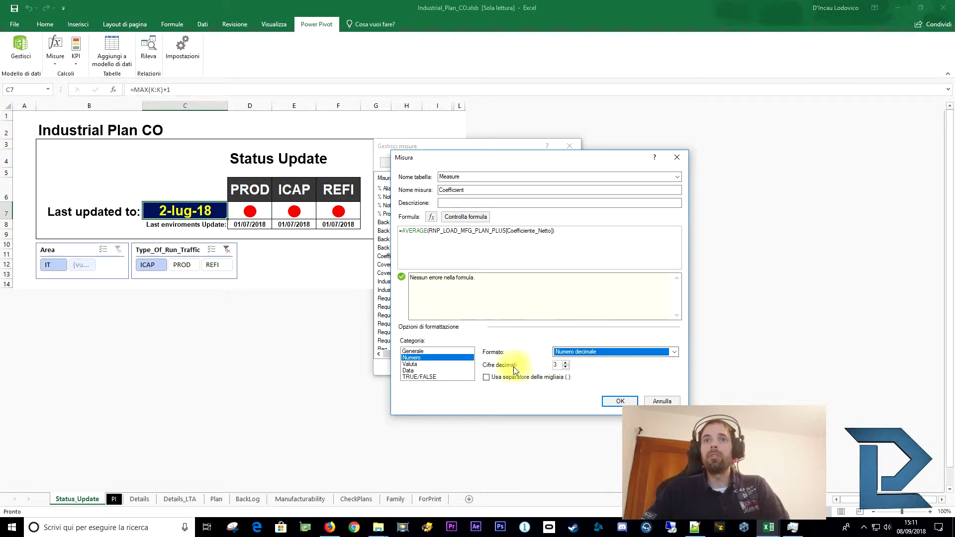
click(563, 365)
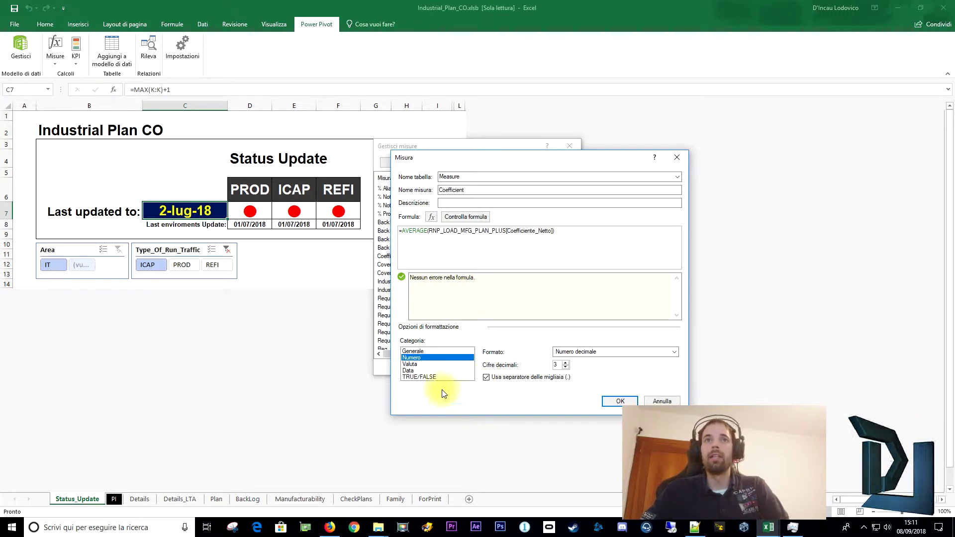
View the options of the Valuta, Data and TRUE/FALSE format categories, including the list of date formats.
click(414, 364)
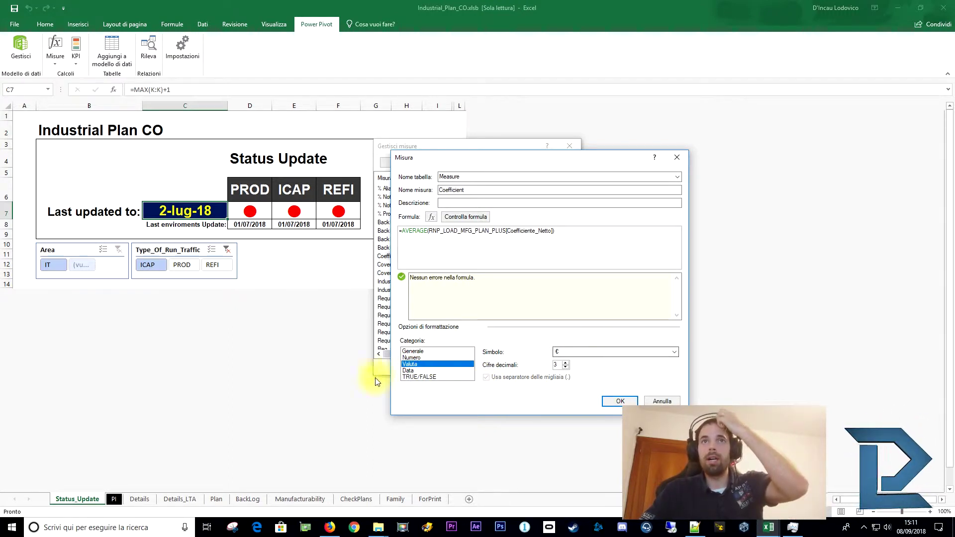
click(409, 371)
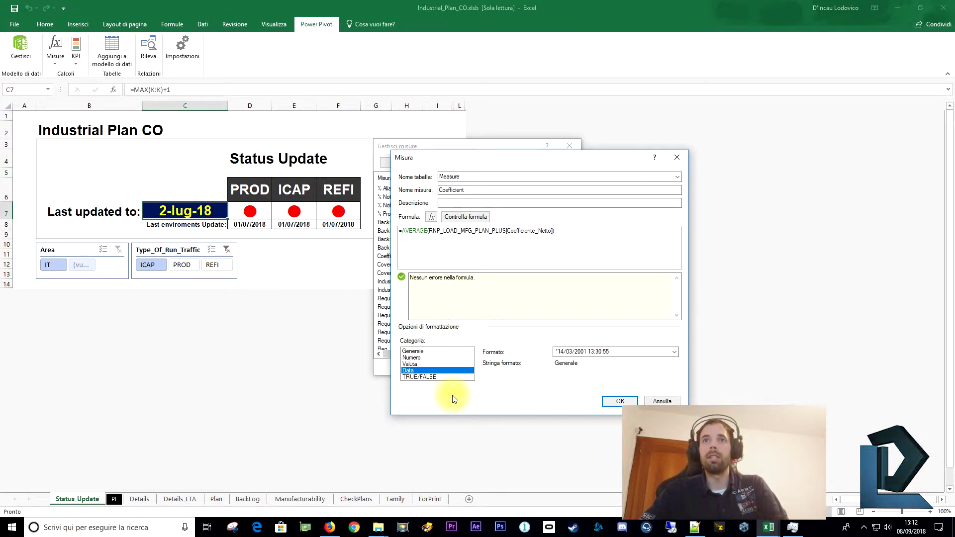
click(591, 353)
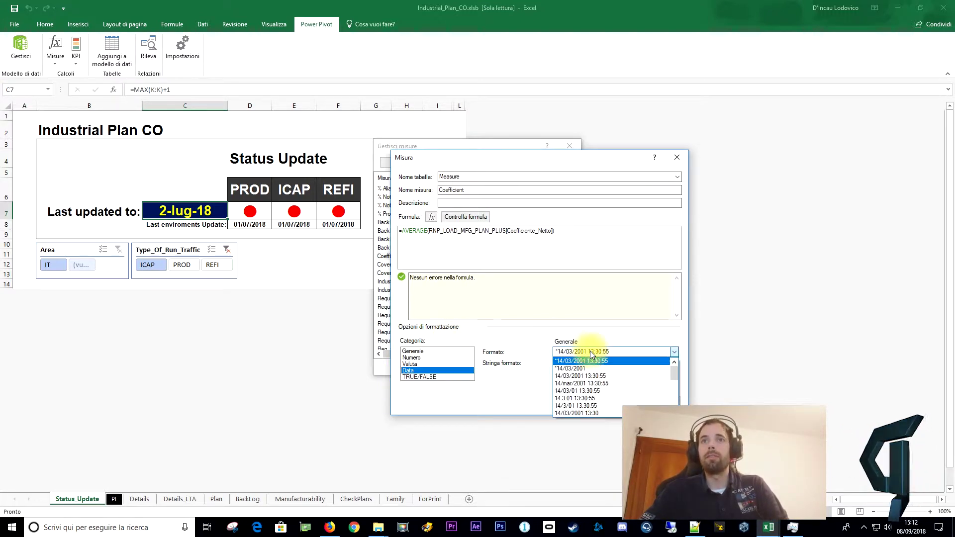
click(591, 353)
click(420, 377)
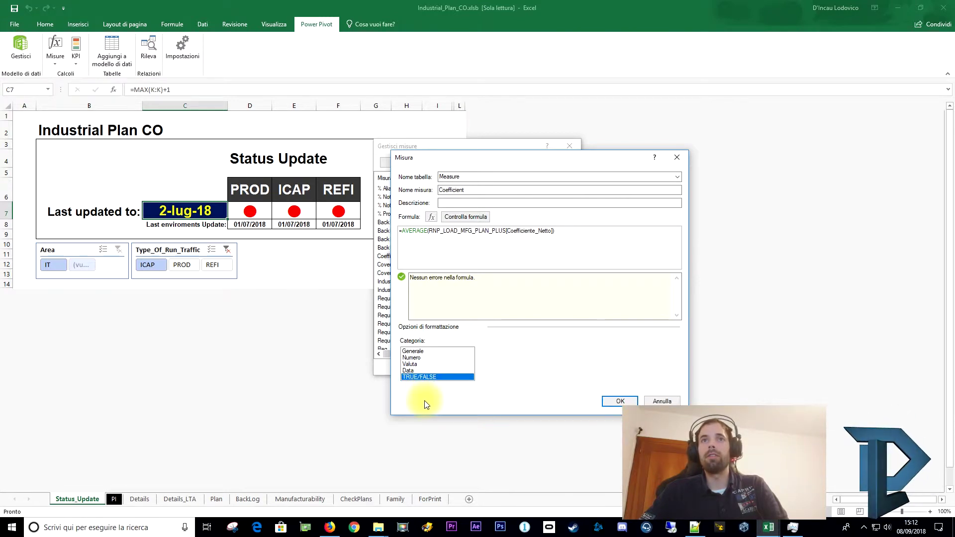
click(463, 366)
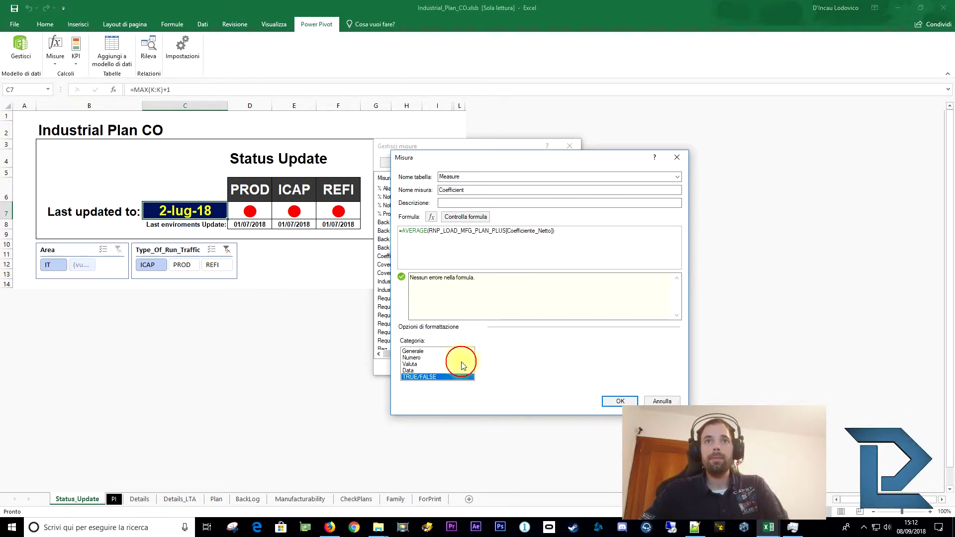
Return the Coefficient measure's format category to Numero, as Numero decimale with 3 decimals, and save the measure.
click(427, 358)
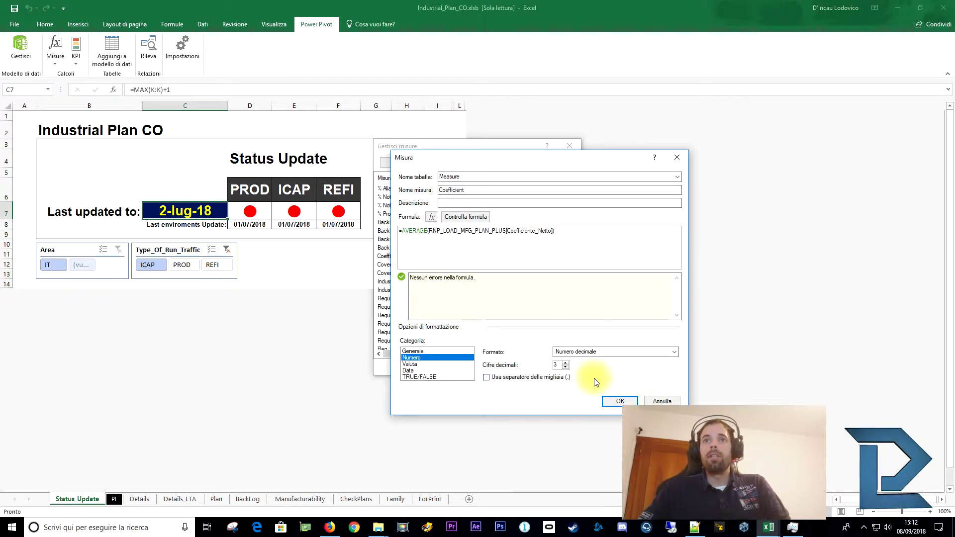
click(620, 401)
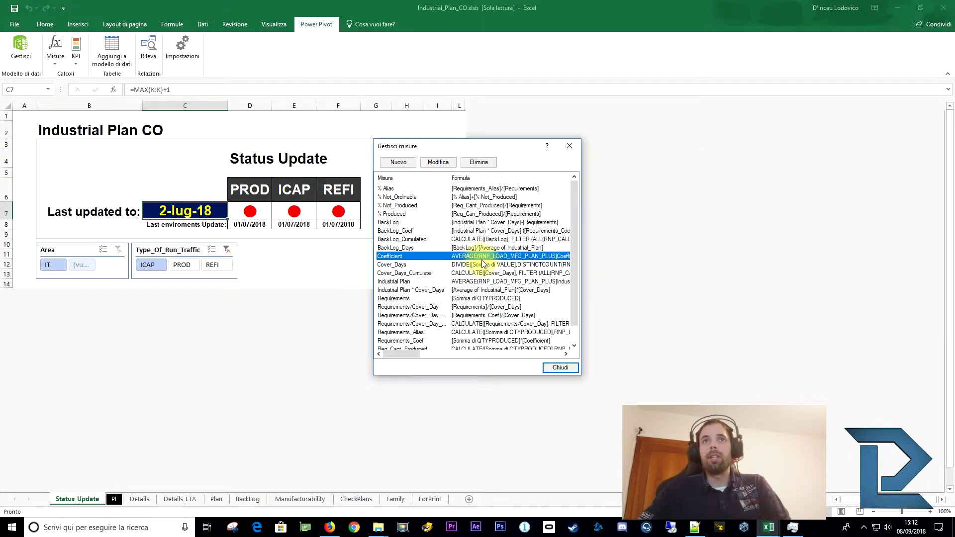
Enlarge the measure list so long formulas are readable and review the Industrial Plan, Requirements and Cover_Days measures.
drag(580, 293, 838, 298)
click(410, 284)
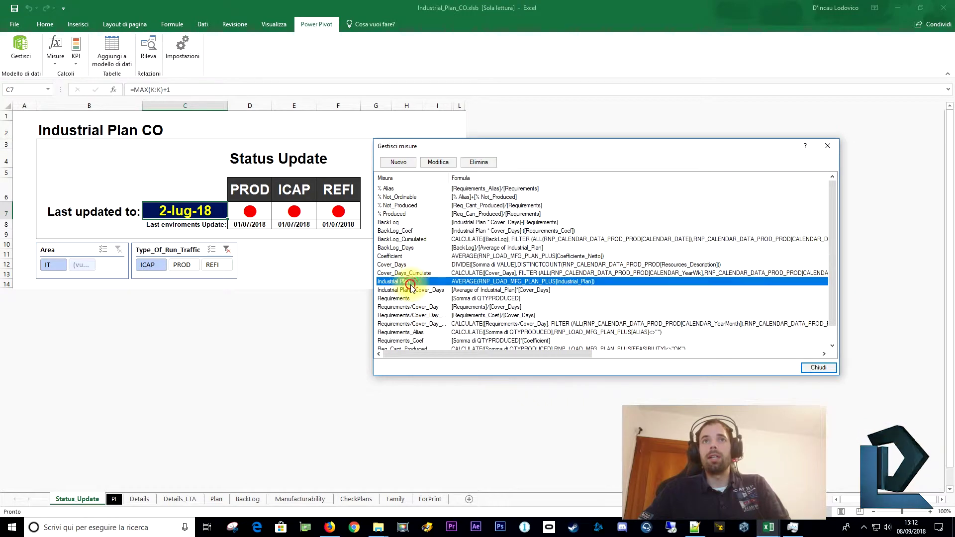
scroll(411, 289, down, 1)
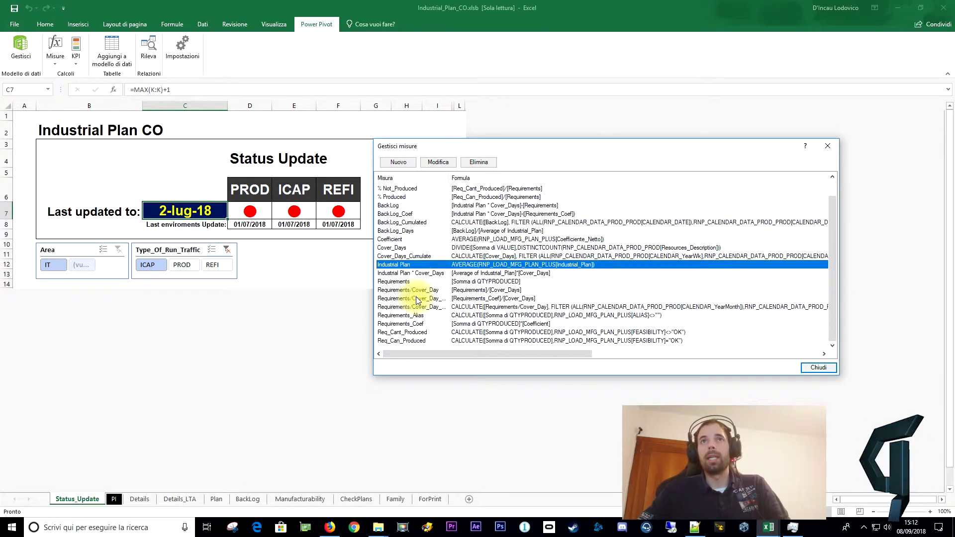
drag(373, 324, 255, 324)
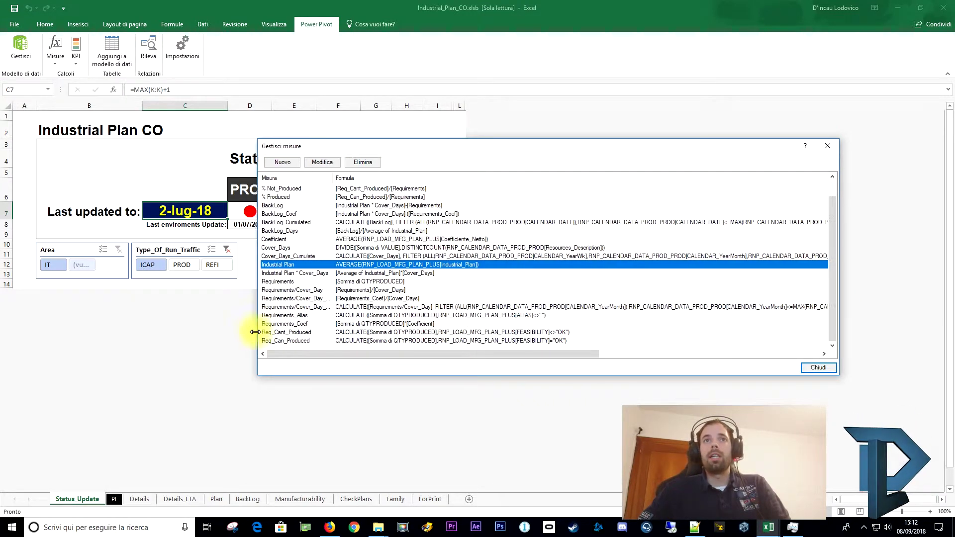
click(309, 281)
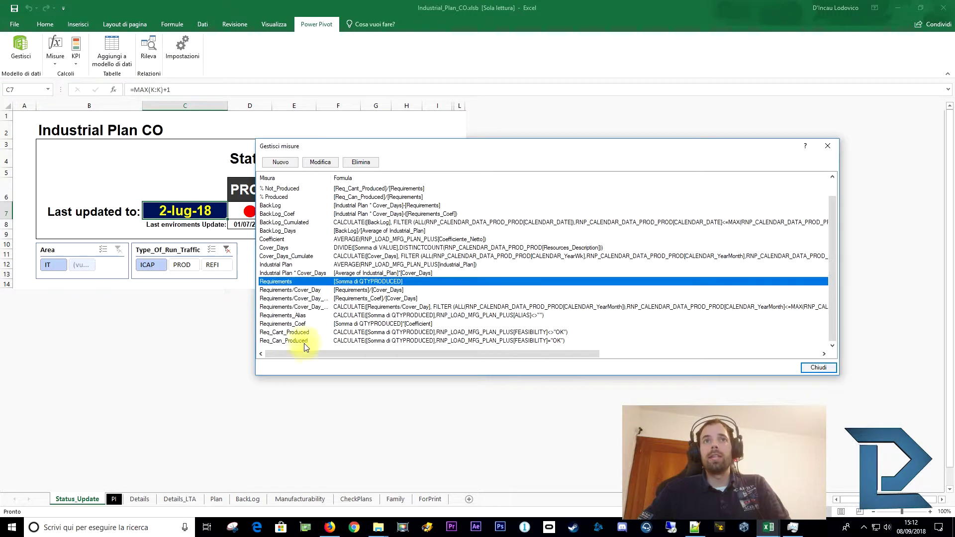
click(315, 306)
click(293, 283)
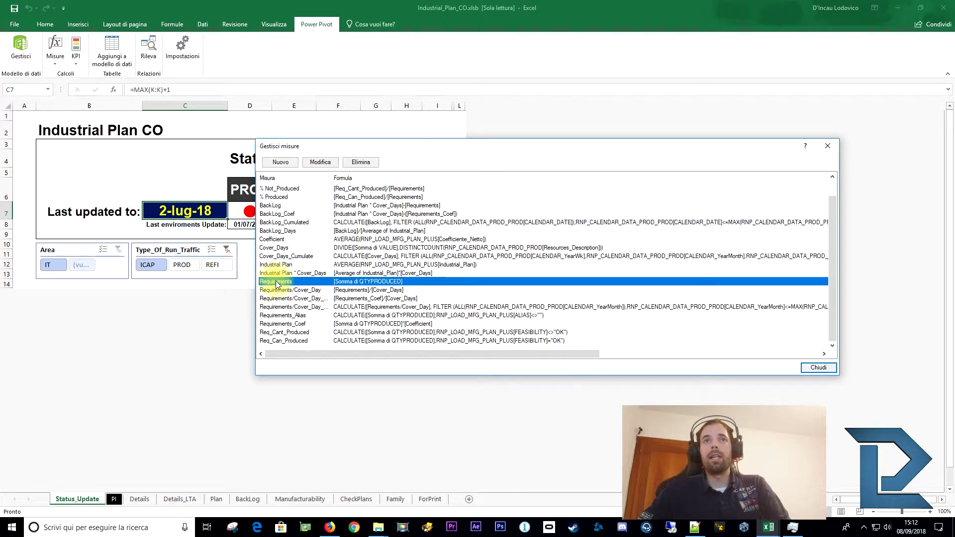
click(280, 248)
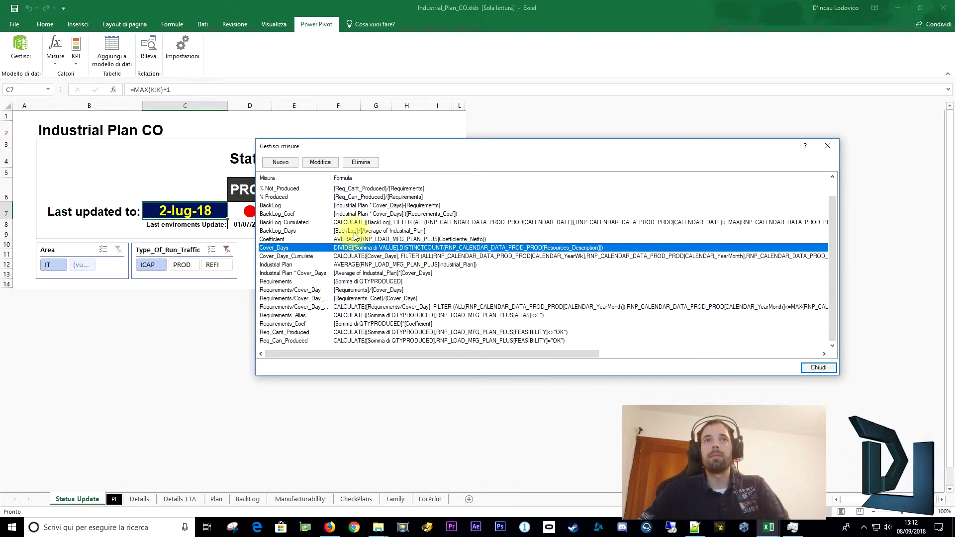
click(320, 162)
click(381, 249)
drag(358, 232, 346, 227)
click(611, 230)
key(Return)
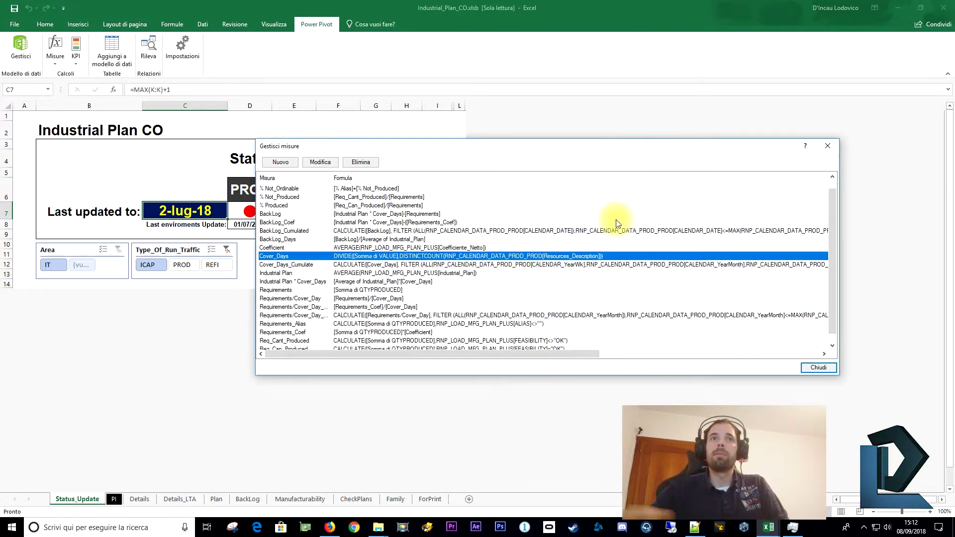
Open the Cover_Days measure for editing and write the sample division "campoA / campo B" below its formula.
click(323, 163)
click(612, 230)
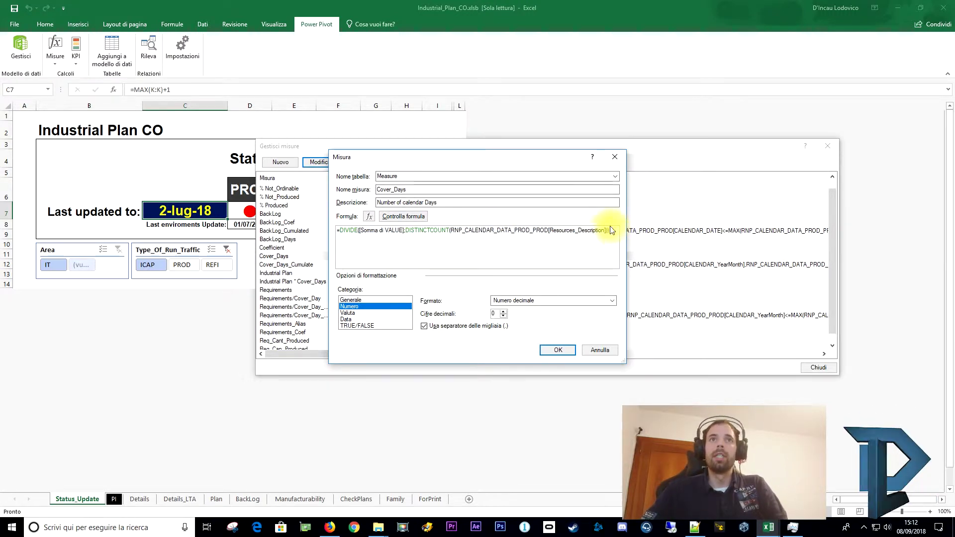
click(346, 231)
click(348, 249)
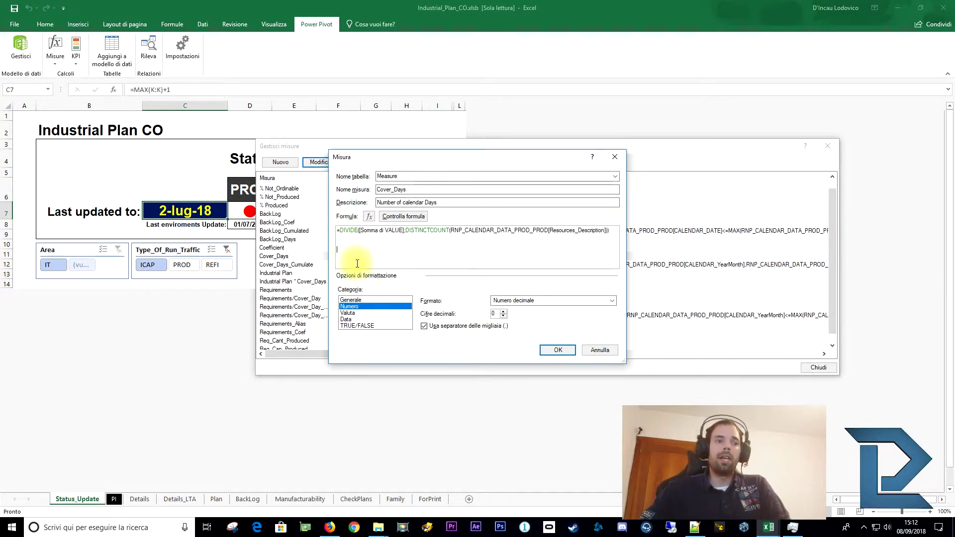
text(campo)
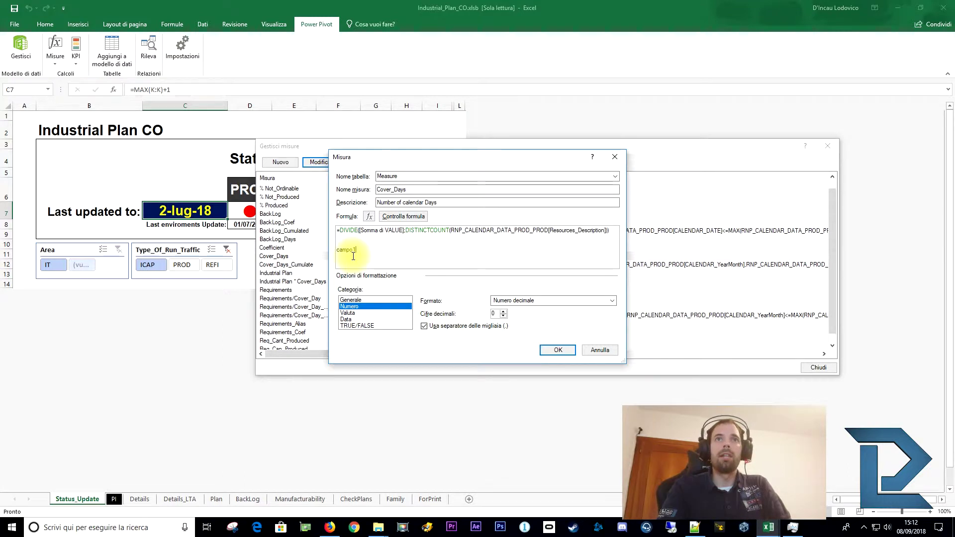
text(A / campo B)
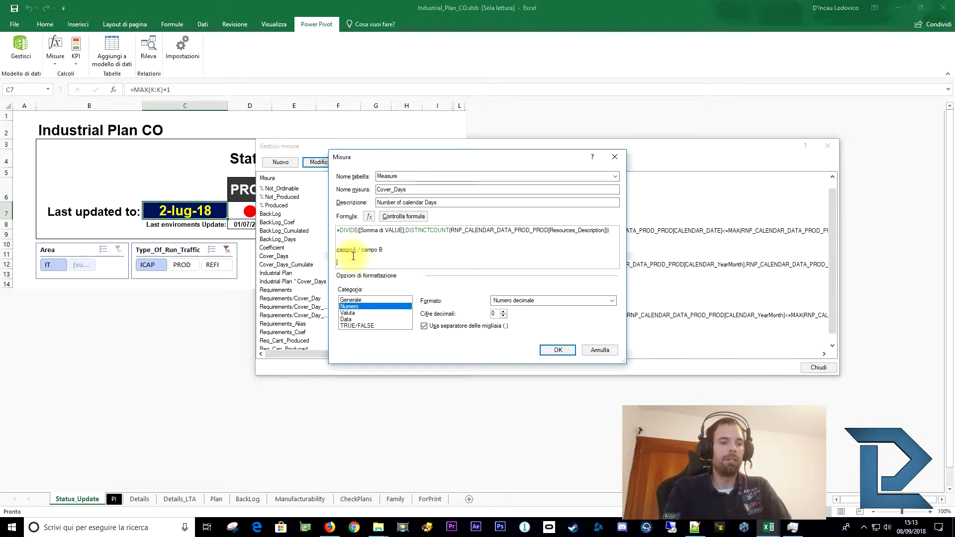
Write the equivalent sample expression DIVIDE(CAMPOA;CAMPOB;0) under the plain division example.
text(DIVIDE(CAMPOa)
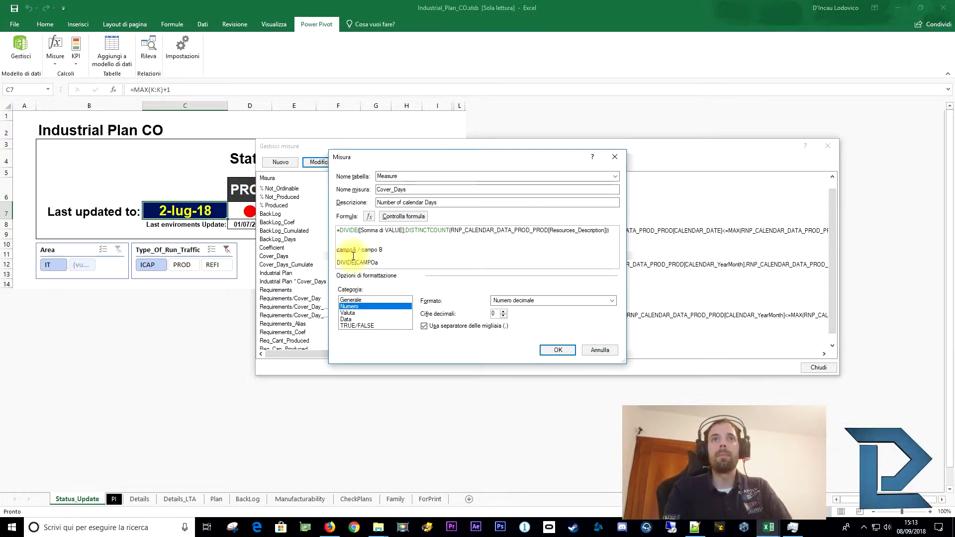
key(BackSpace)
text(A;CAMPOB)
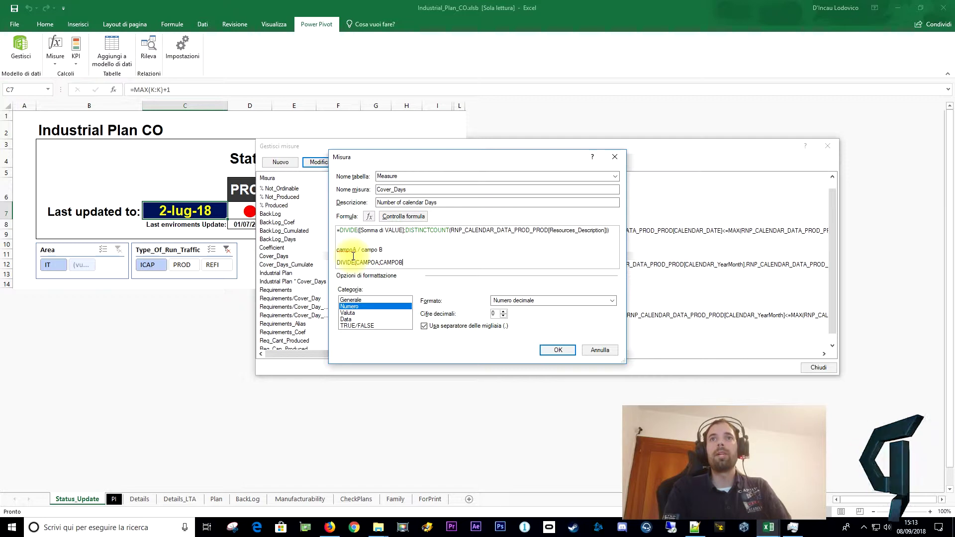
text(;)
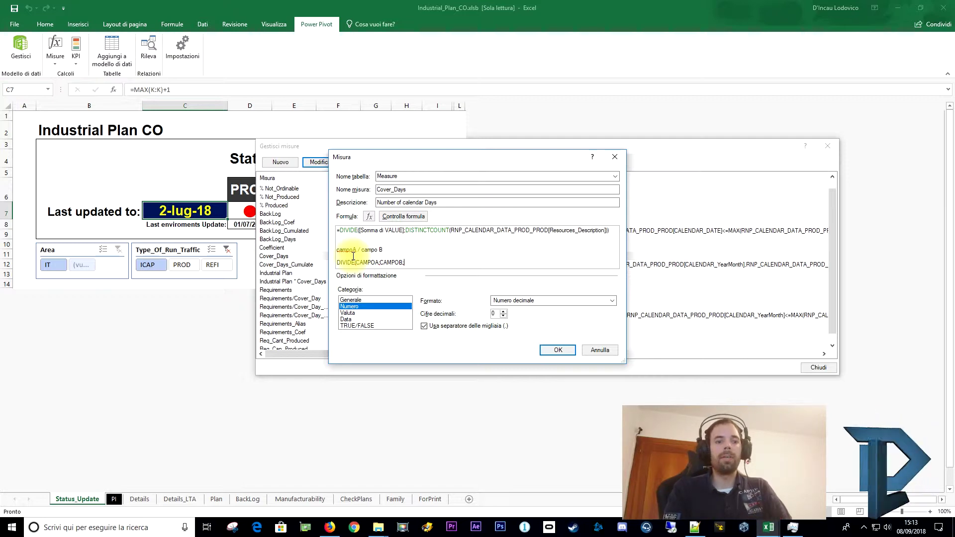
text(0))
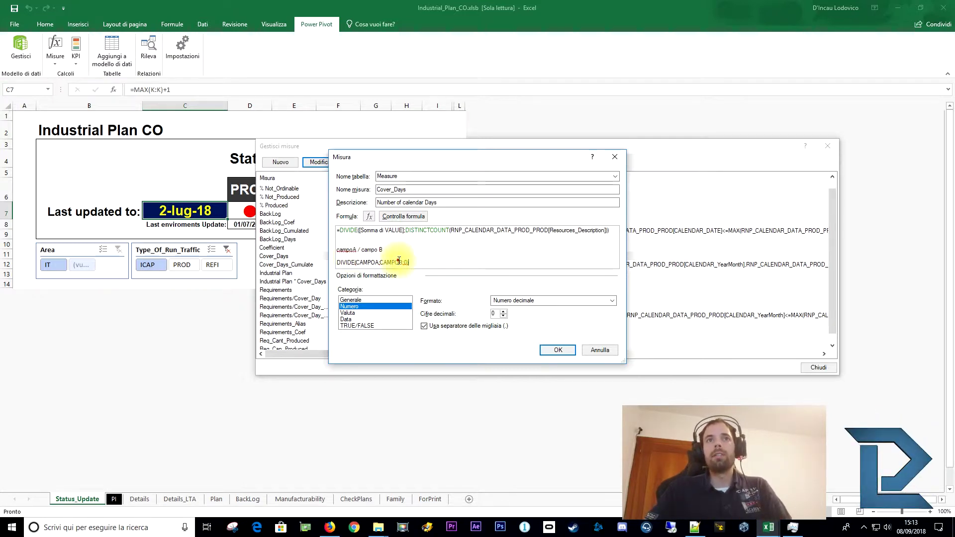
Delete the "campoA / campo B" example line from the formula area.
drag(427, 263, 338, 262)
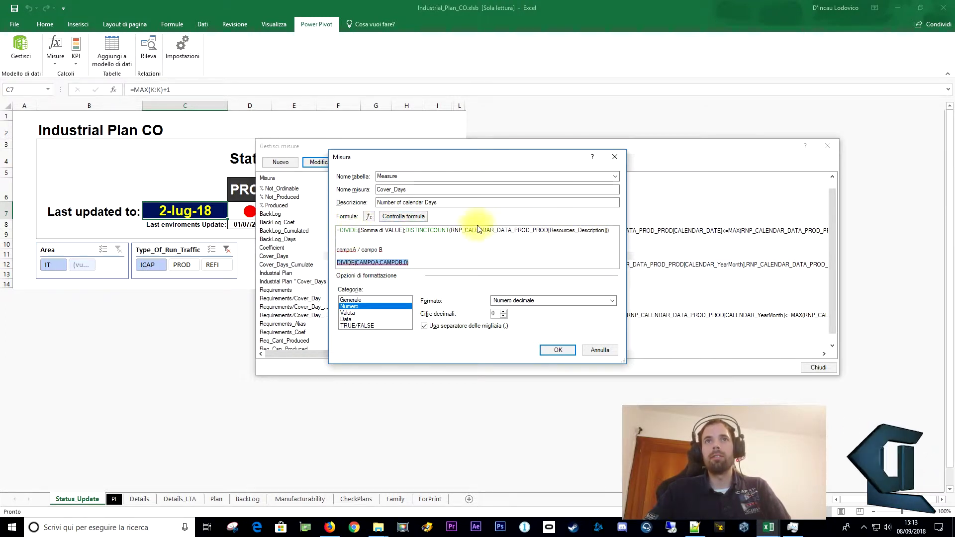
drag(389, 250, 314, 247)
key(Delete)
Go through the arguments of the sample DIVIDE expression, including the alternate result 0, and delete the sample.
click(436, 262)
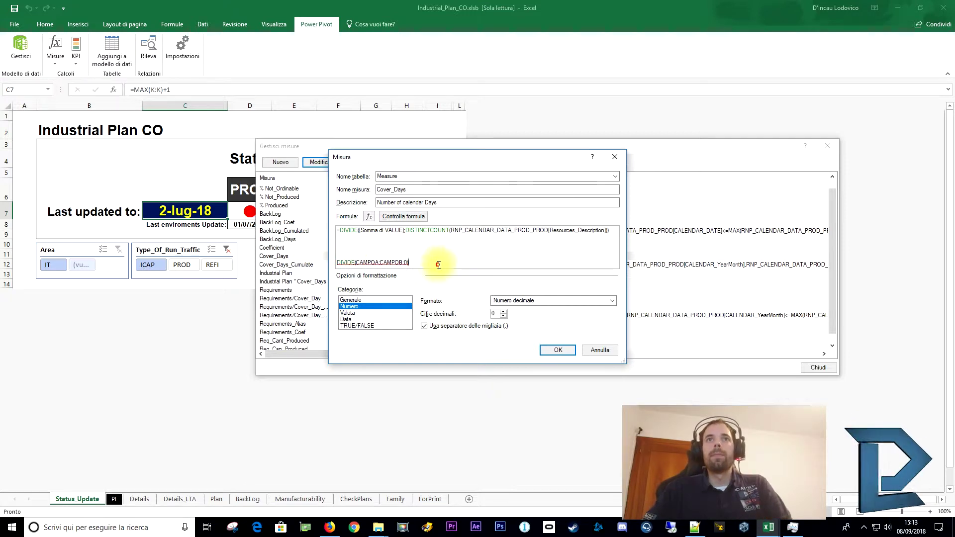
click(362, 261)
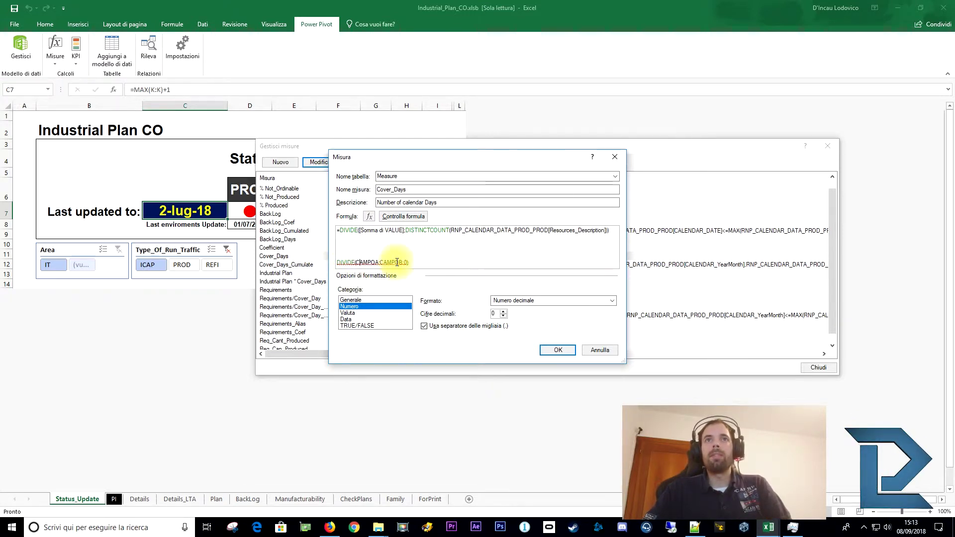
click(417, 263)
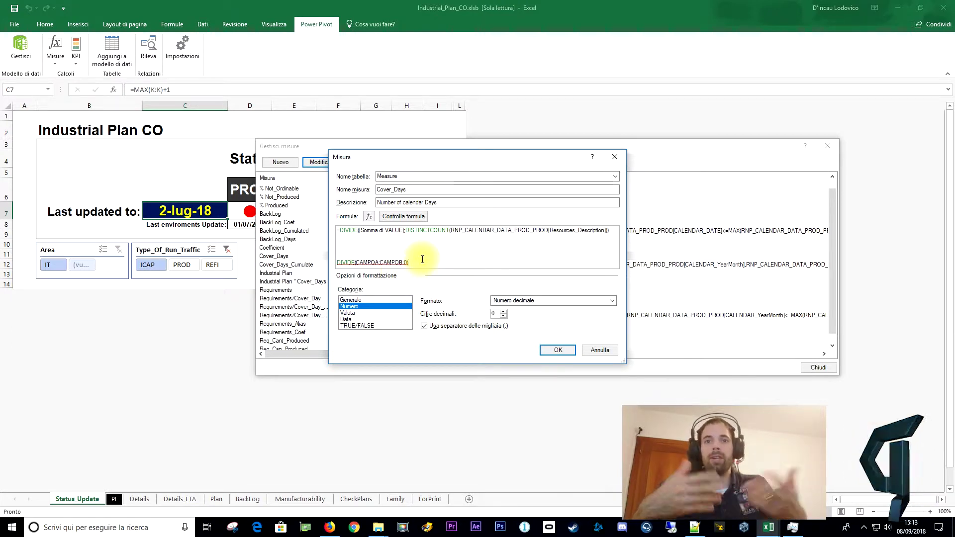
click(407, 261)
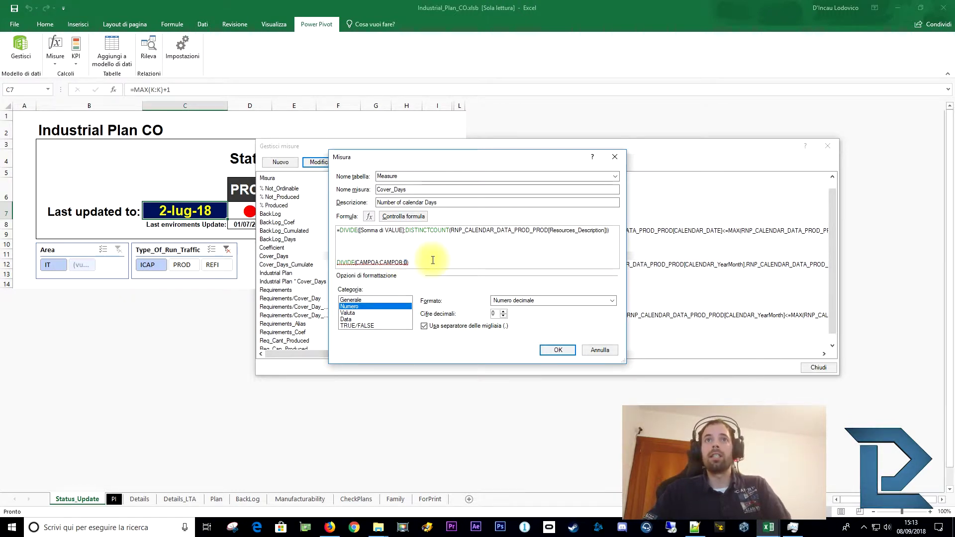
drag(435, 261, 304, 262)
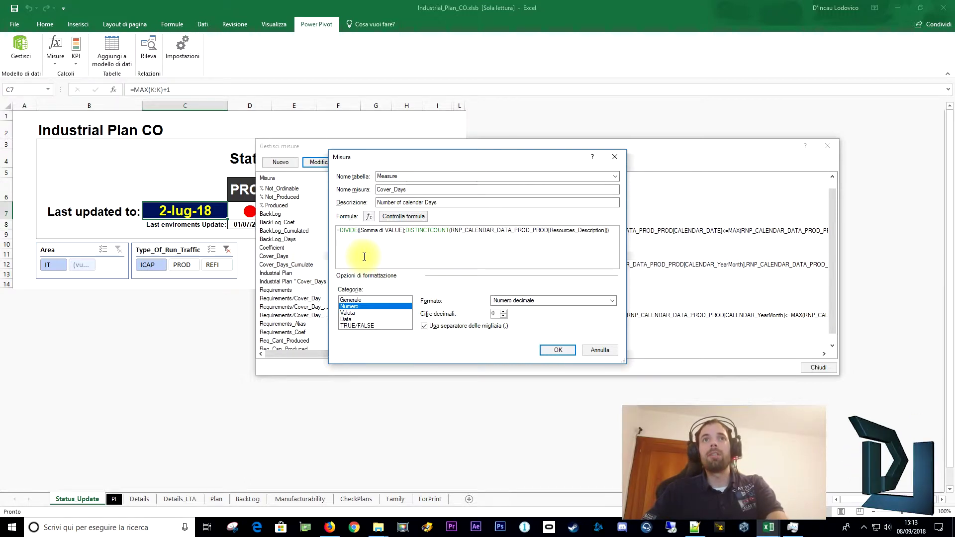
Examine the numerator and the DISTINCTCOUNT denominator of the Cover_Days formula, then close the measure without saving.
click(386, 229)
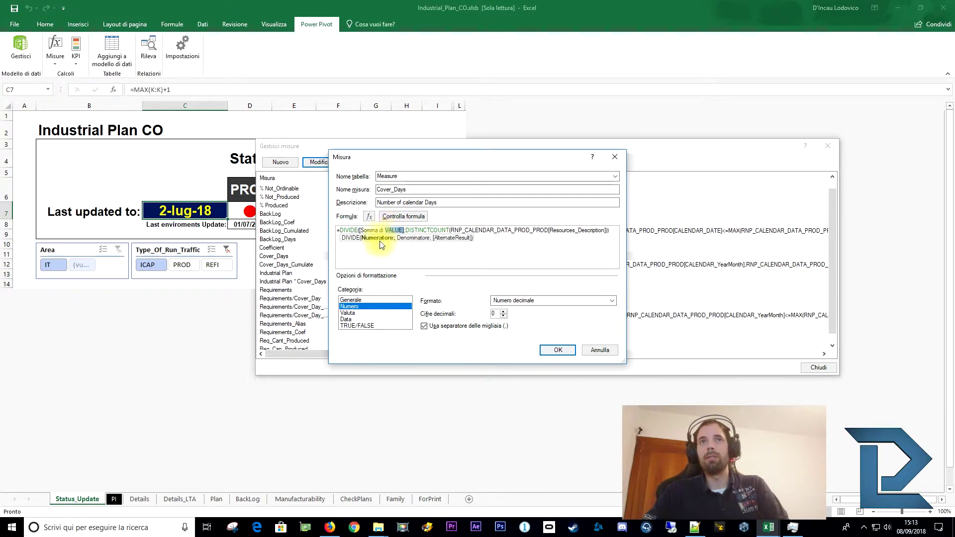
drag(409, 231, 446, 229)
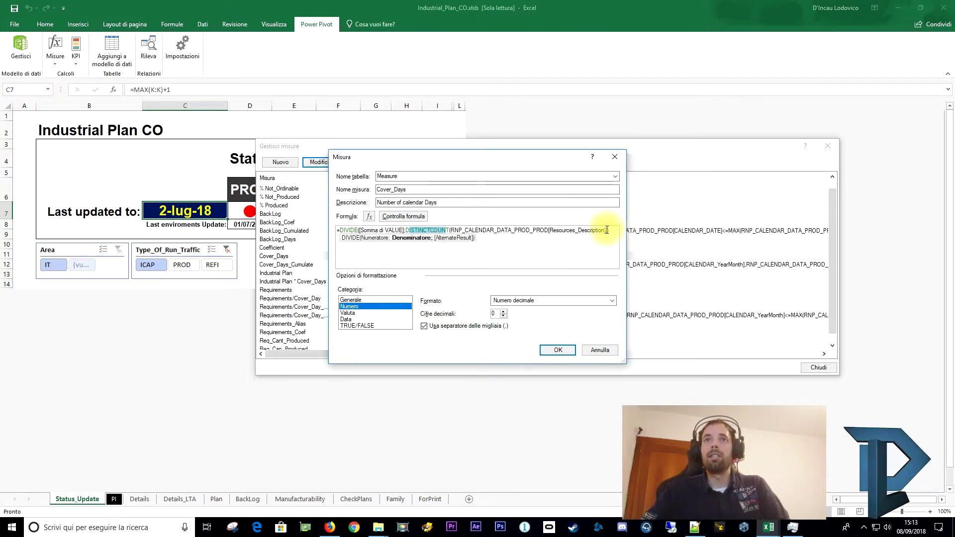
drag(605, 229, 551, 225)
click(467, 247)
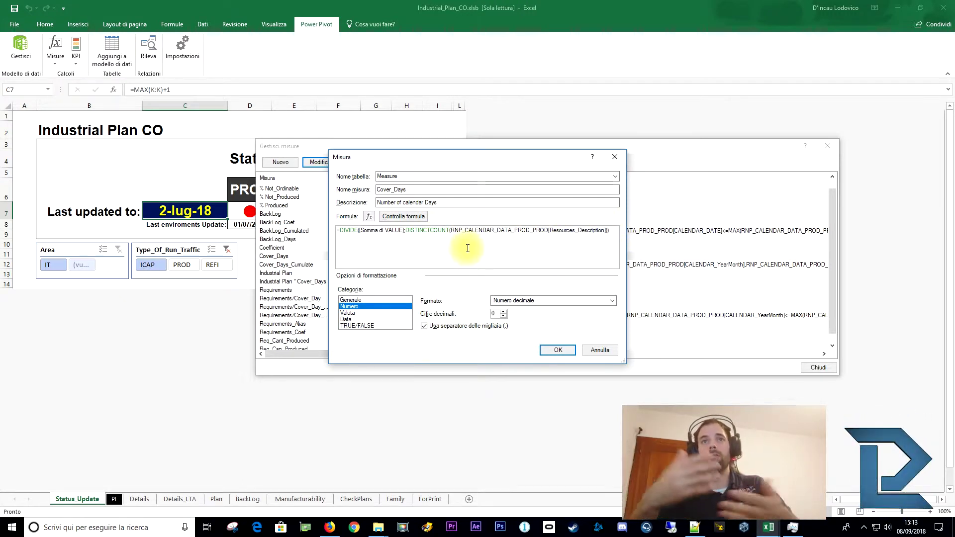
double_click(419, 189)
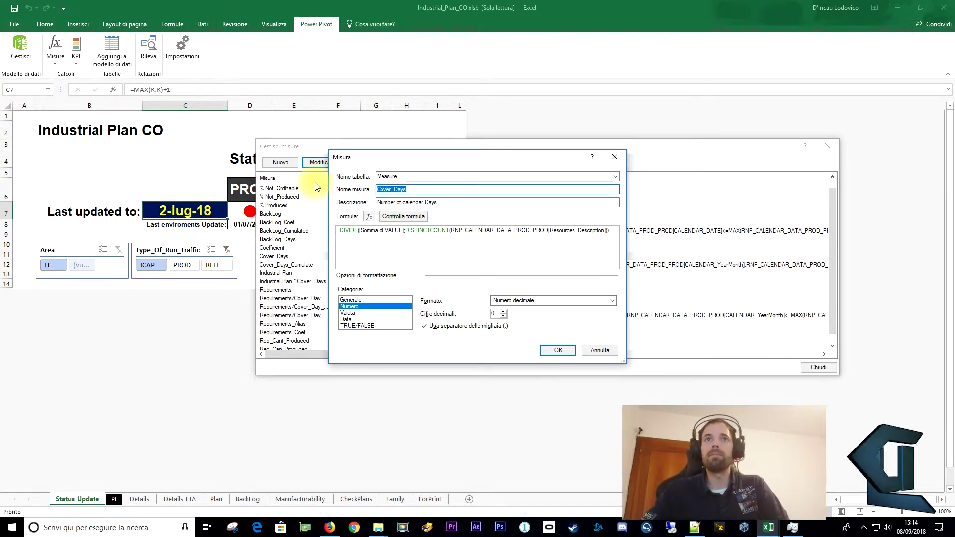
click(610, 353)
Open the Requirements/Cover_Day measure, examine how its formula divides [Requirements] by [Cover_Days], and close it without saving.
click(282, 257)
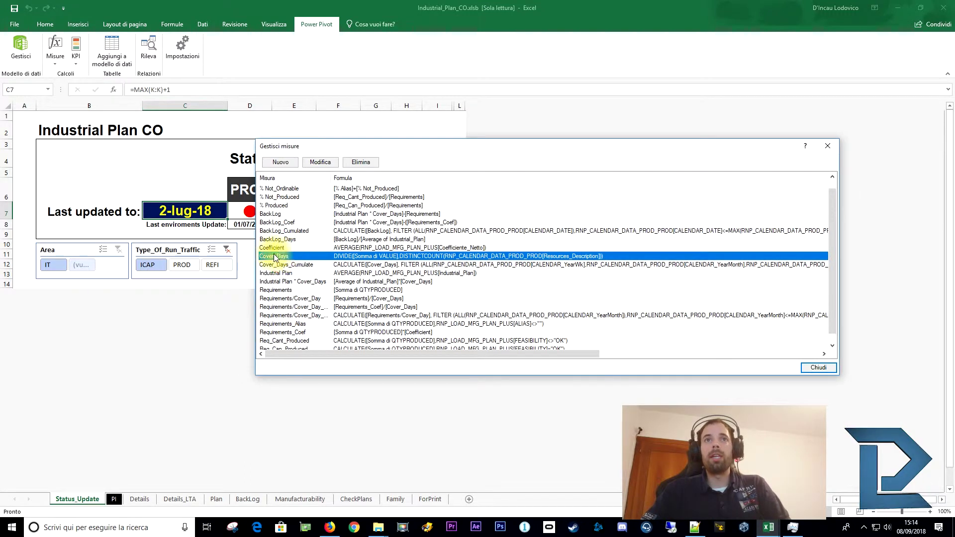
click(312, 299)
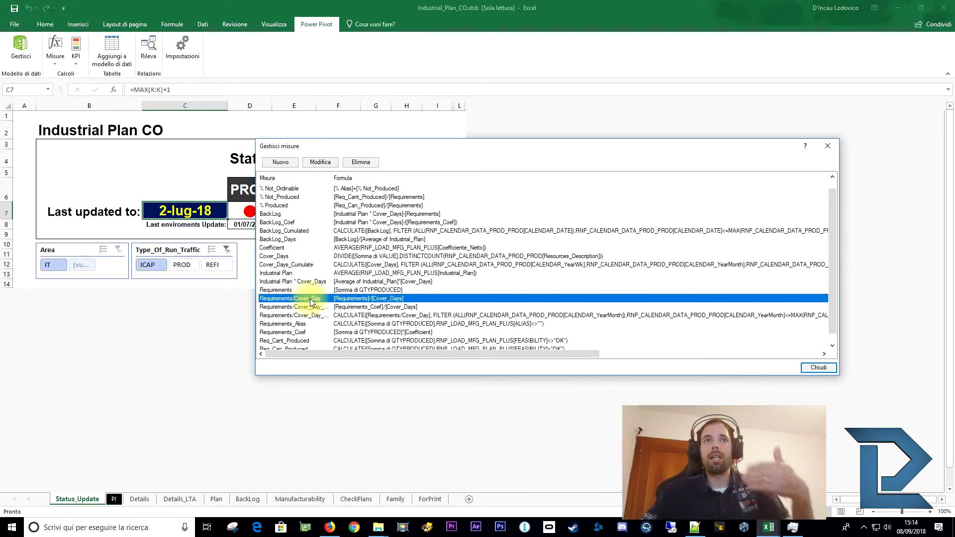
click(317, 162)
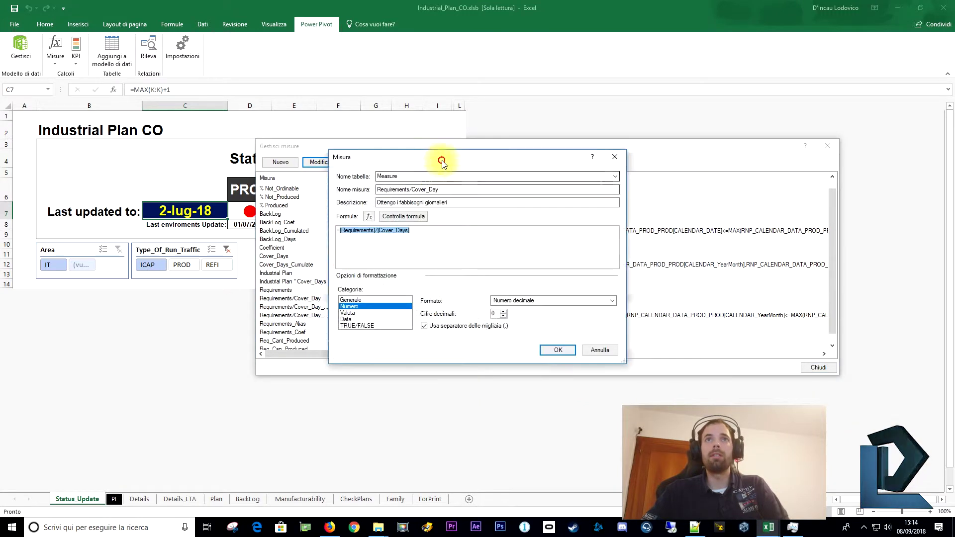
click(498, 262)
drag(497, 262, 464, 264)
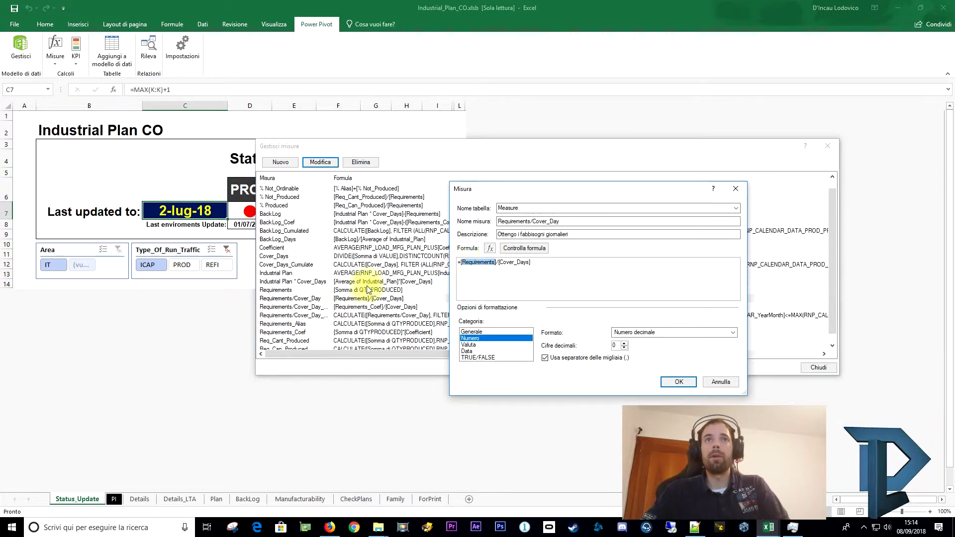
click(500, 264)
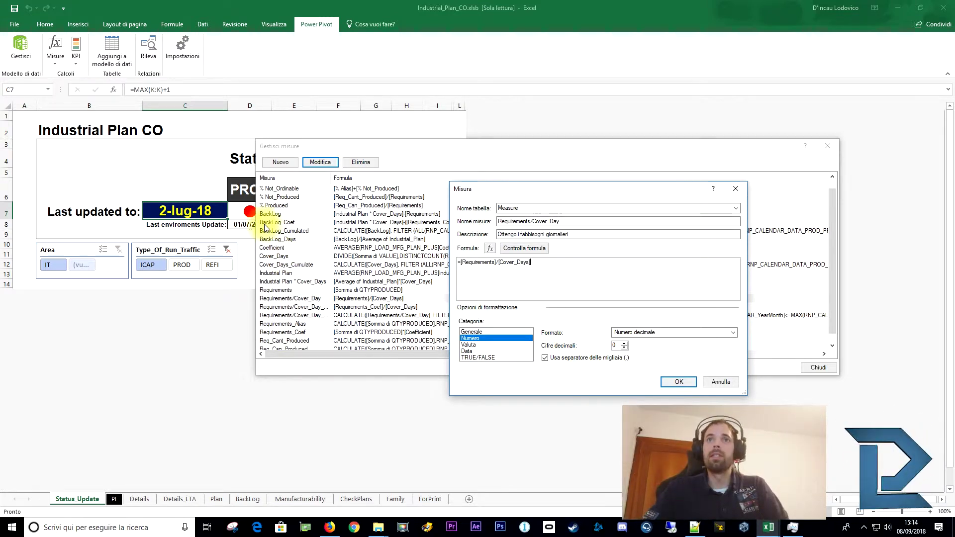
click(721, 382)
Look through the remaining measures in the list, comparing their formulas from BackLog_Cumulated and Coefficient to the Requirements measures.
click(299, 230)
click(303, 316)
click(316, 247)
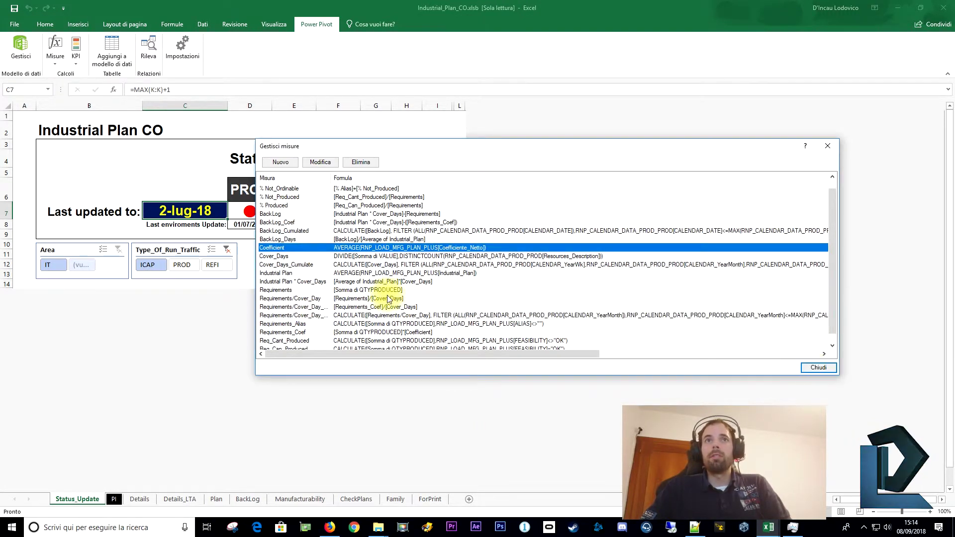
click(341, 306)
scroll(344, 301, down, 1)
scroll(351, 305, up, 2)
scroll(350, 303, down, 2)
click(348, 281)
click(349, 239)
click(279, 205)
click(331, 281)
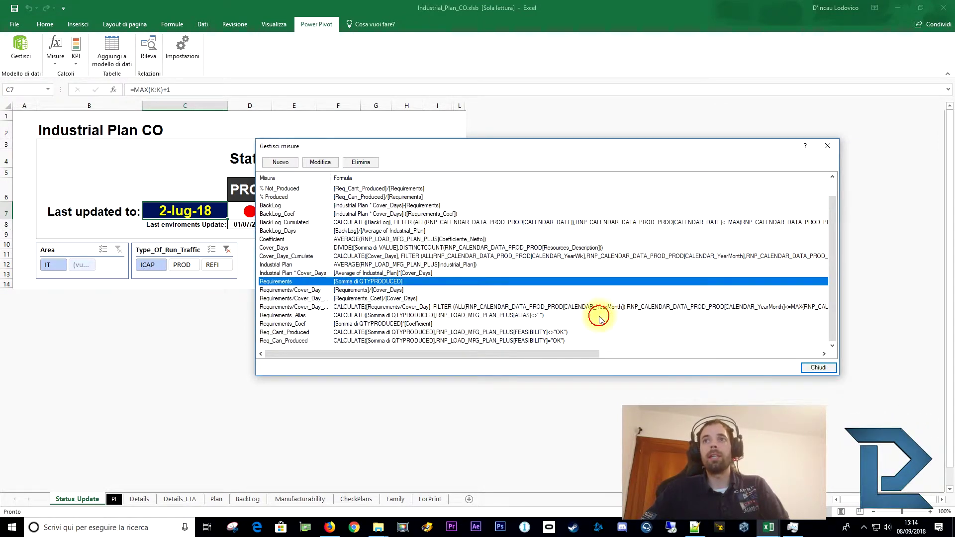
Close the measure list and open the Power Pivot data model window.
click(819, 368)
click(21, 52)
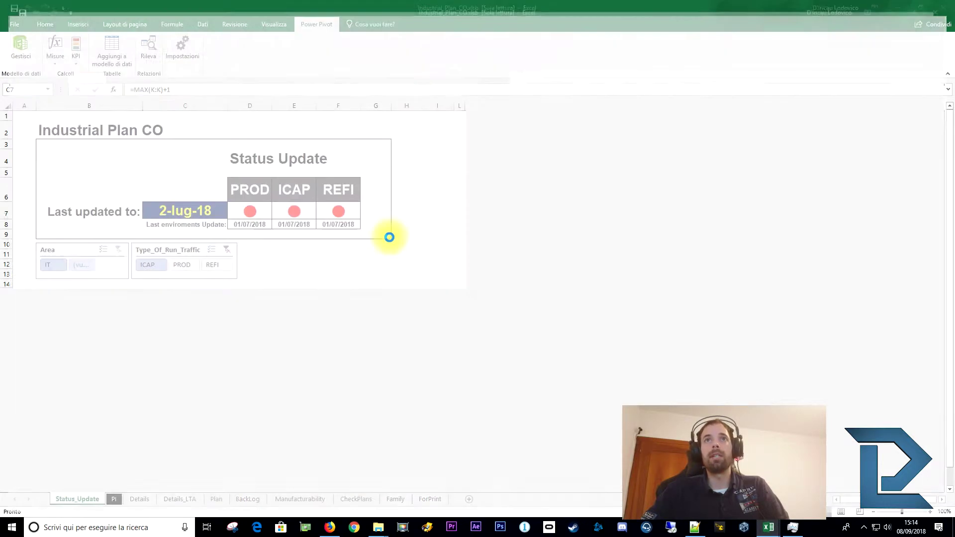
Look through the columns of the RNP_CALENDAR_DATA_PROD_PROD and RNP_LOAD_MFG_PLAN_PLUS tables.
drag(419, 489, 851, 495)
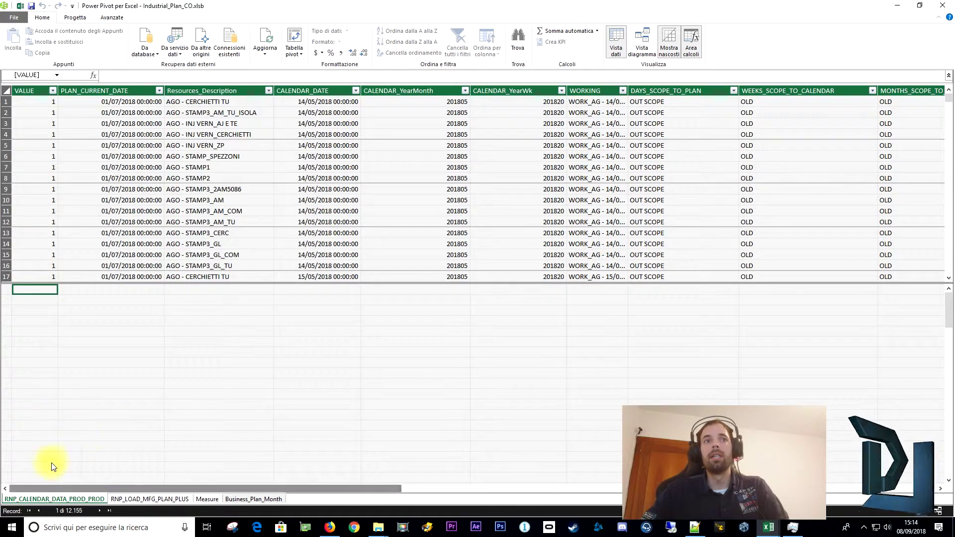
click(144, 499)
drag(331, 491, 856, 485)
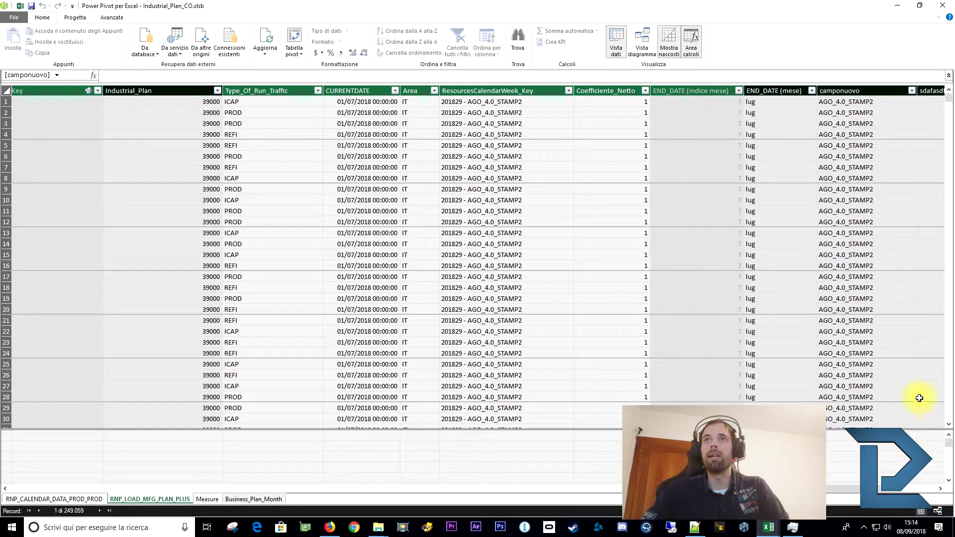
Look at several measures up to Industrial Plan in the Measure table and widen the Measure column to fit their names.
click(208, 499)
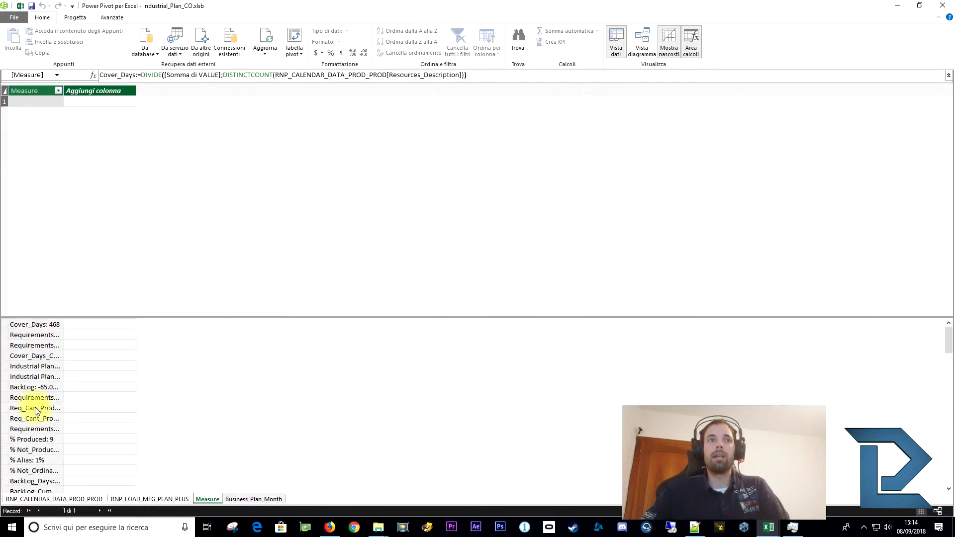
click(35, 376)
click(35, 429)
click(35, 408)
click(35, 366)
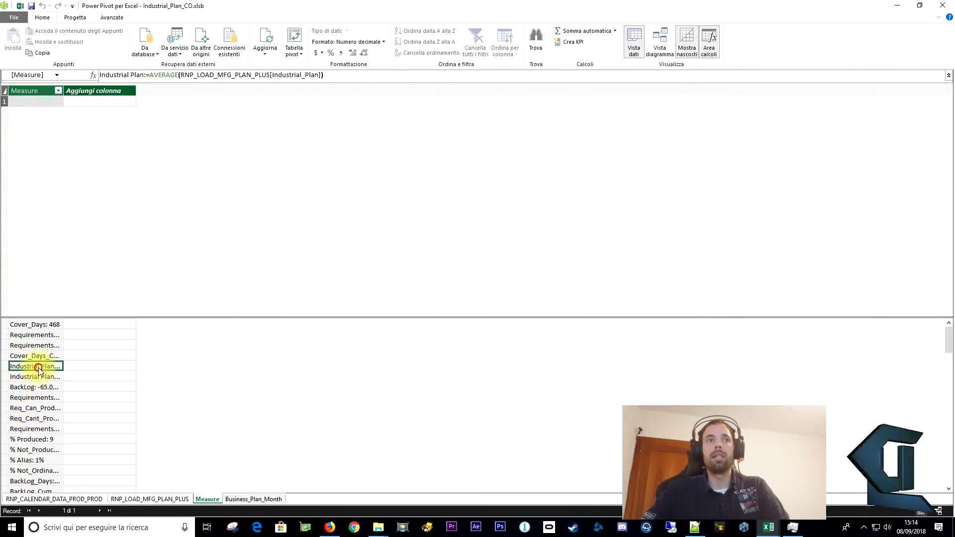
drag(80, 94, 156, 92)
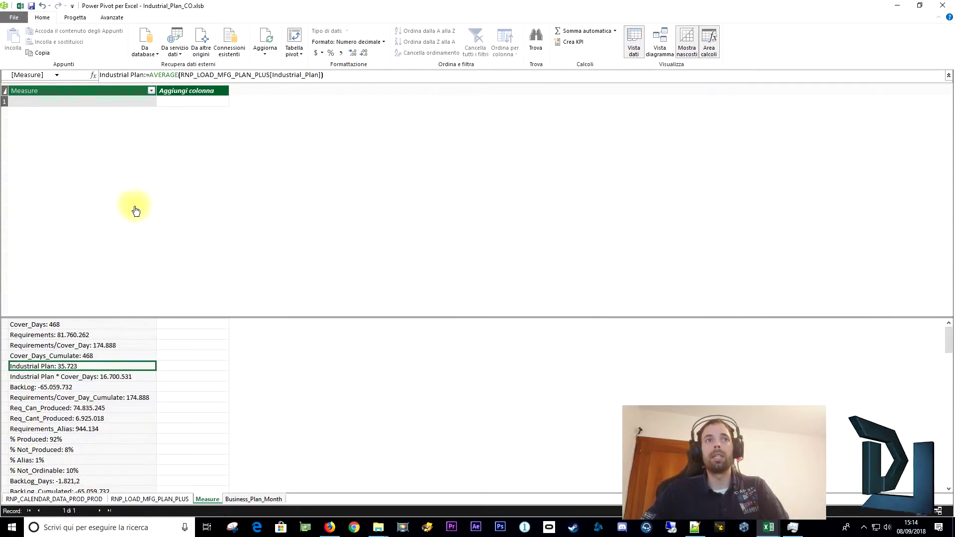
Examine the formulas of the % Alias, BackLog_Days and BackLog measures.
click(74, 460)
click(74, 481)
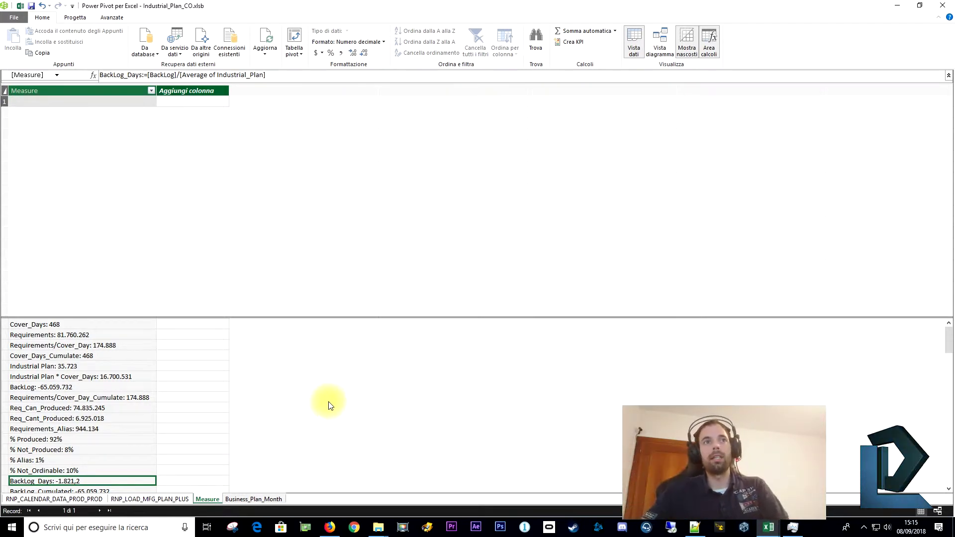
click(106, 387)
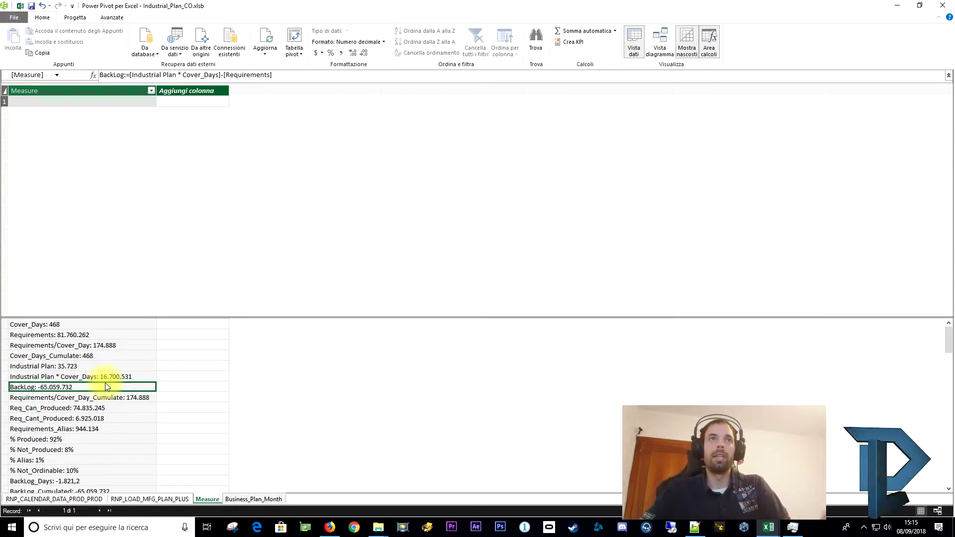
Examine individual row values in the QTYPRODUCED column of the RNP_LOAD_MFG_PLAN_PLUS table.
click(149, 499)
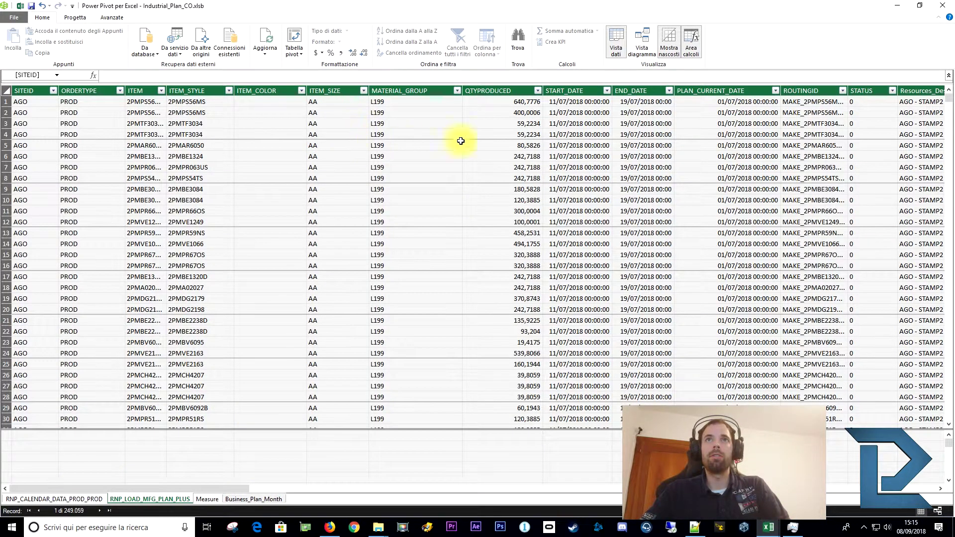
click(523, 112)
click(503, 167)
click(503, 265)
click(500, 318)
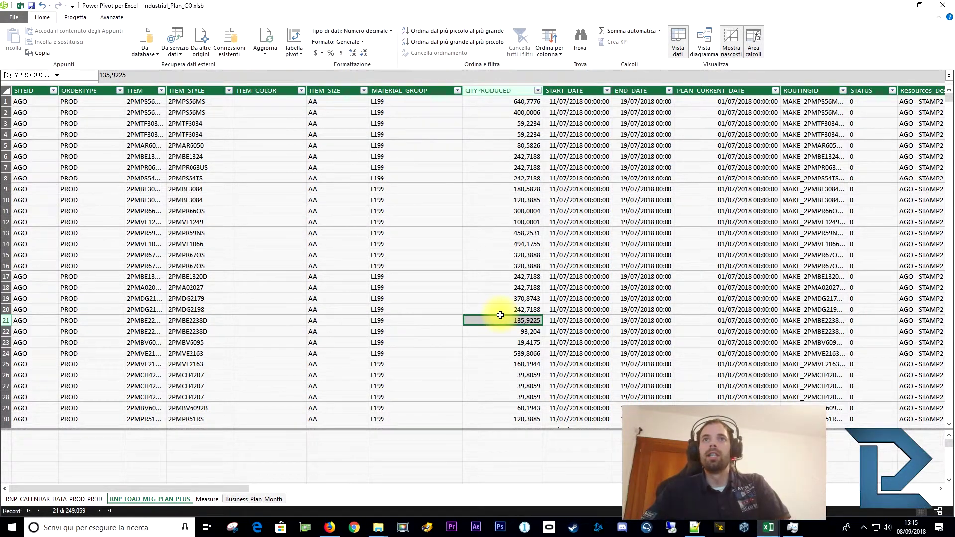
click(497, 305)
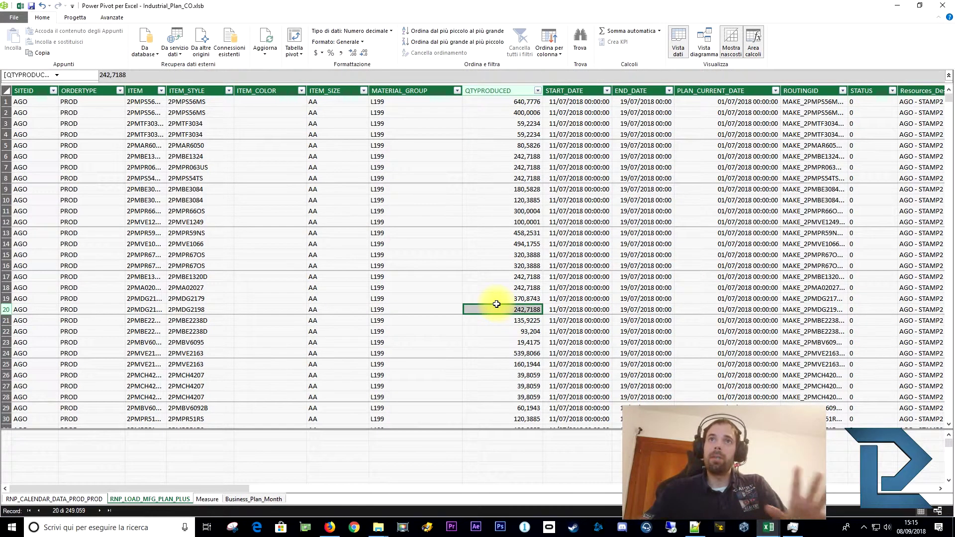
click(504, 266)
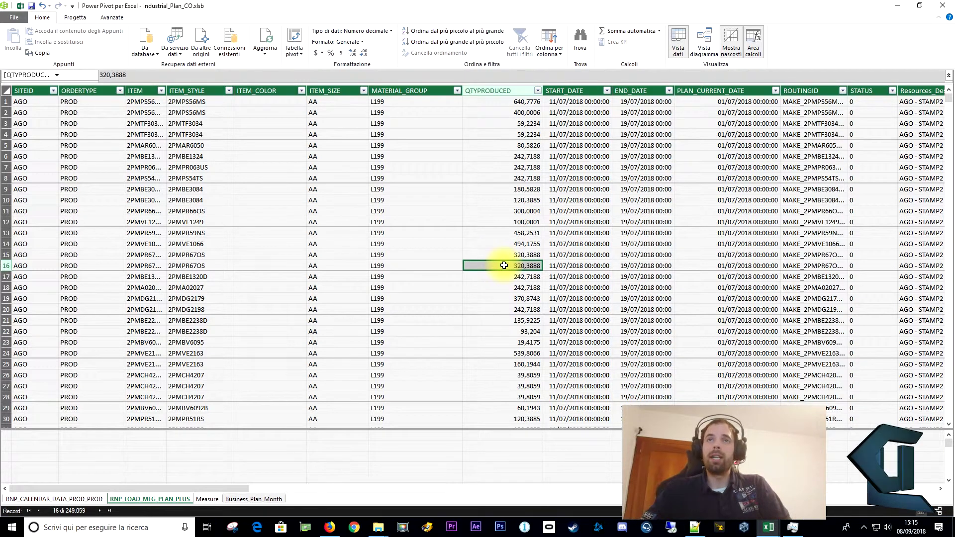
click(514, 244)
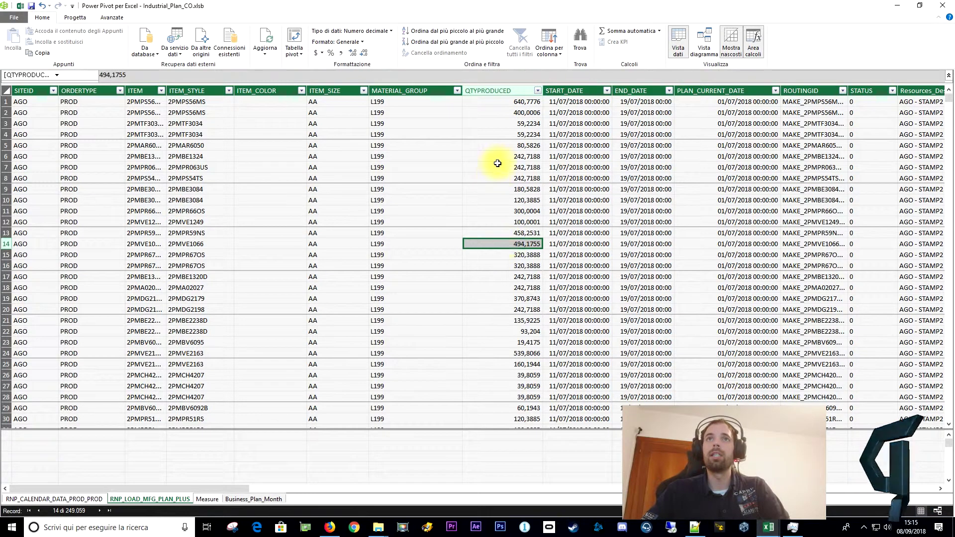
click(502, 211)
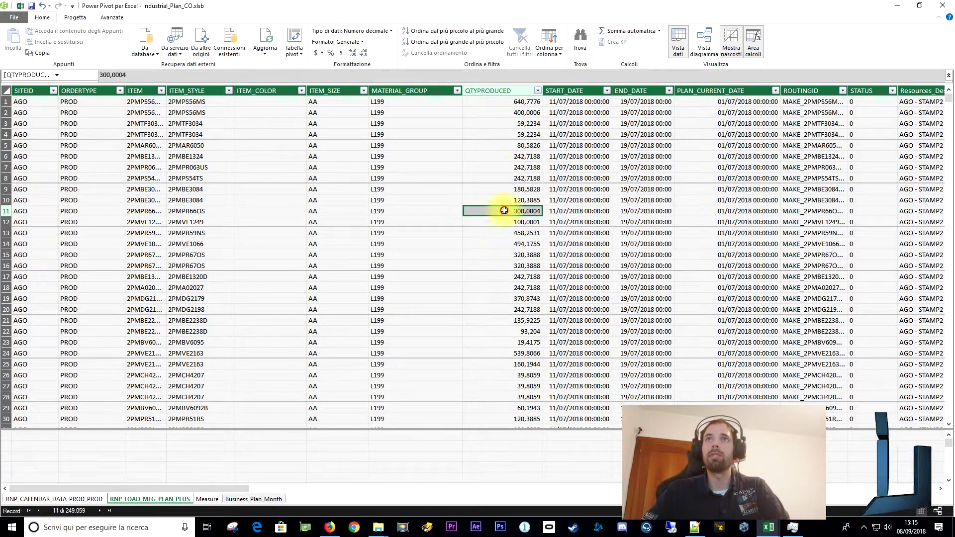
Close the data model window and insert a PivotTable based on the workbook's data model in a new worksheet.
click(949, 8)
click(338, 264)
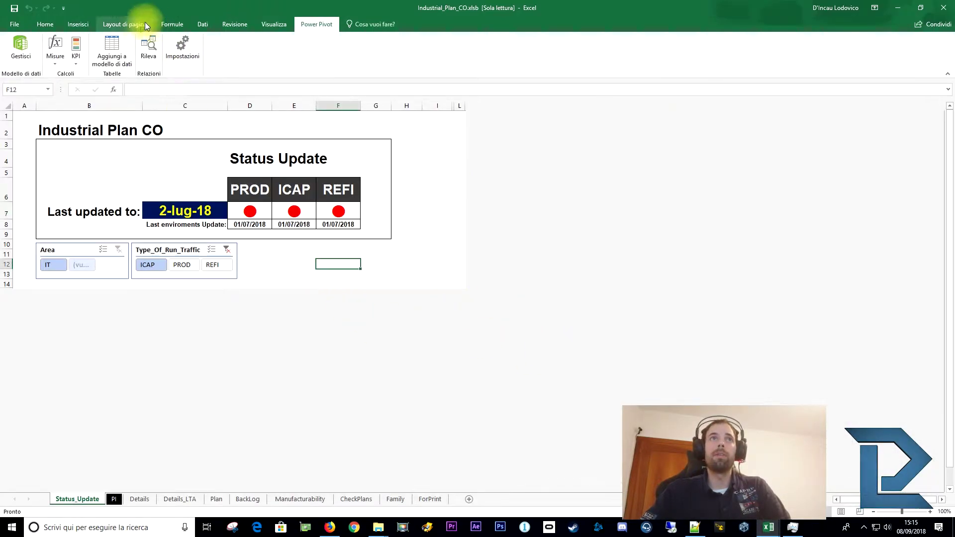
click(72, 28)
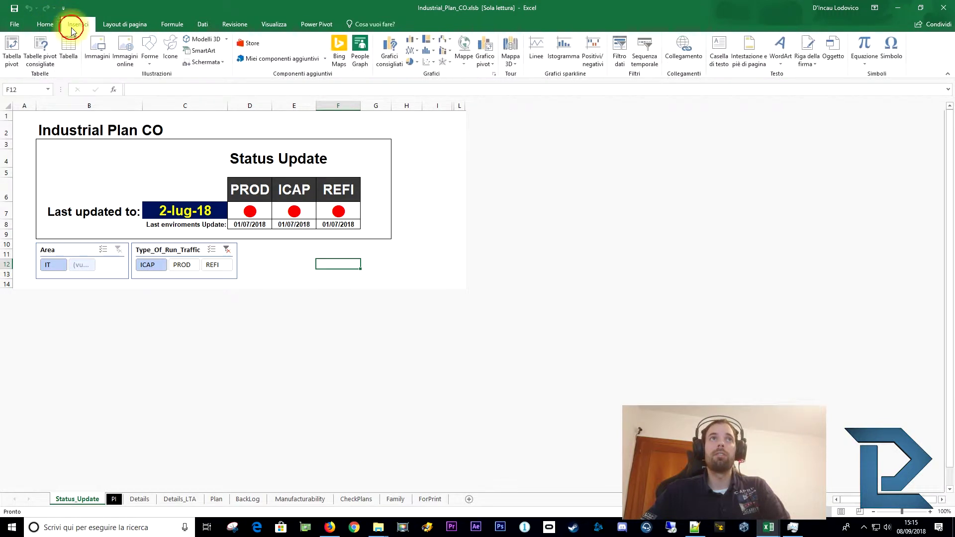
click(11, 50)
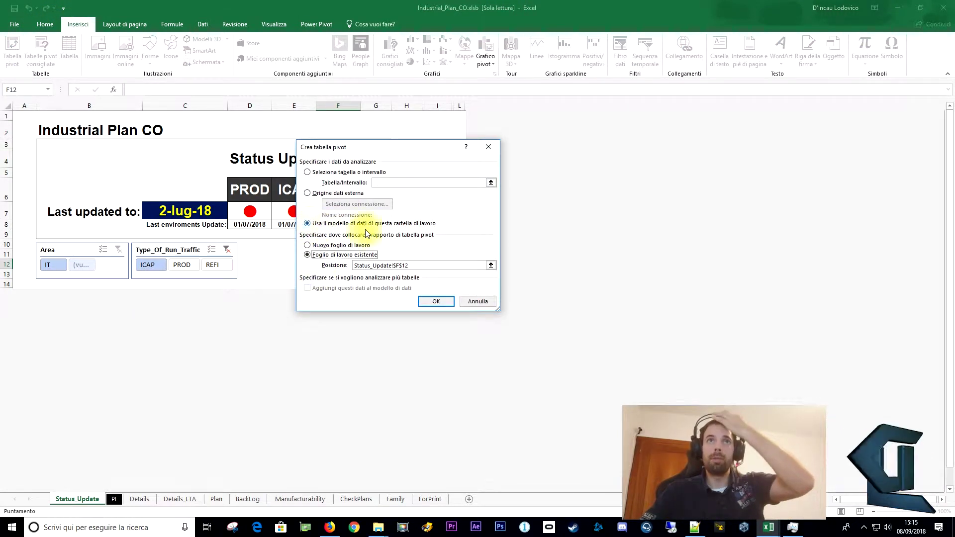
click(313, 245)
click(434, 302)
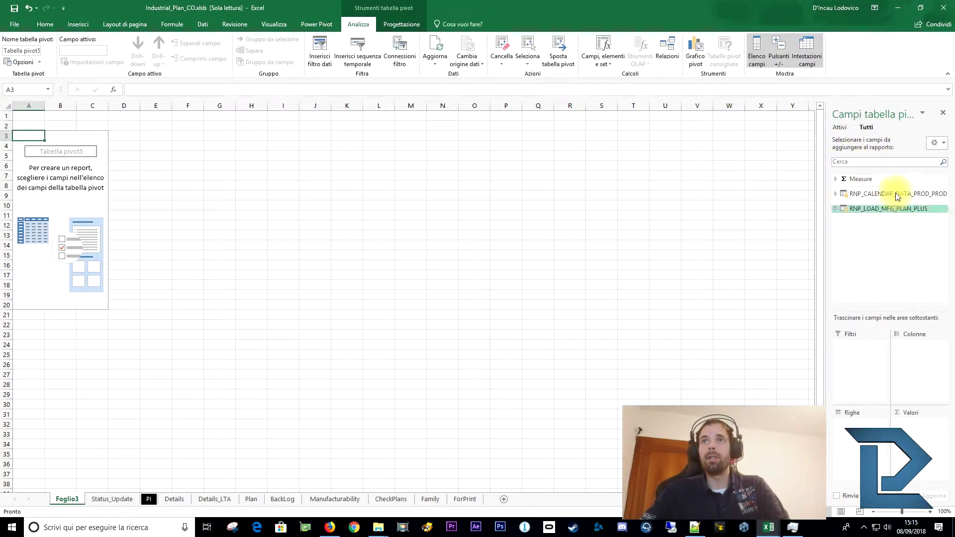
Reopen the data model and inspect the client-tool visibility options of the Business_Plan_Month and Measure tables.
click(317, 25)
click(21, 46)
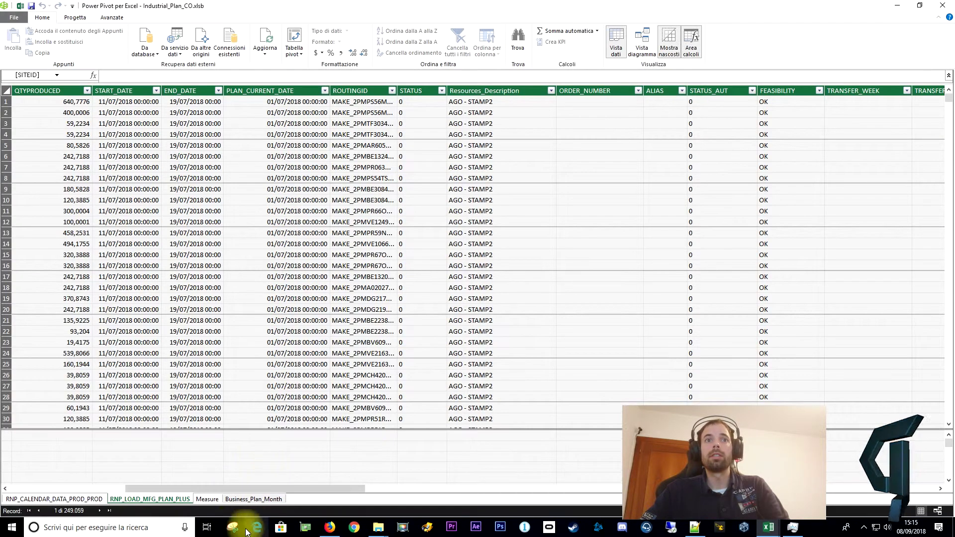
right_click(258, 500)
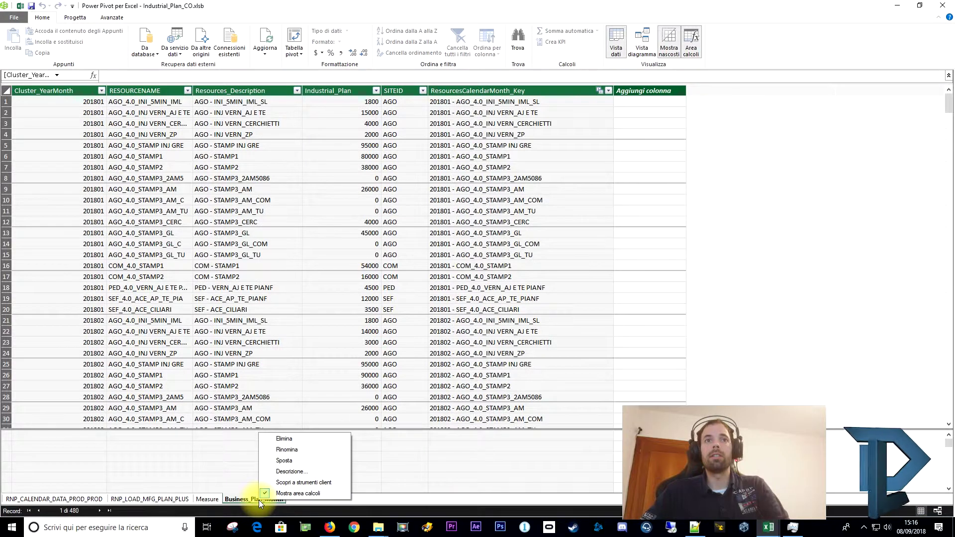
click(206, 499)
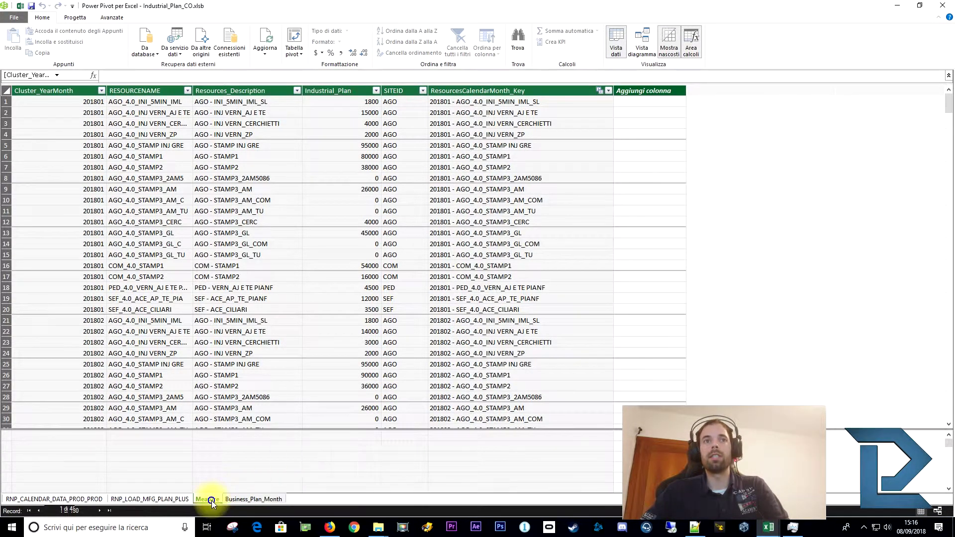
right_click(211, 499)
click(272, 488)
click(269, 498)
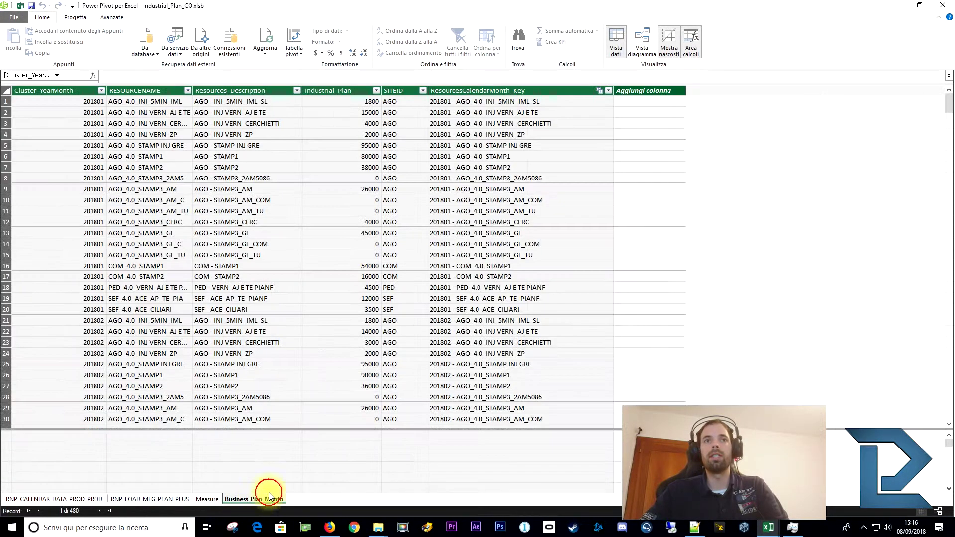
Inspect the option that hides the Industrial_Plan column of Business_Plan_Month from client tools, then close the data model window.
click(328, 96)
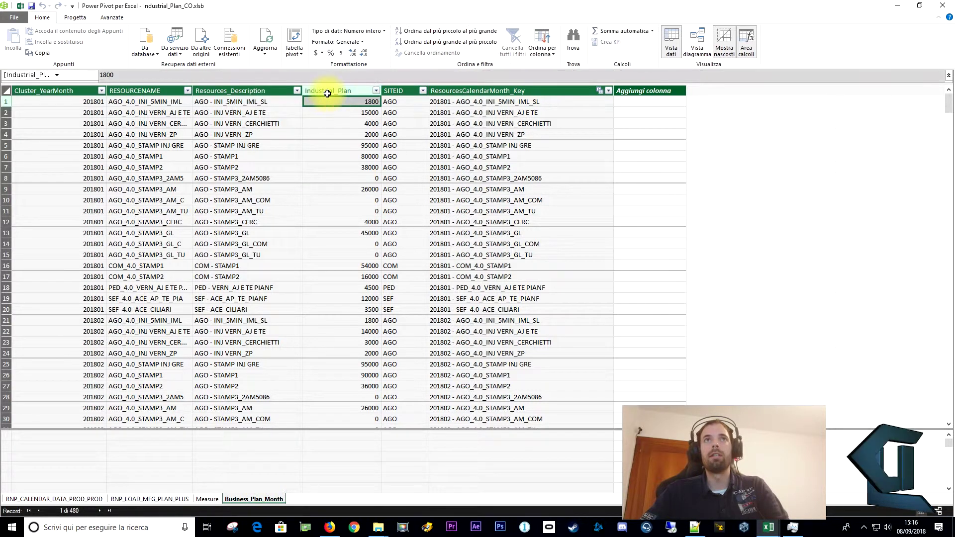
right_click(327, 94)
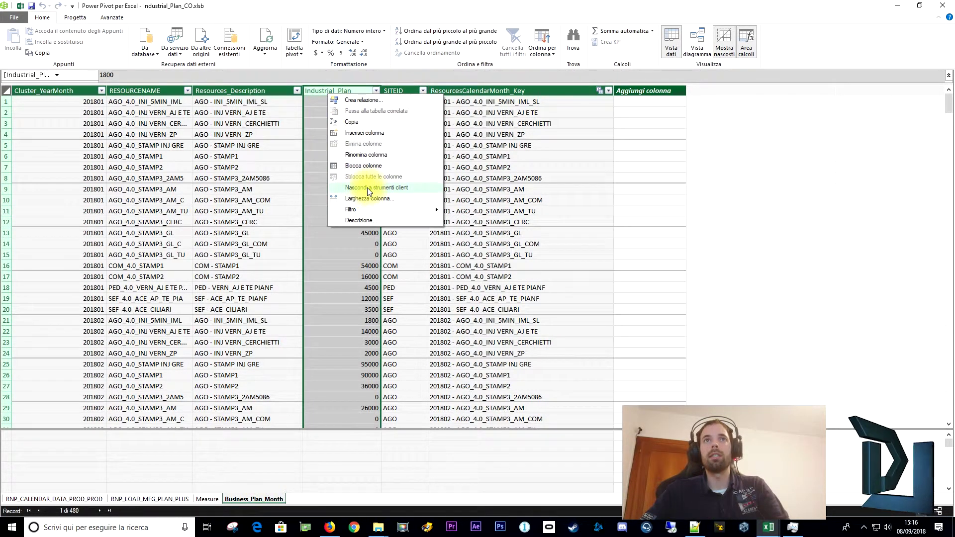
click(338, 178)
click(952, 8)
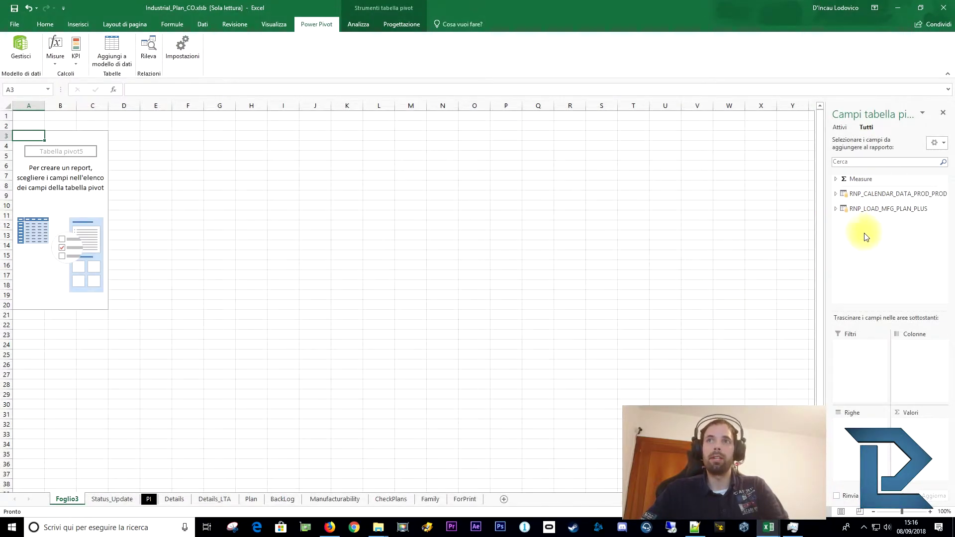
Examine the fields listed under Measure, RNP_CALENDAR_DATA_PROD_PROD and RNP_LOAD_MFG_PLAN_PLUS for the new PivotTable, collapsing each one again.
click(836, 179)
click(835, 180)
click(838, 194)
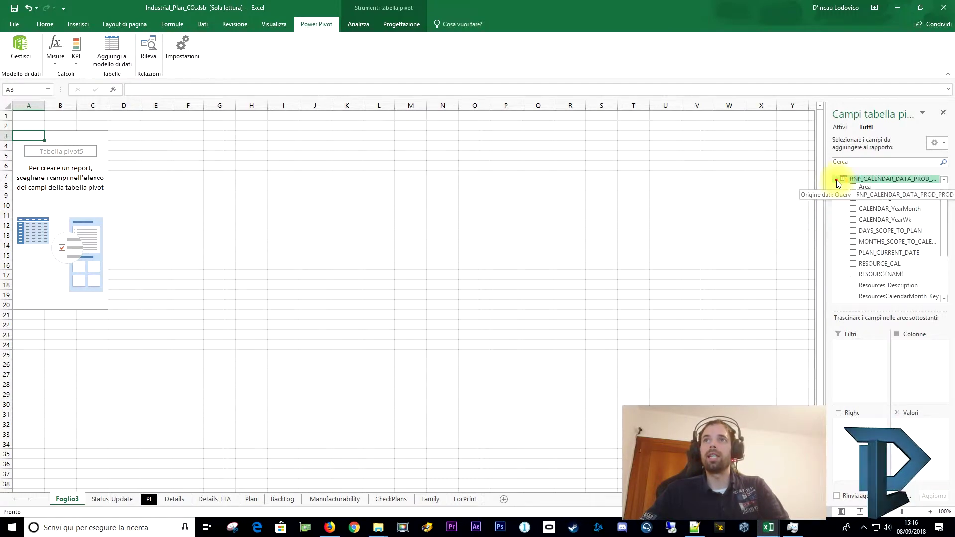
click(837, 180)
click(836, 208)
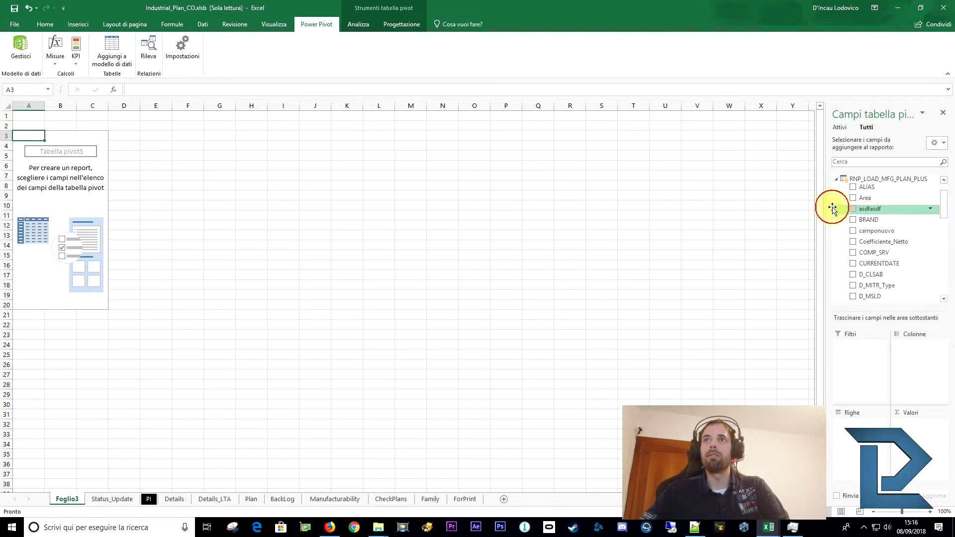
click(841, 181)
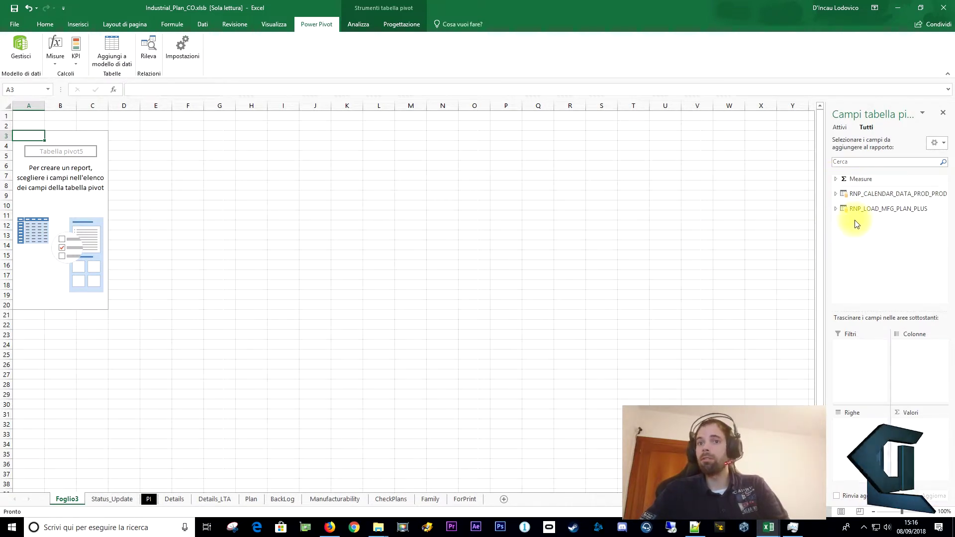
Add the Requirements measure to the PivotTable's values.
click(837, 180)
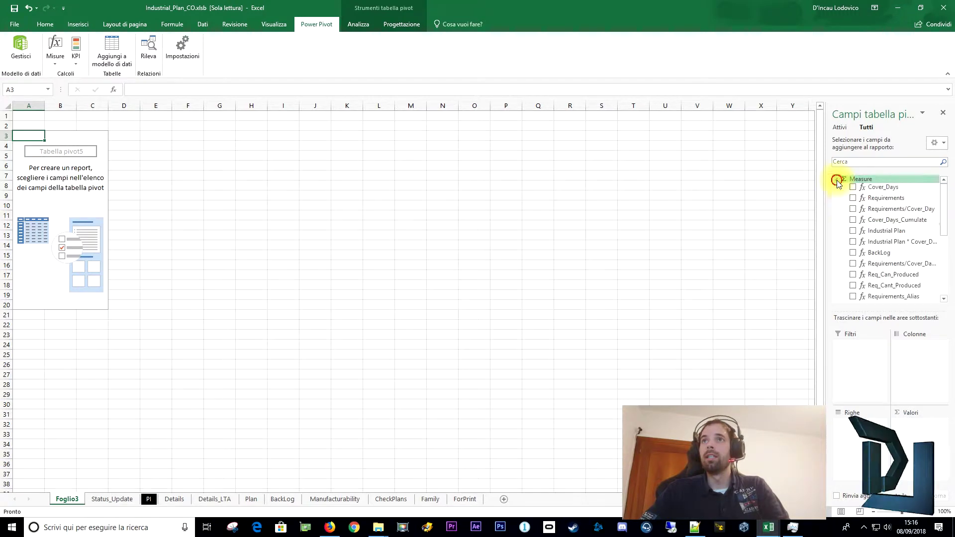
drag(875, 200, 857, 414)
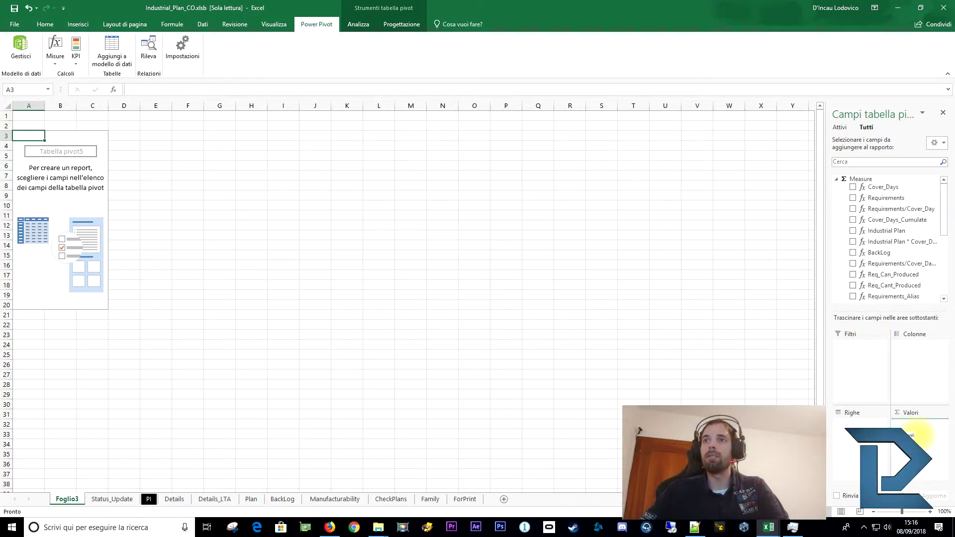
drag(911, 435, 919, 443)
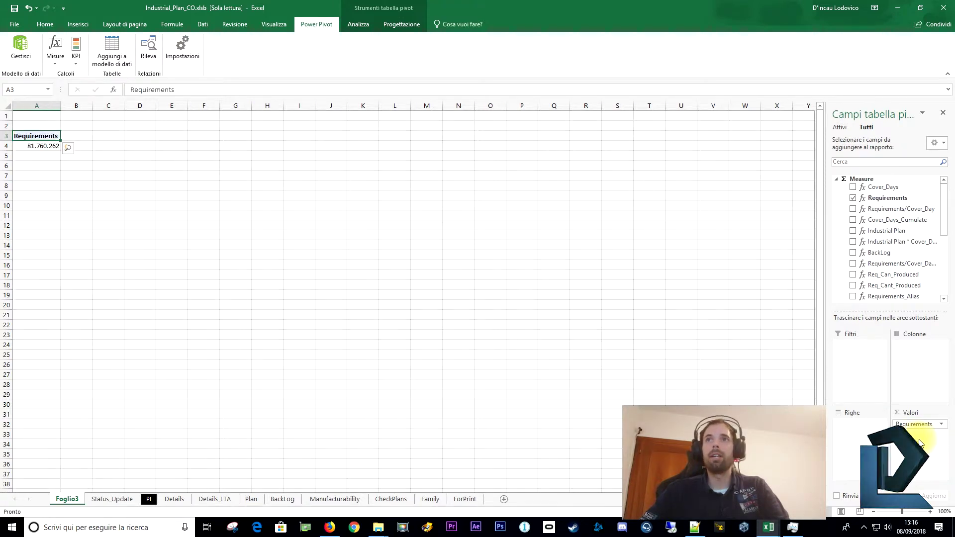
Add CALENDAR_YearWk from the RNP_CALENDAR_DATA_PROD_PROD table to the PivotTable's rows.
click(837, 178)
click(837, 194)
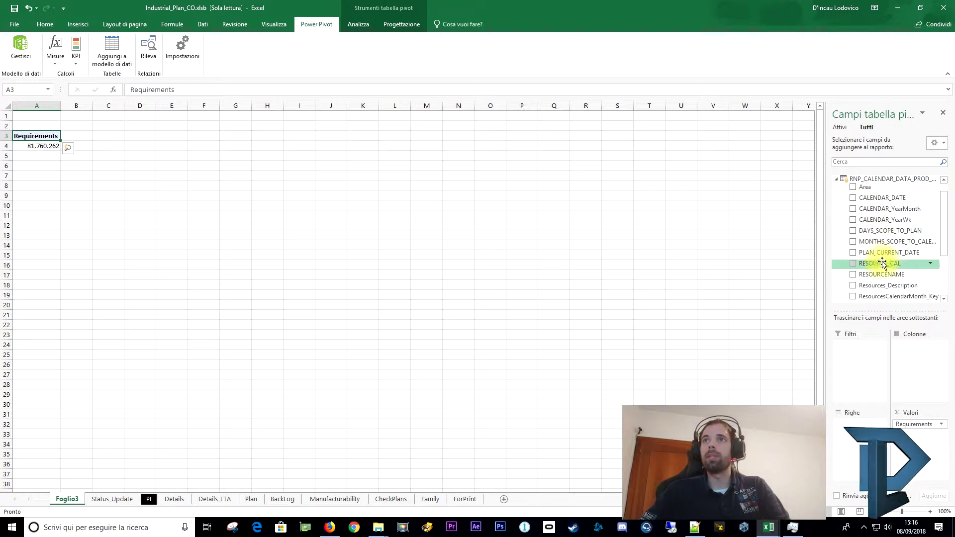
drag(881, 220, 898, 458)
drag(845, 385, 844, 467)
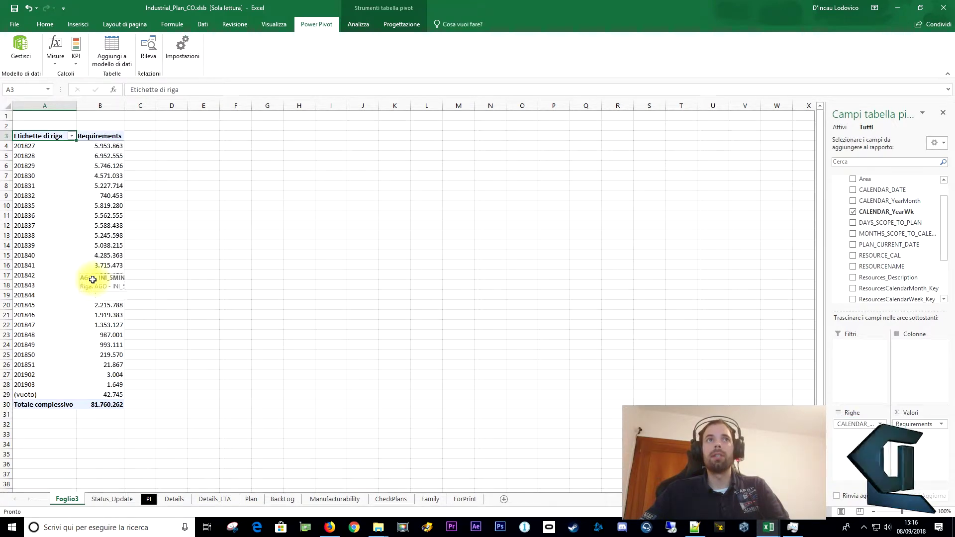
Examine the Requirements values for individual calendar weeks in the PivotTable.
click(100, 154)
click(102, 265)
click(107, 385)
scroll(901, 199, up, 5)
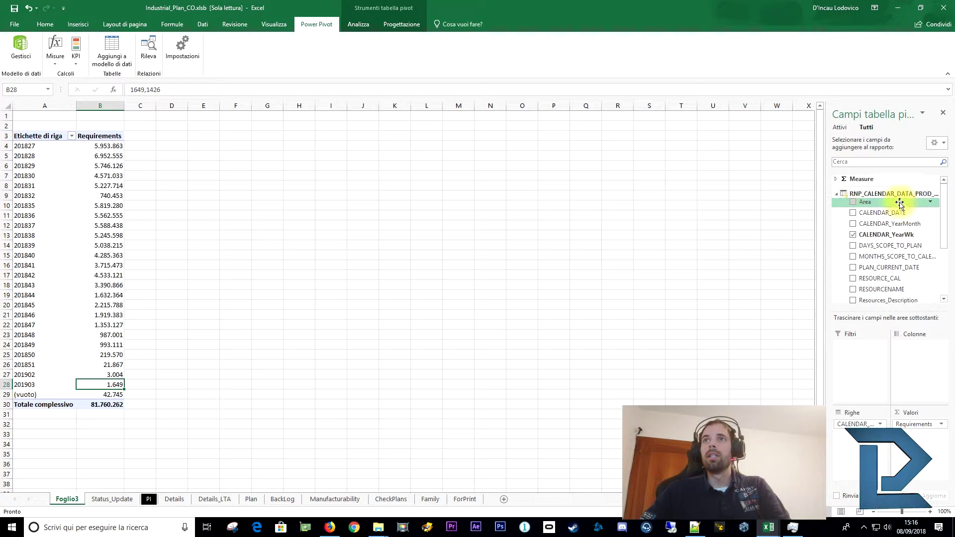
Add BRAND from the RNP_LOAD_MFG_PLAN_PLUS table to the PivotTable's rows, below CALENDAR_YearWk.
click(834, 192)
click(838, 207)
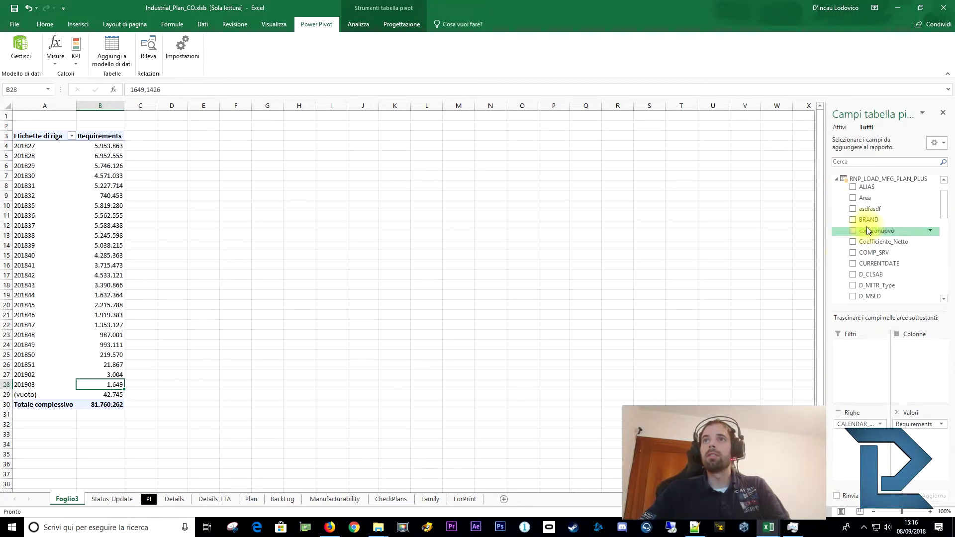
drag(853, 424, 866, 383)
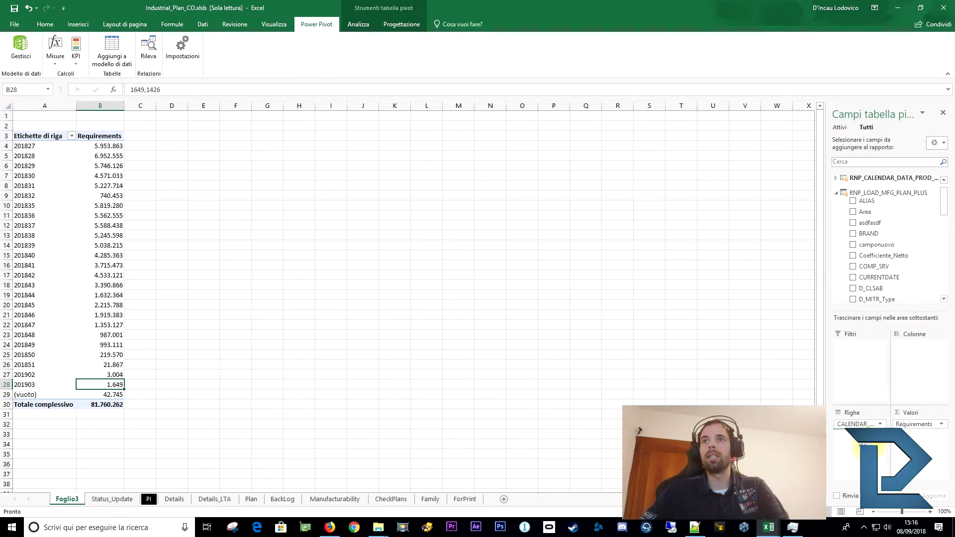
drag(859, 445, 859, 448)
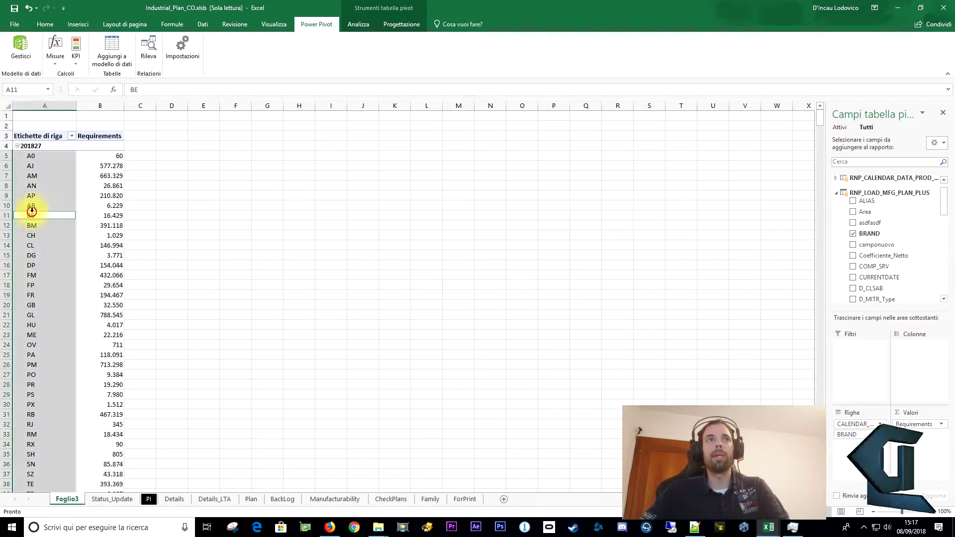
Examine the brands listed under week 201827 and their Requirements values.
click(36, 147)
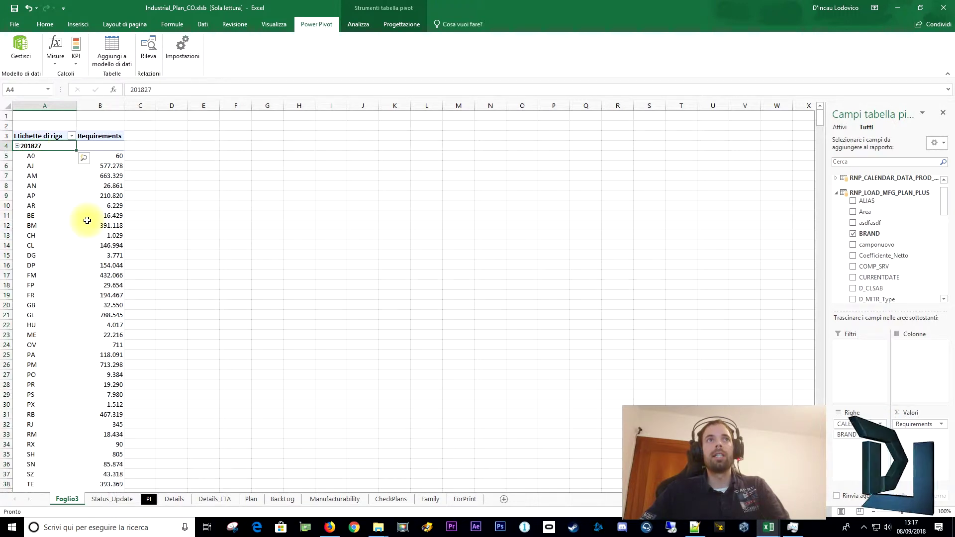
scroll(42, 219, down, 5)
scroll(43, 226, up, 5)
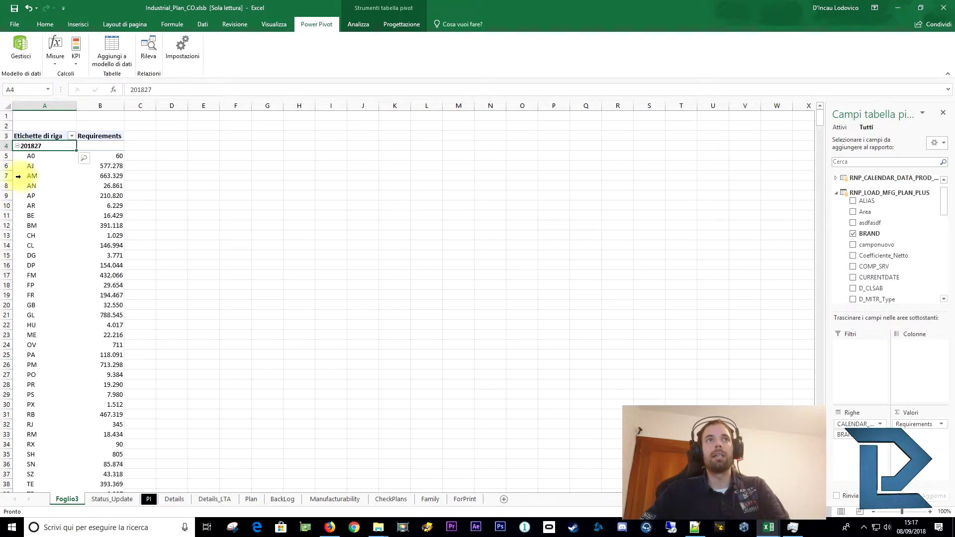
click(37, 157)
drag(37, 157, 43, 466)
click(103, 170)
drag(103, 171, 88, 456)
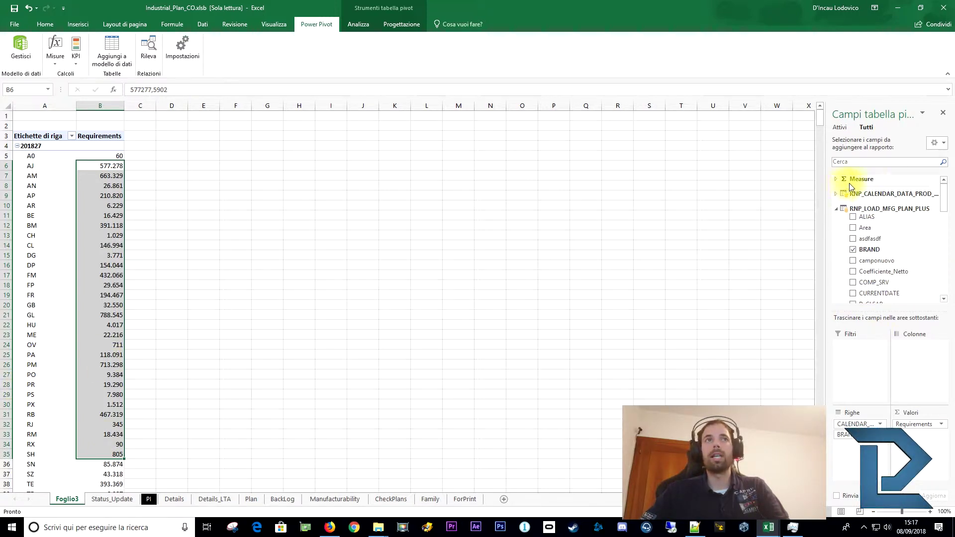
click(890, 366)
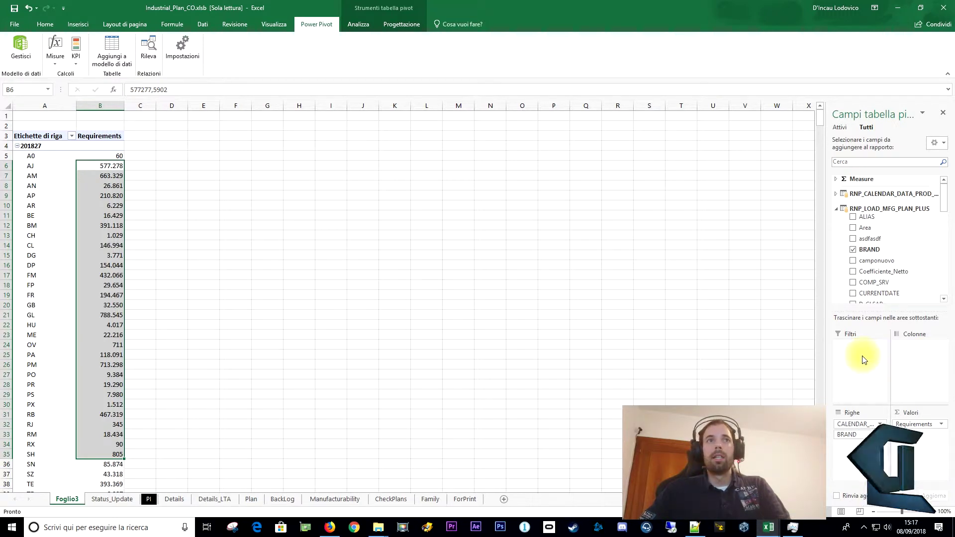
click(853, 374)
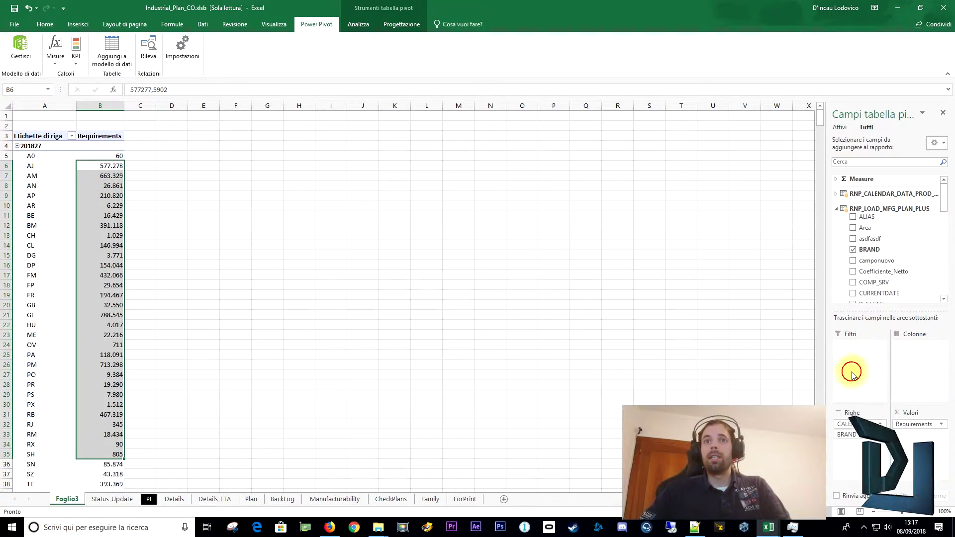
click(199, 206)
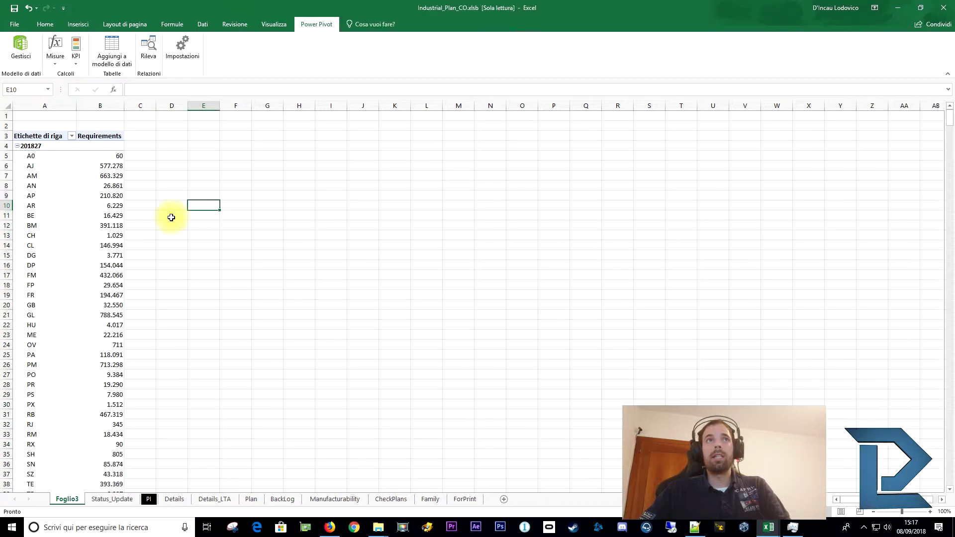
click(65, 214)
click(86, 277)
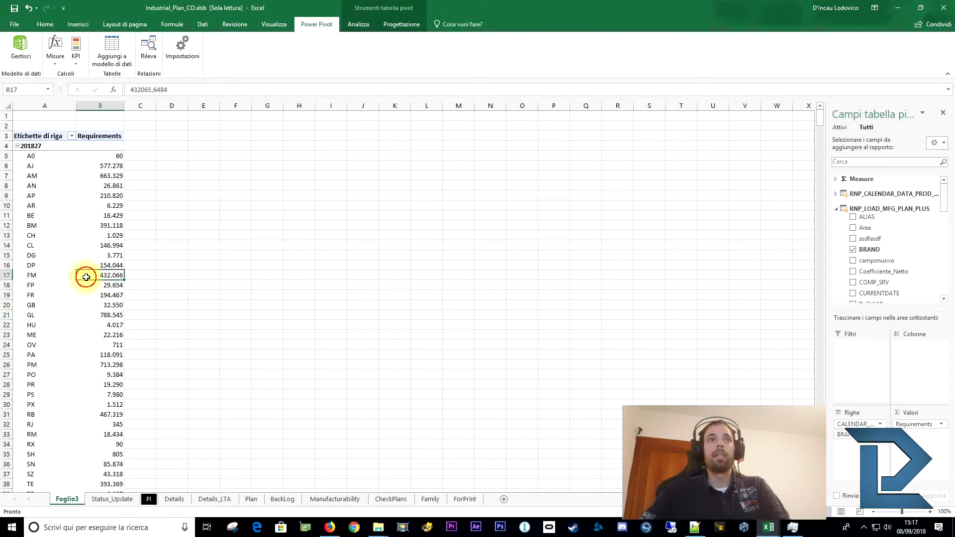
click(96, 286)
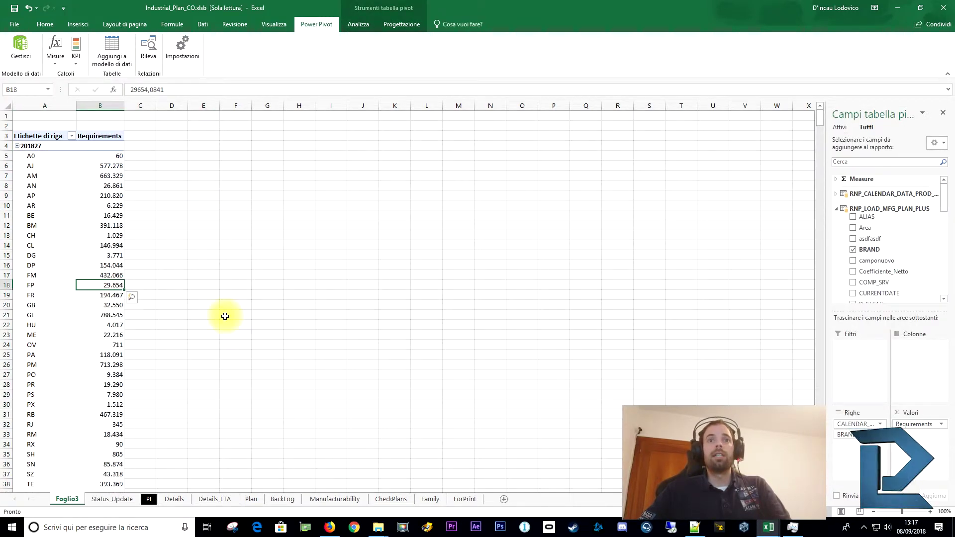
Switch to Firefox, search the web for "funzioni dax microsoft" and open the MSDN result "Riferimento alle funzioni DAX" in a maximized window.
click(331, 528)
click(390, 24)
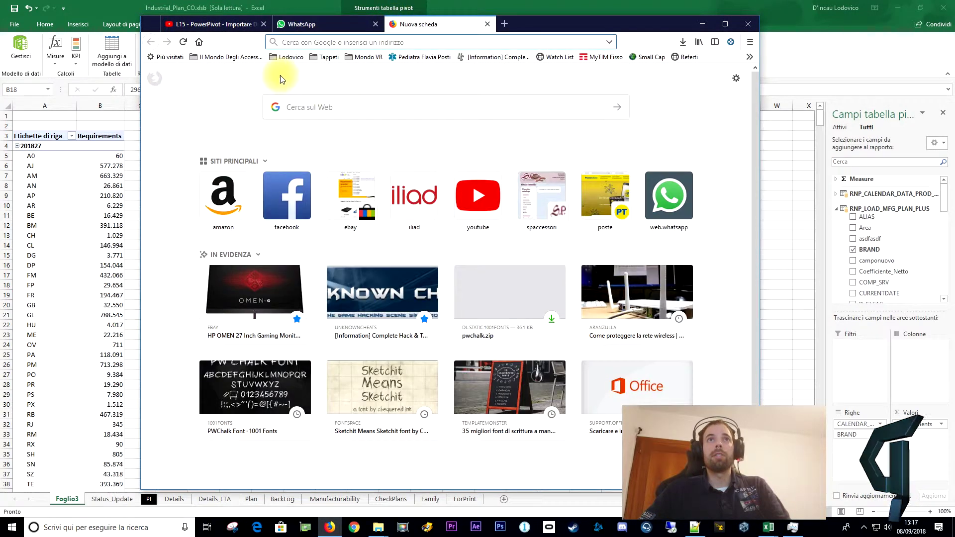
click(319, 104)
text(funzioni dax microsof)
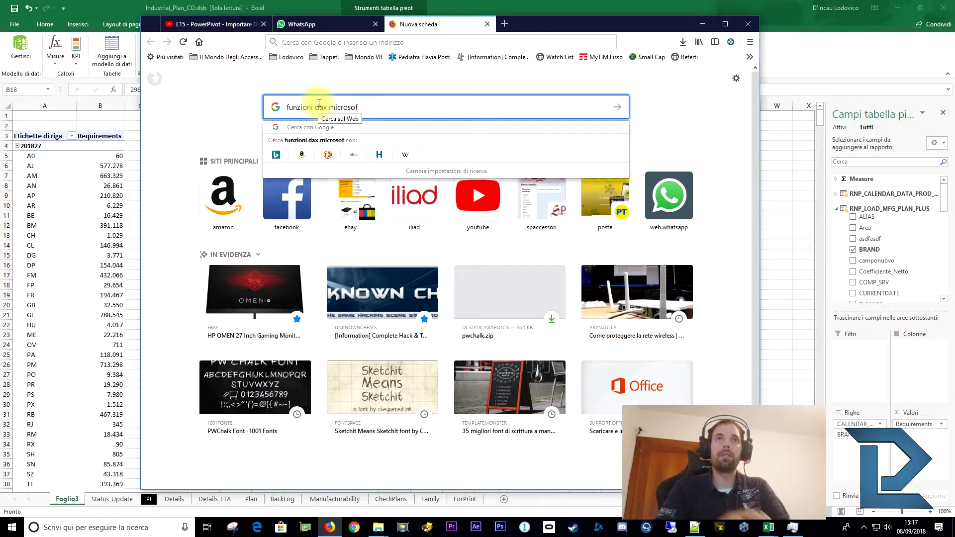
text(t)
key(Return)
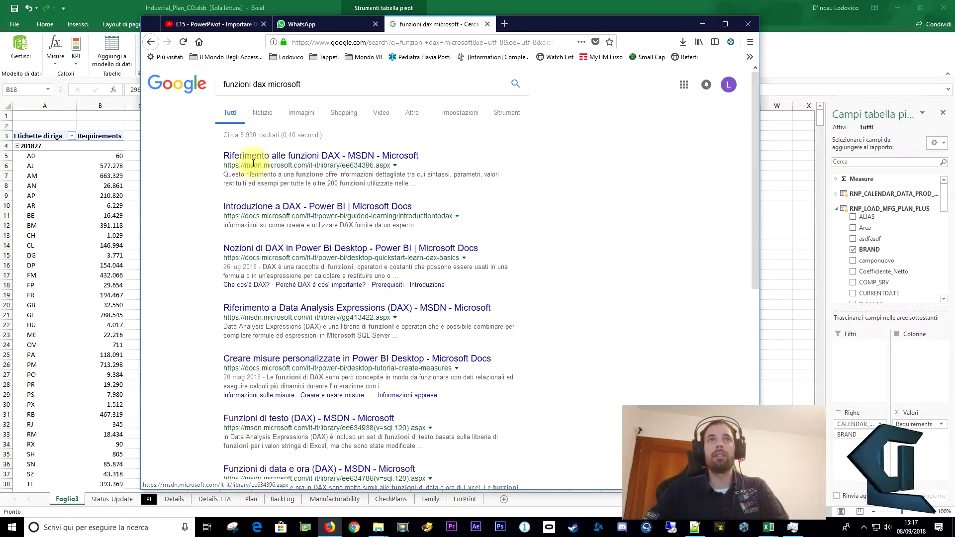
click(264, 166)
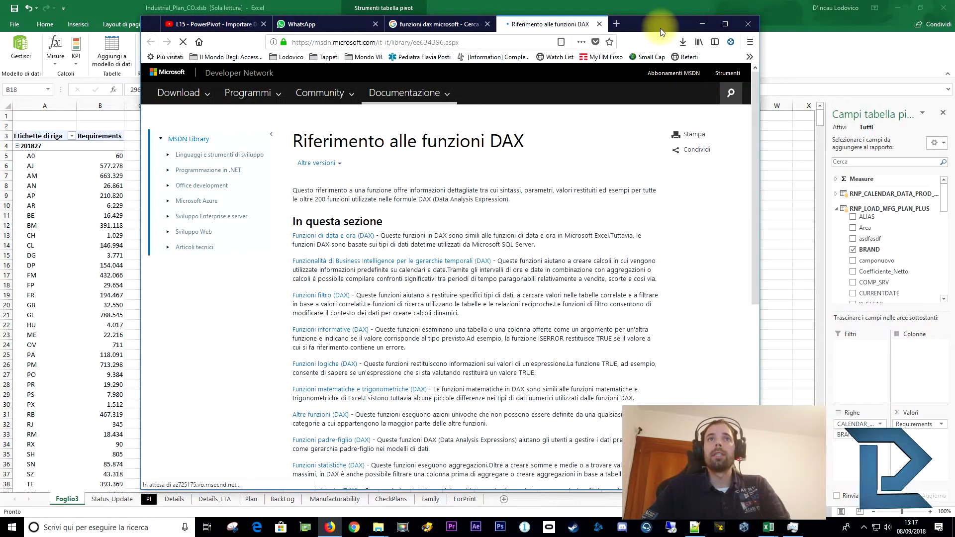
double_click(659, 26)
Open the "Introduzione a DAX" result from Microsoft Docs, start its guided course and look over the introduction page.
click(277, 9)
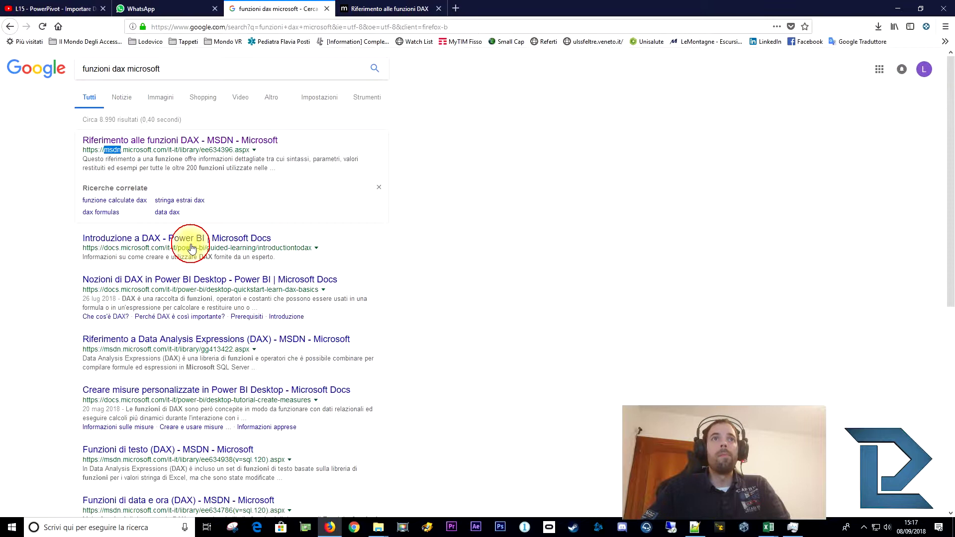
click(163, 239)
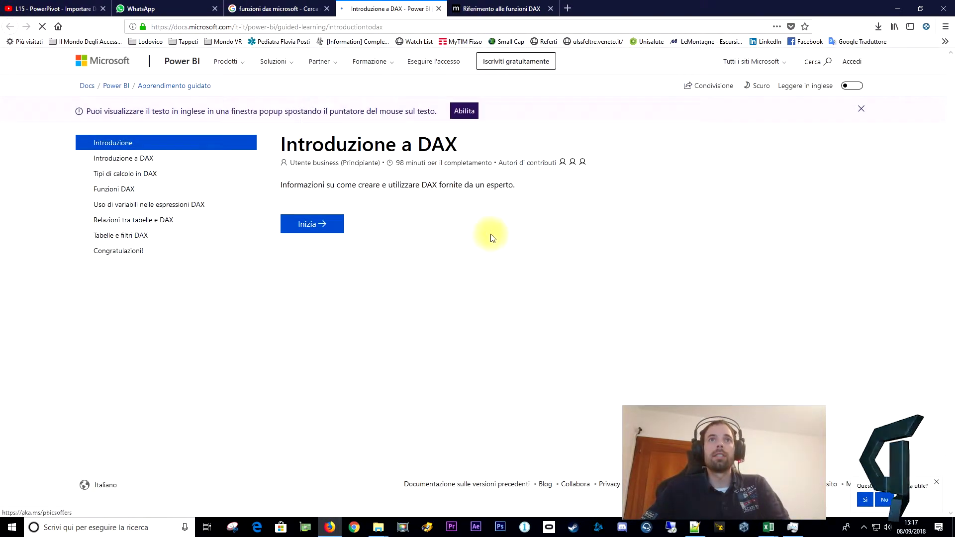
click(310, 223)
scroll(380, 235, down, 3)
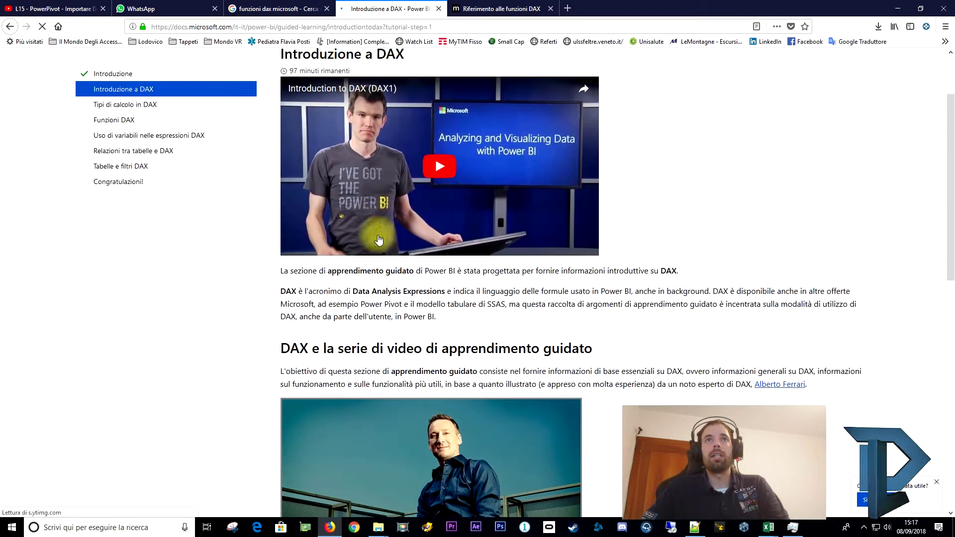
scroll(642, 317, up, 3)
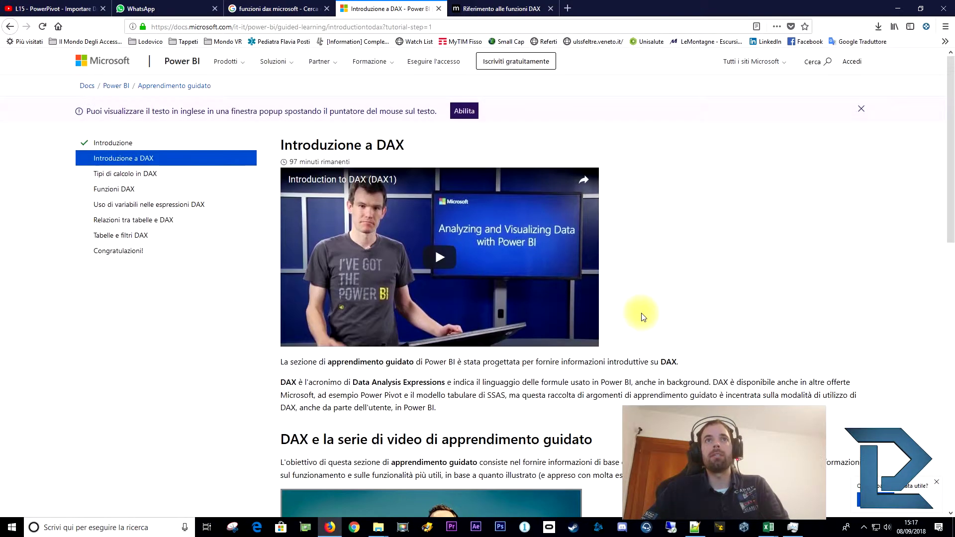
scroll(260, 273, down, 3)
scroll(263, 275, up, 2)
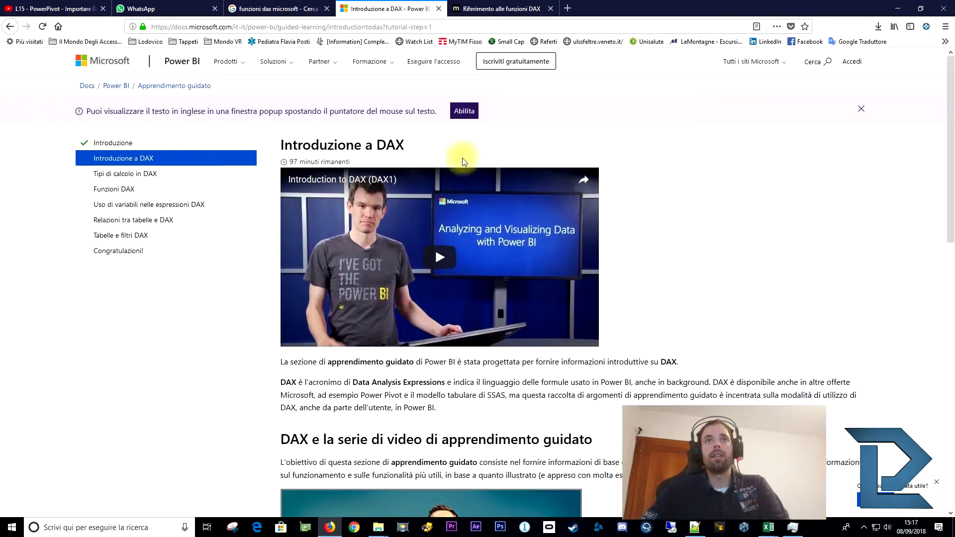
click(441, 26)
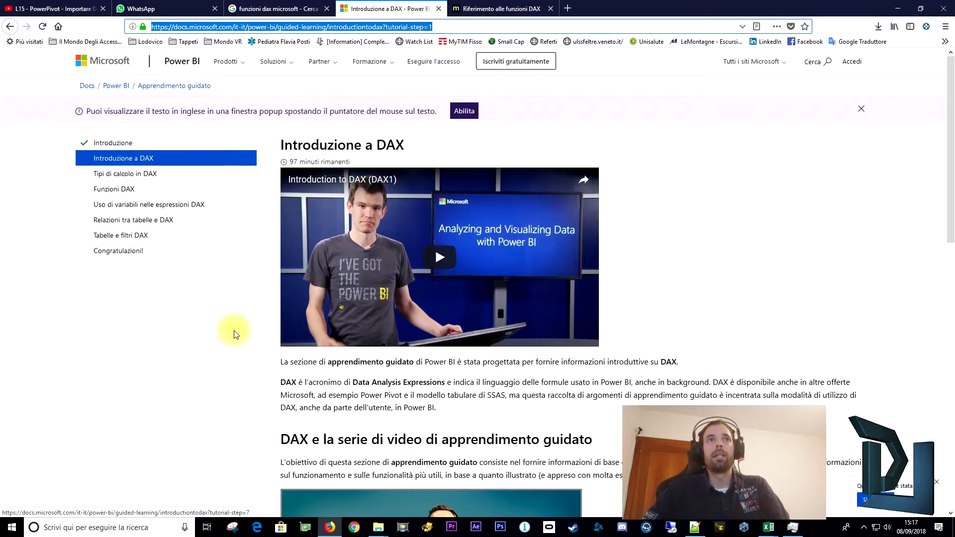
click(179, 326)
key(ctrl+shift+Tab)
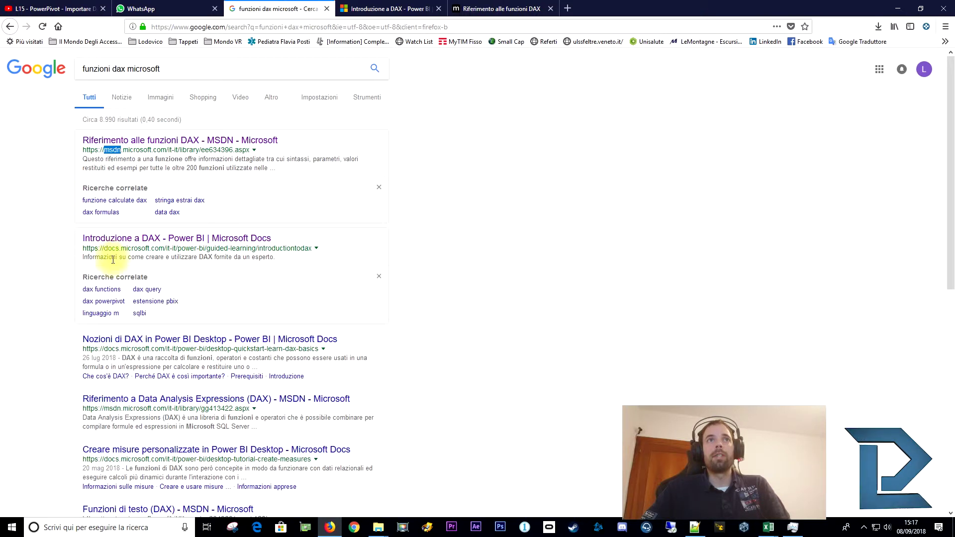
key(ctrl+Tab)
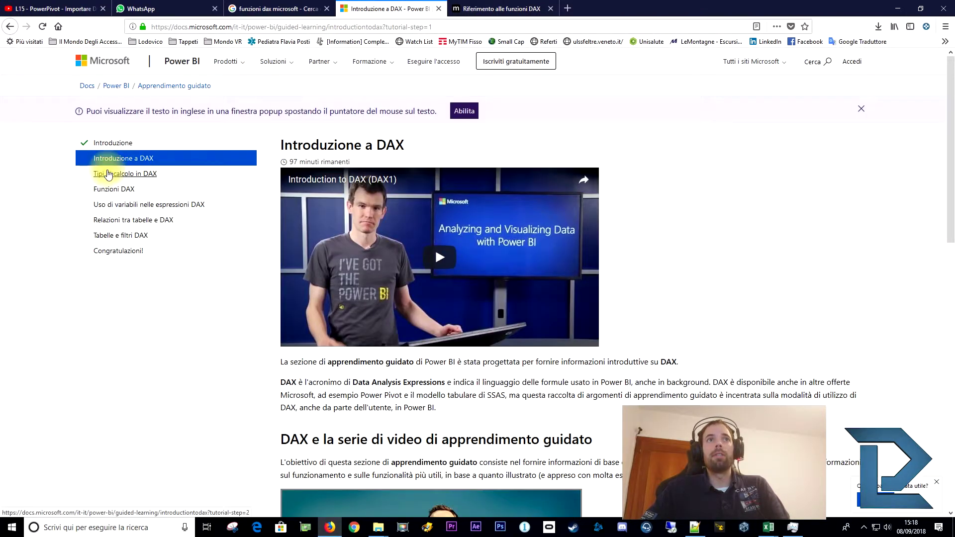
Open the course's "Funzioni DAX" section and read through its function categories.
click(109, 192)
drag(343, 382, 406, 394)
scroll(406, 394, down, 9)
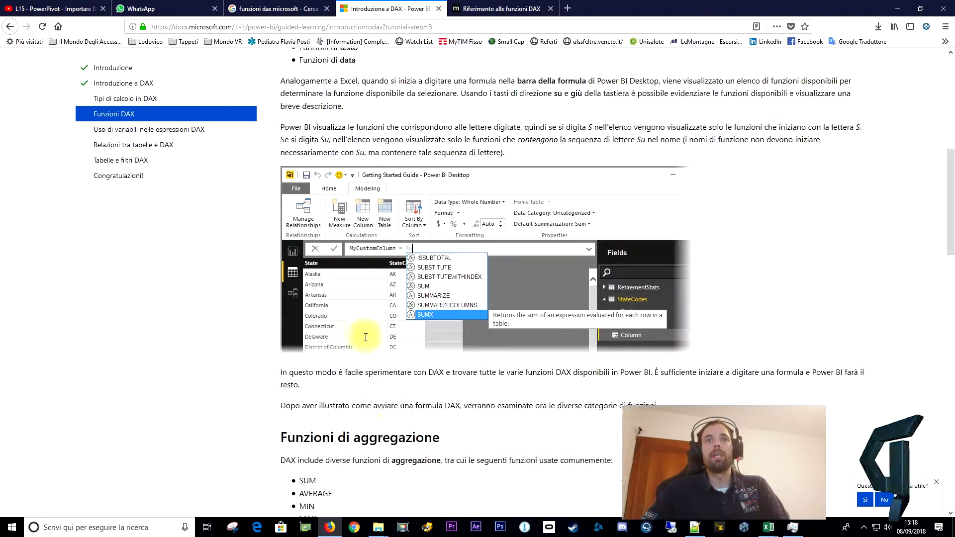
scroll(469, 343, down, 10)
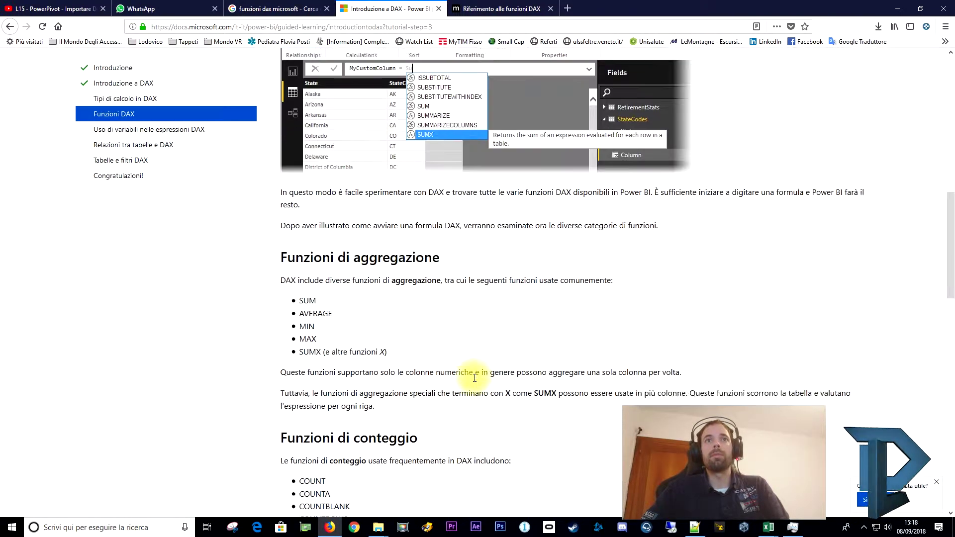
scroll(471, 377, up, 20)
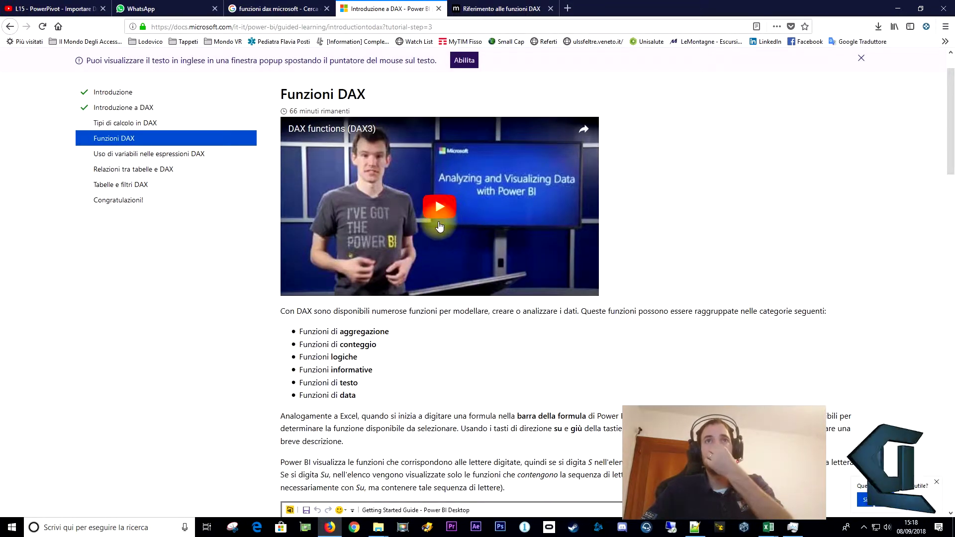
click(186, 253)
scroll(192, 224, up, 1)
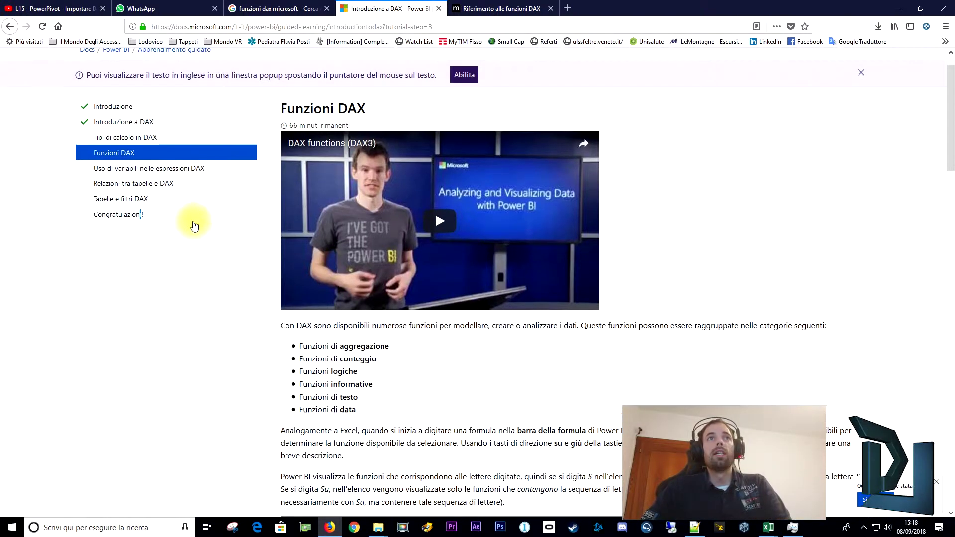
Return to the Google results and search for "related dax".
click(239, 8)
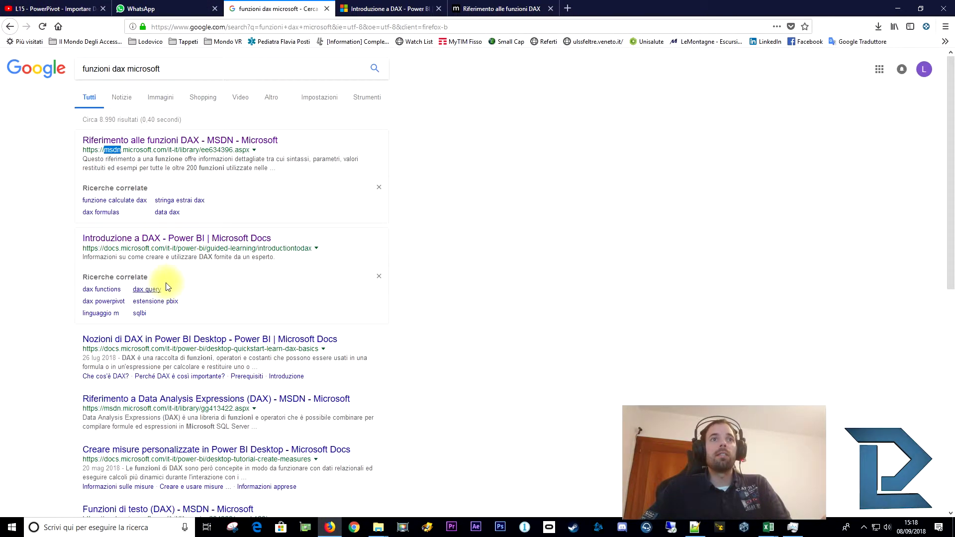
scroll(145, 319, down, 3)
scroll(142, 345, up, 2)
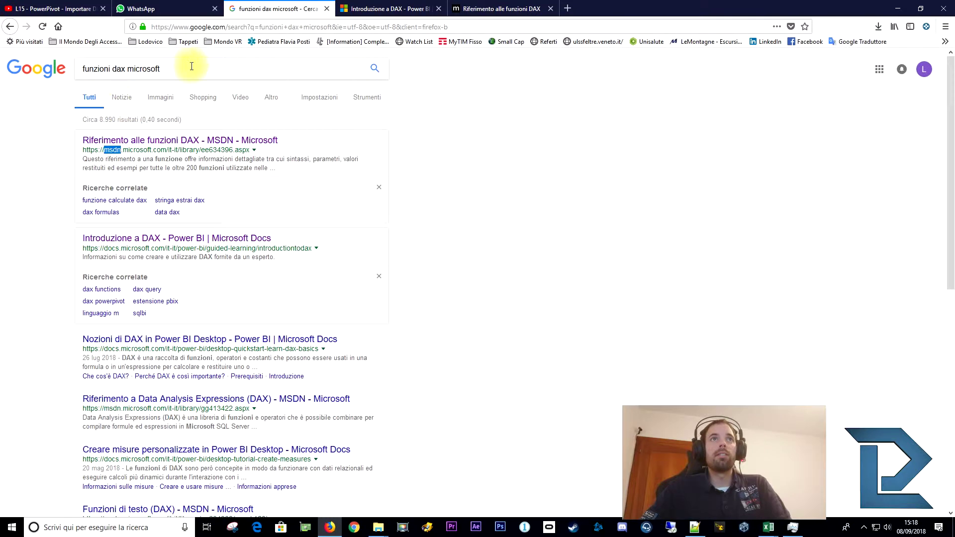
triple_click(188, 69)
text(rel)
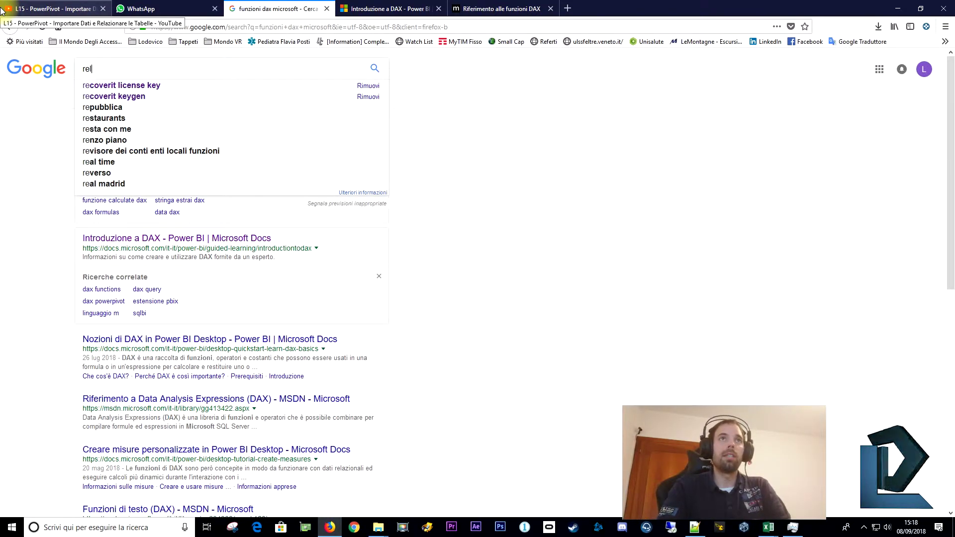
text(ated dax)
key(Return)
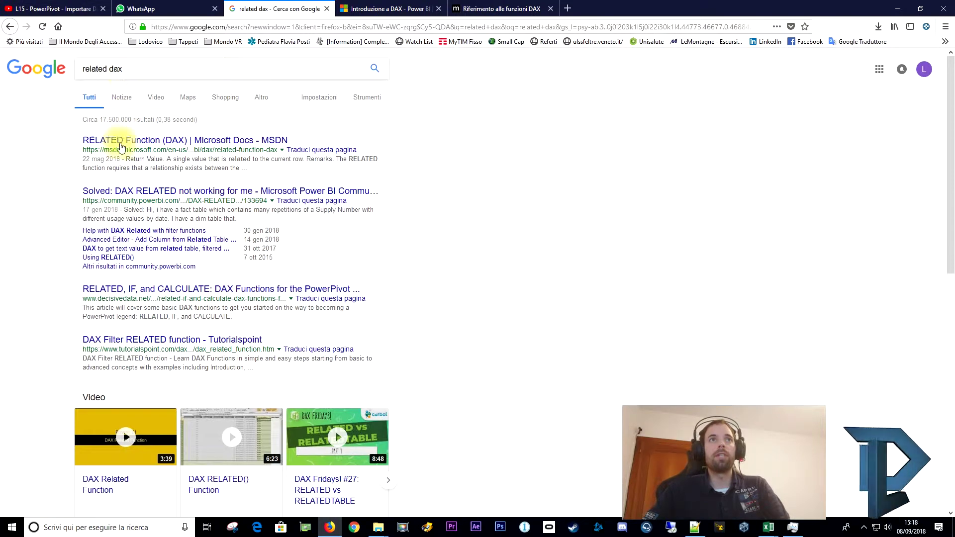
Open the "RELATED Function (DAX)" result in a new tab and examine the function's syntax.
middle_click(141, 142)
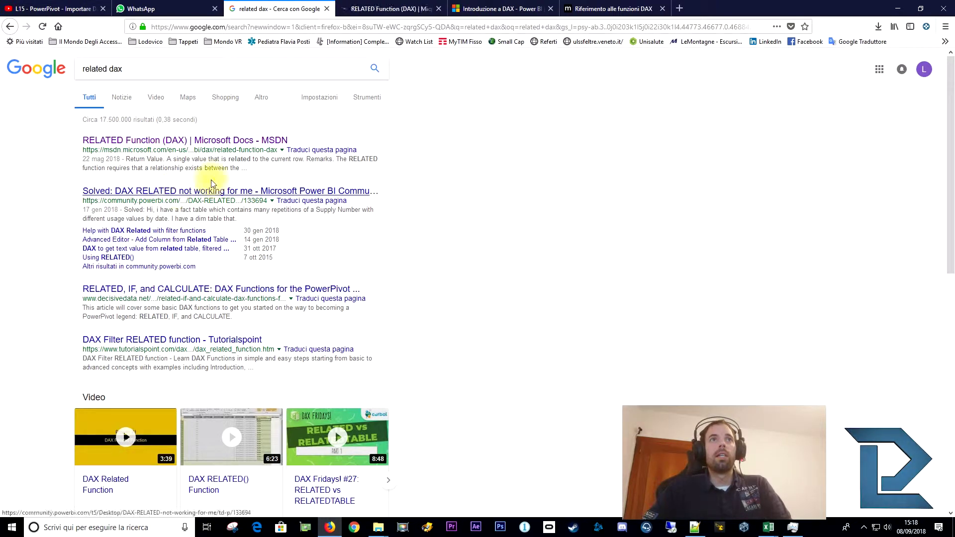
click(378, 9)
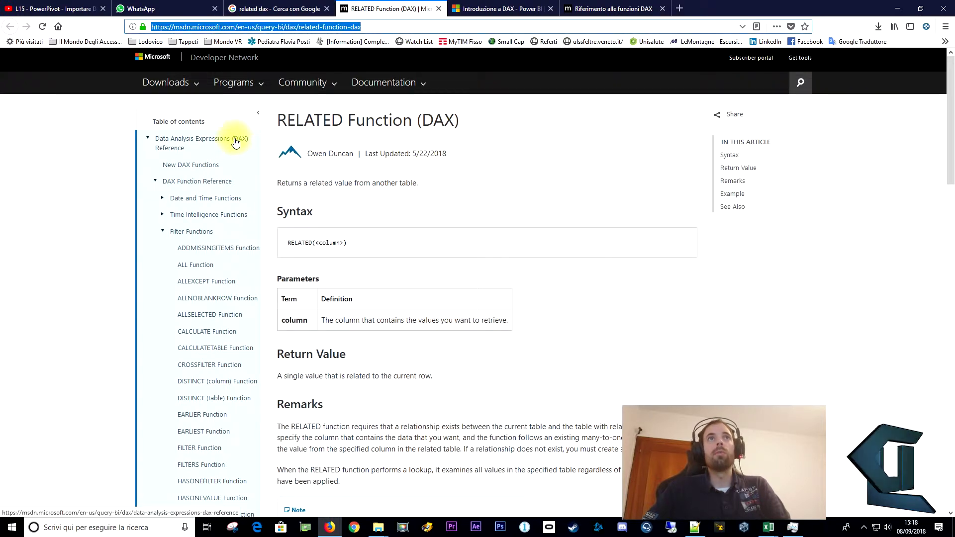
click(266, 5)
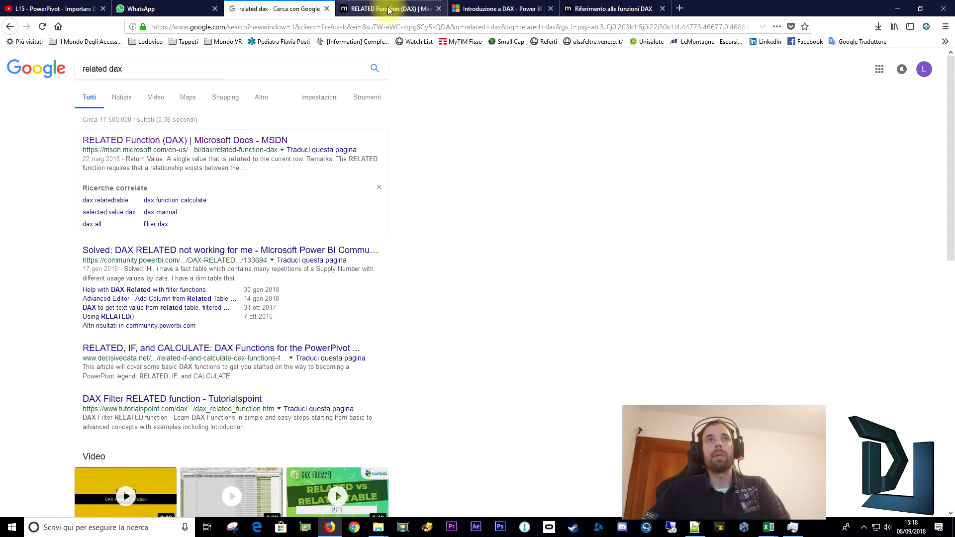
click(388, 9)
scroll(403, 209, down, 1)
drag(285, 193, 386, 201)
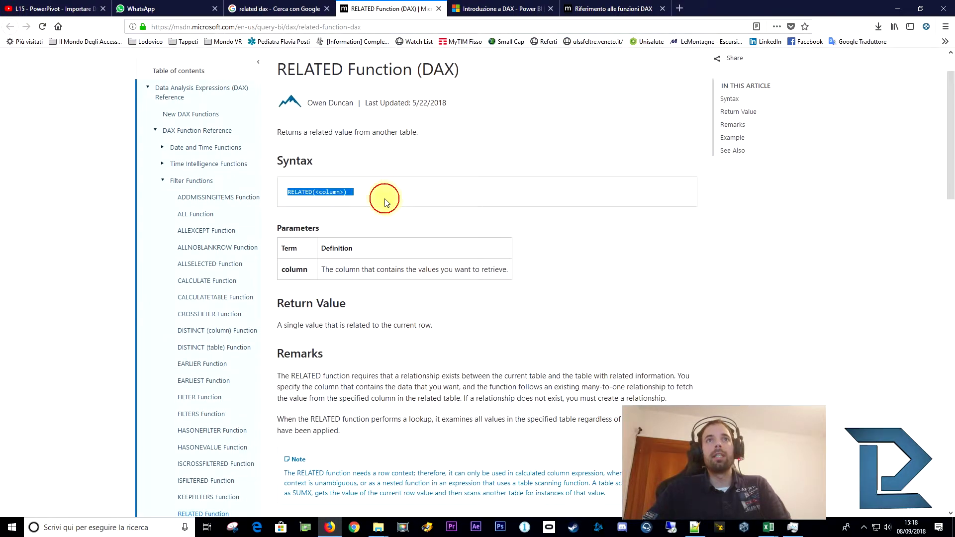
Read through the RELATED function's remarks and example, highlighting the Internet Sales by region table and viewing the final PivotTable report.
scroll(384, 201, down, 3)
scroll(381, 239, up, 4)
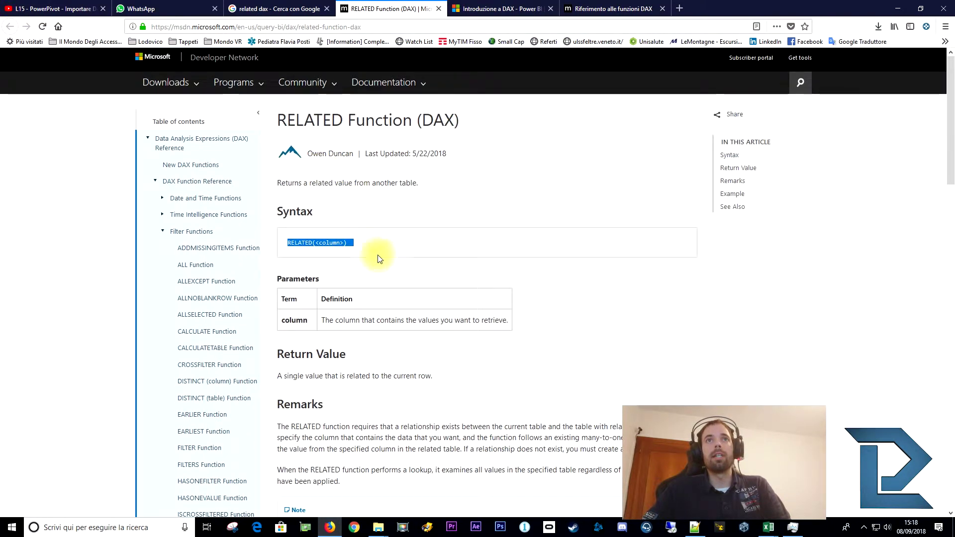
scroll(378, 259, down, 10)
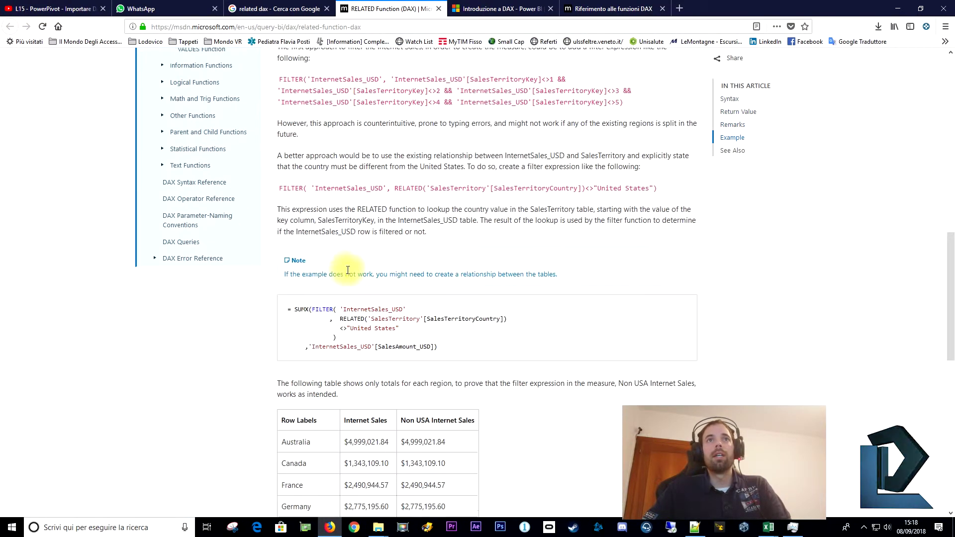
scroll(347, 270, down, 1)
scroll(387, 266, down, 3)
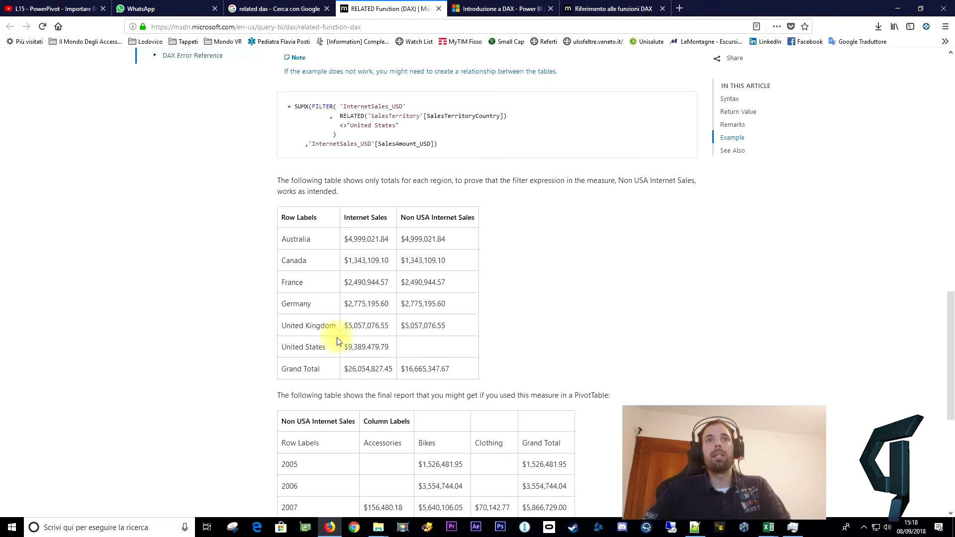
drag(280, 217, 317, 218)
drag(374, 238, 441, 341)
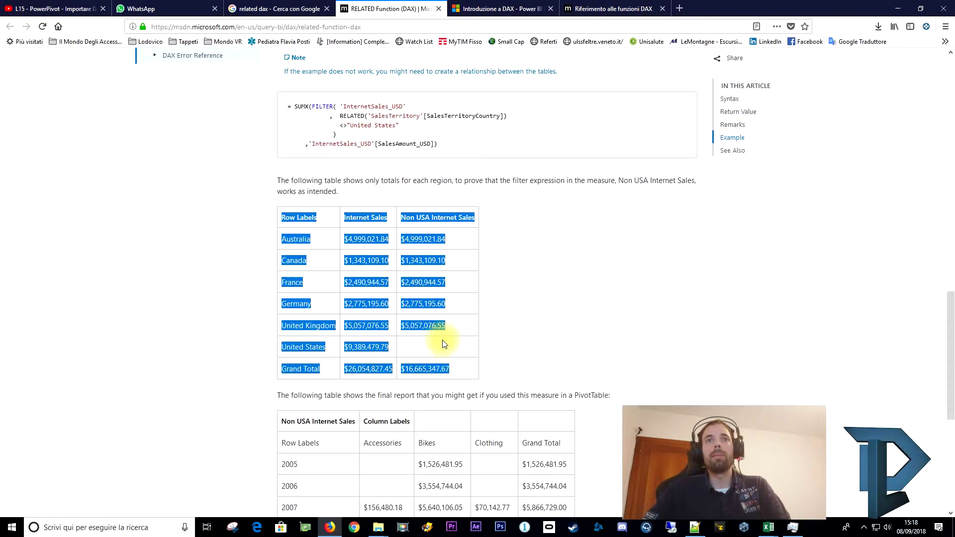
scroll(274, 285, down, 4)
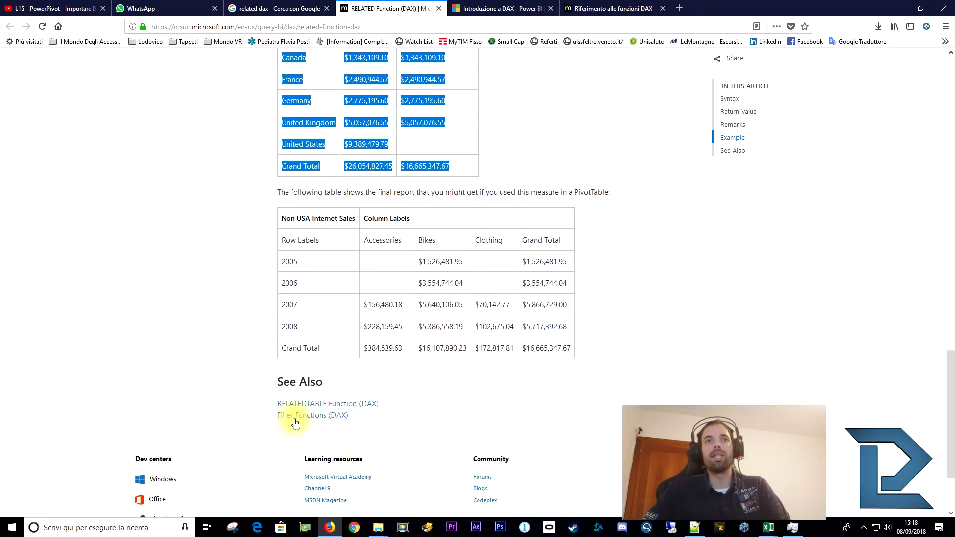
Open the CALCULATE Function page from the DAX filter functions and look over its syntax, remarks and example.
scroll(301, 305, up, 15)
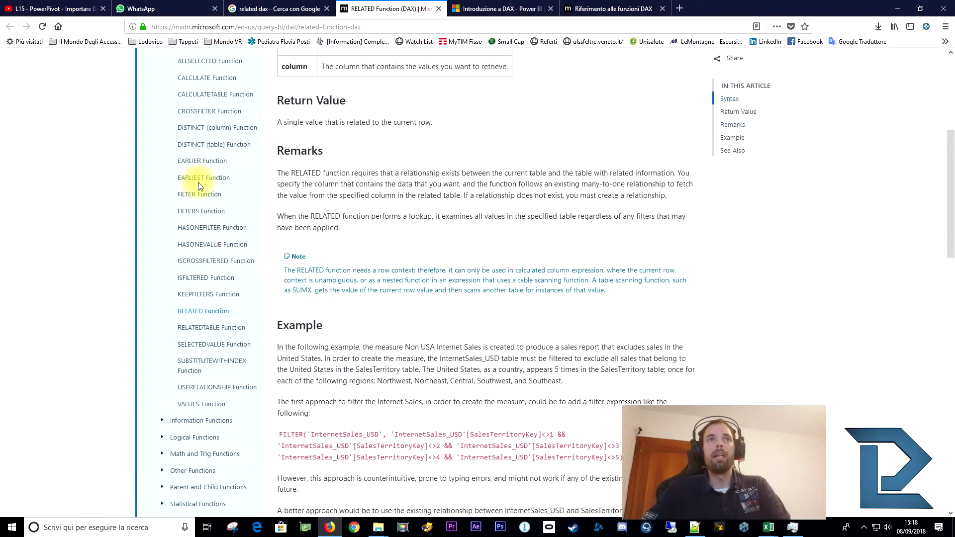
scroll(183, 276, up, 3)
click(196, 230)
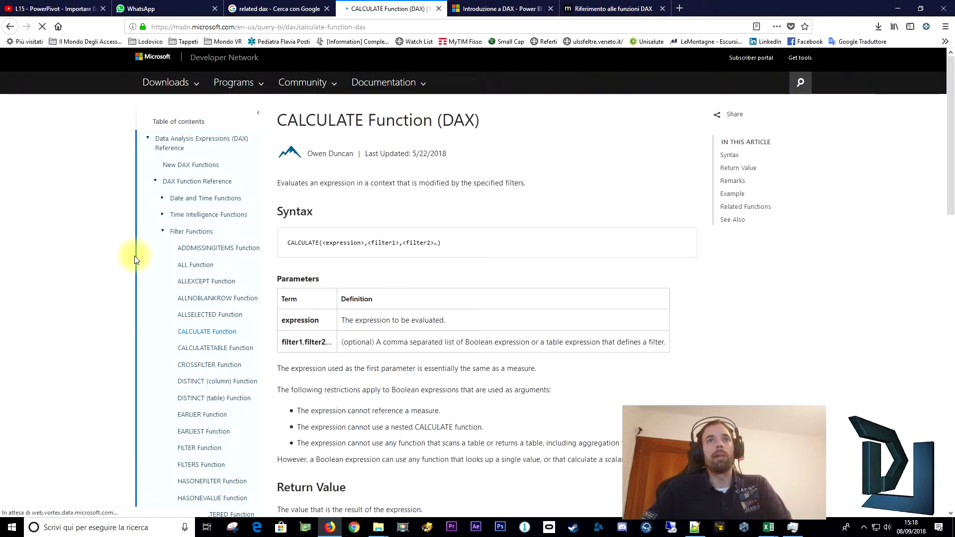
click(334, 254)
scroll(383, 311, down, 8)
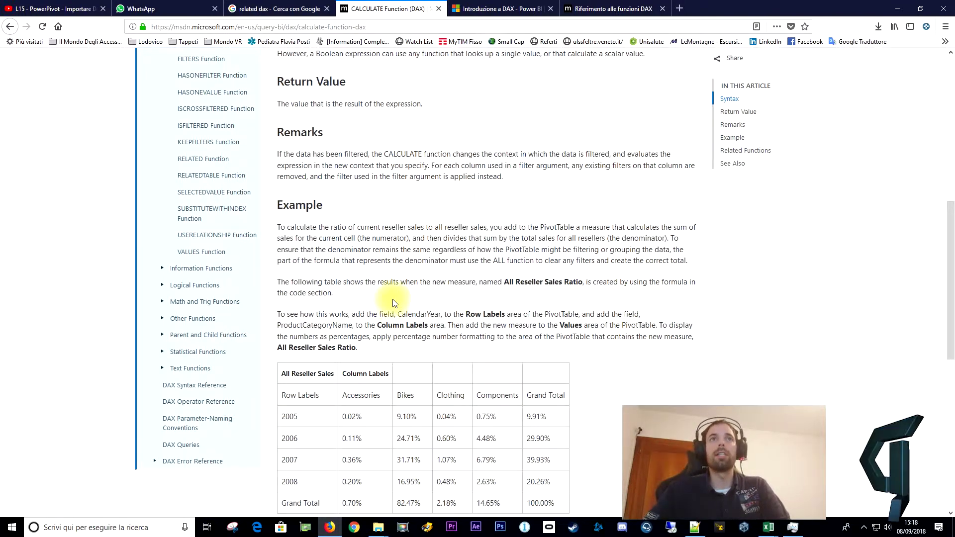
scroll(368, 278, up, 10)
click(352, 71)
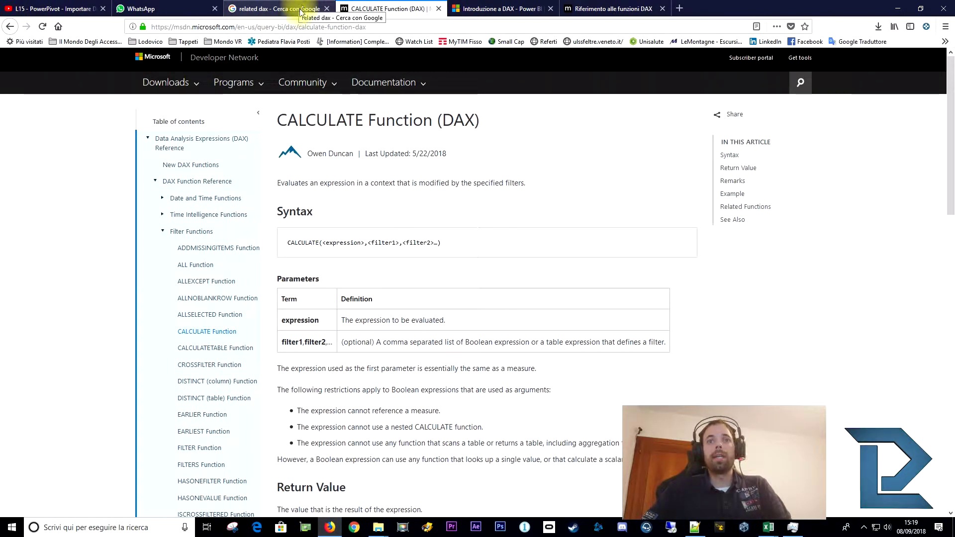
click(390, 140)
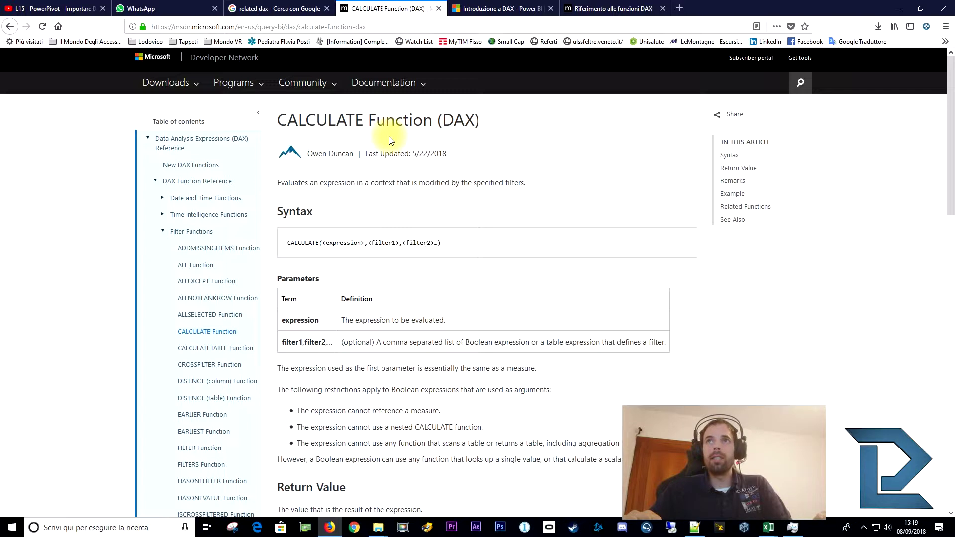
Switch to the Corso.xlsb workbook in Excel and select A41:F41, the "Calcoli ne lineari ne colonnari come agire" topic.
mouse_move(767, 535)
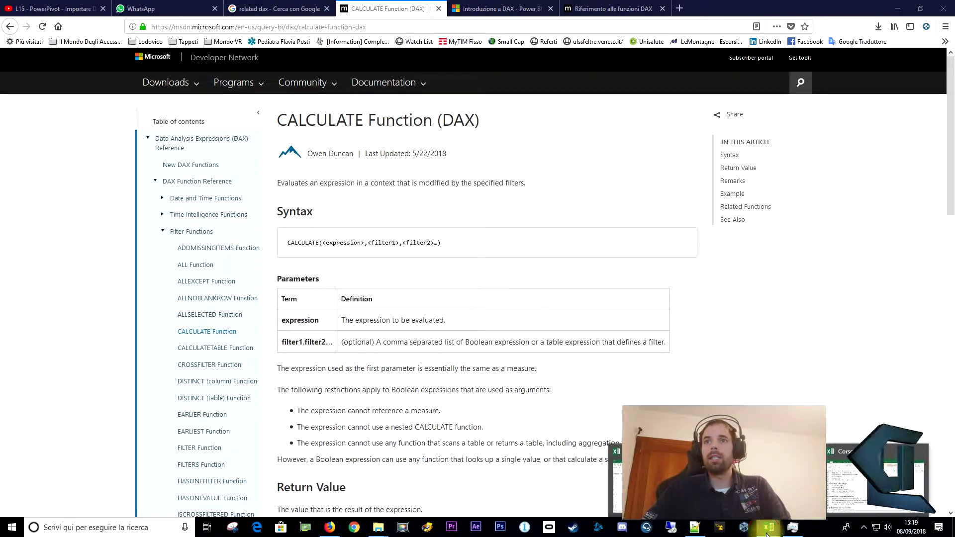
click(876, 479)
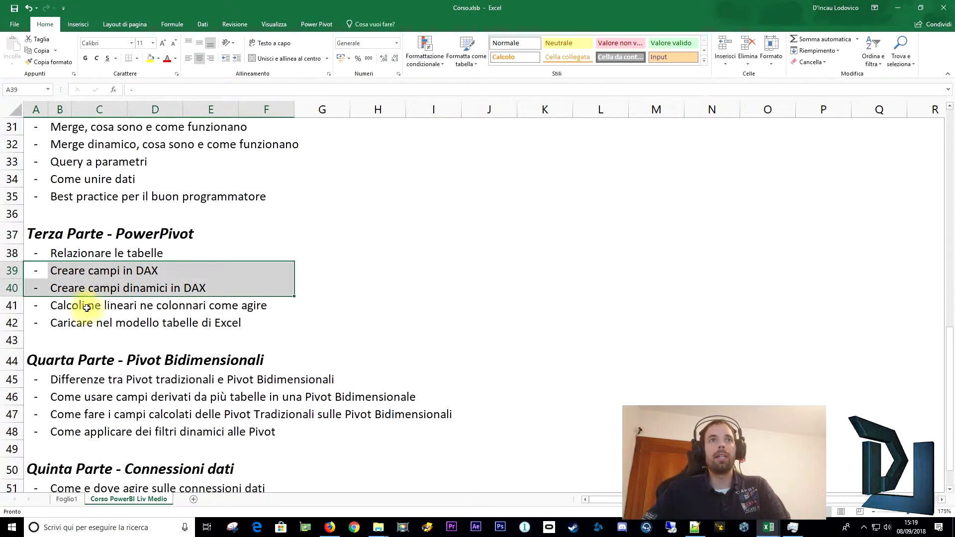
click(87, 305)
drag(28, 311, 260, 309)
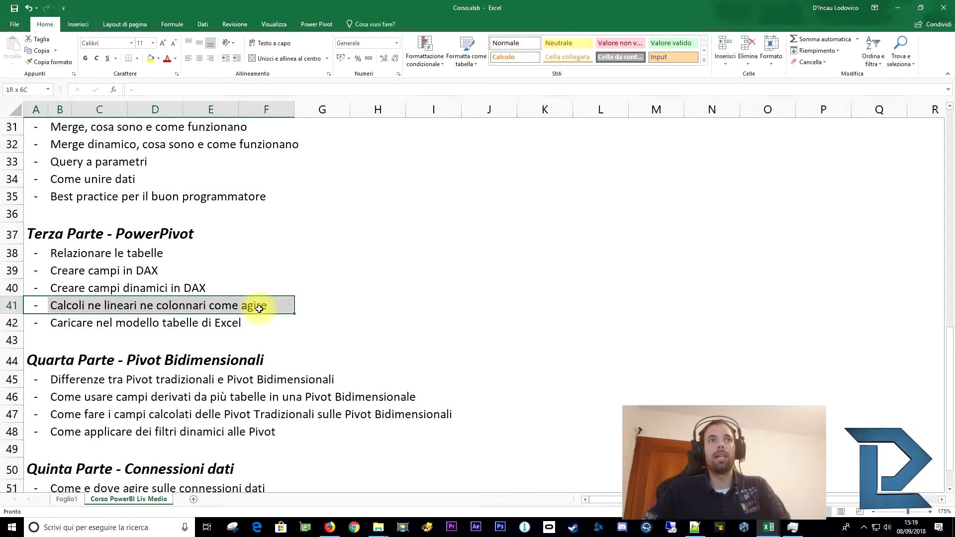